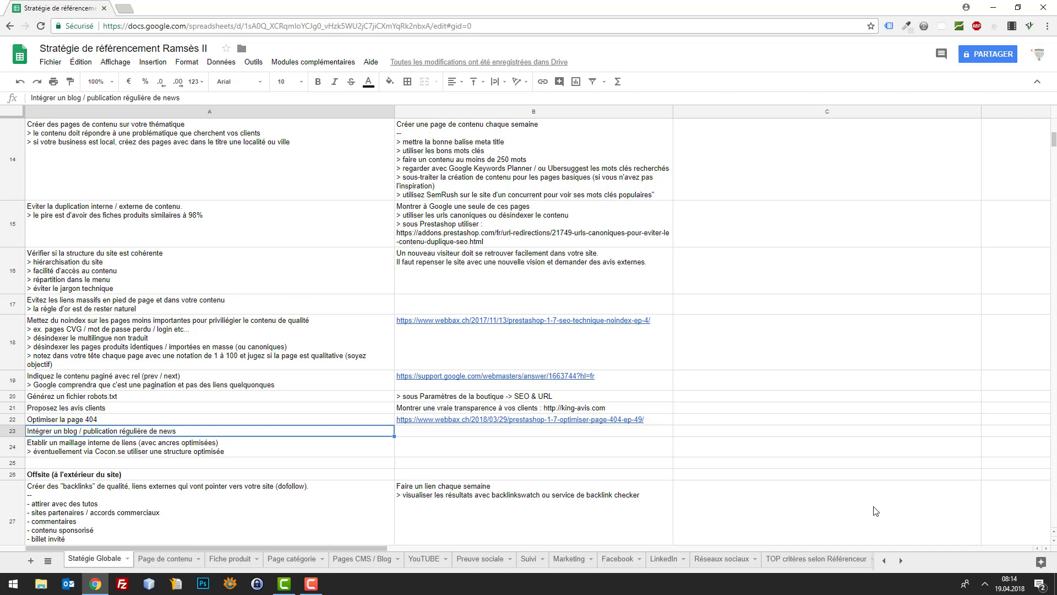
# Copy the site name Cocon.se from the internal linking item in A24 and open that site in a new tab.
pyautogui.press('Down')
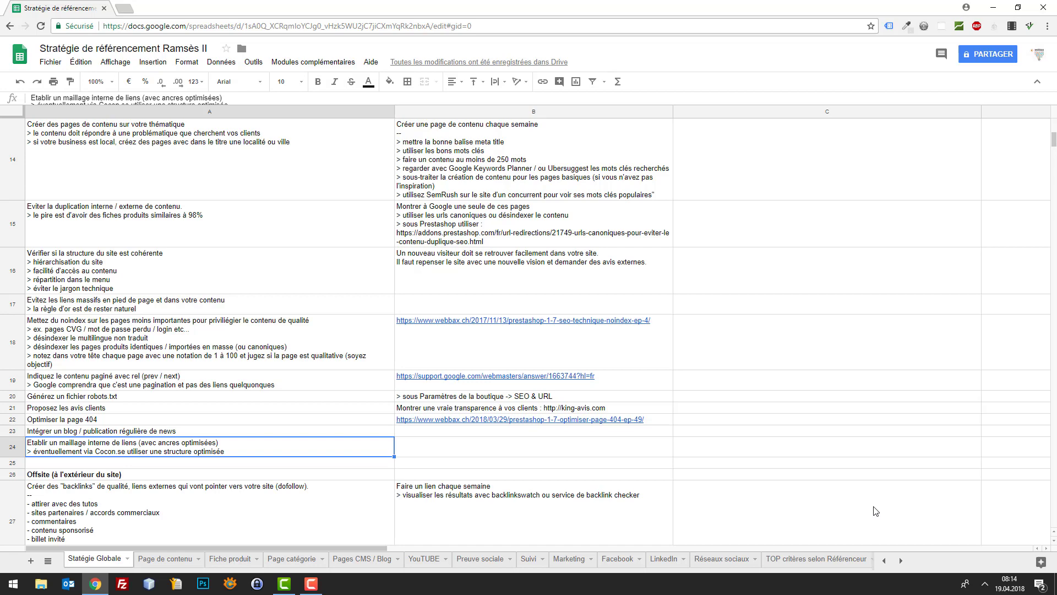
pyautogui.doubleClick(100, 453)
pyautogui.moveTo(96, 453); pyautogui.dragTo(126, 450)
pyautogui.hotkey('ctrl', 'c')
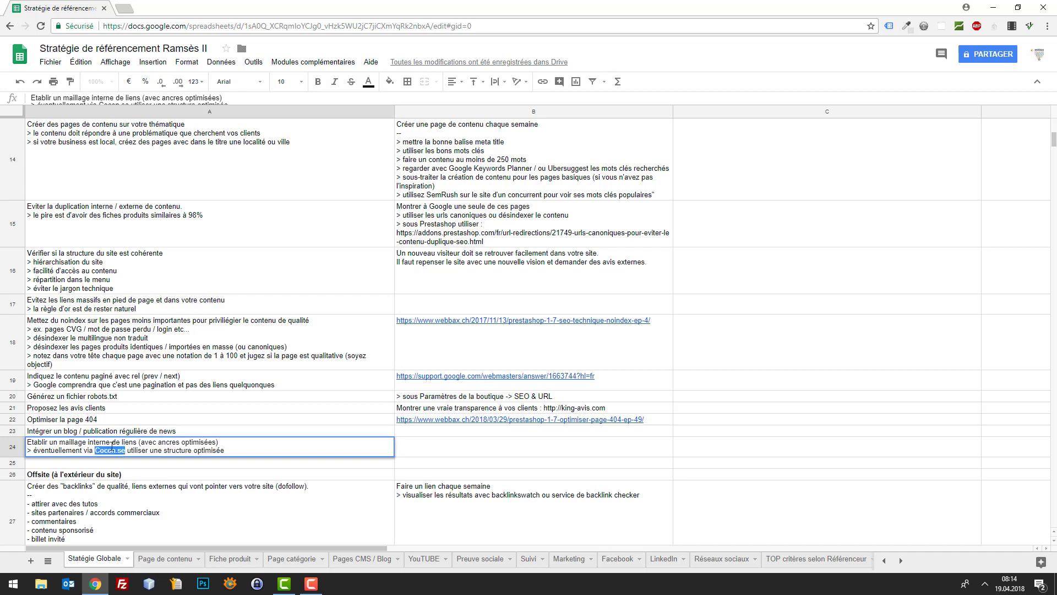
pyautogui.hotkey('ctrl', 't')
pyautogui.hotkey('ctrl', 'v')
pyautogui.press('Return')
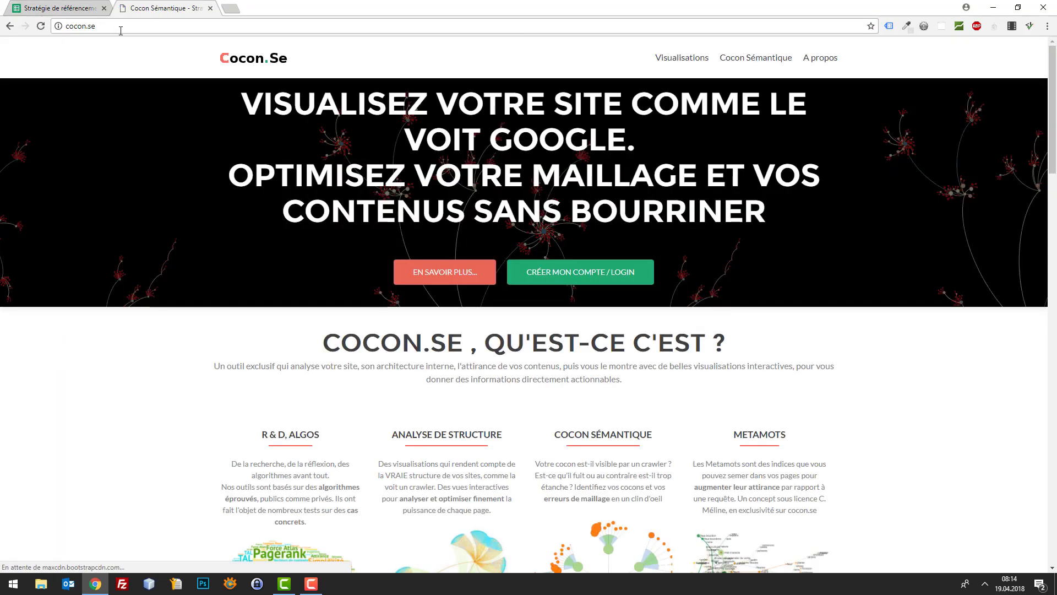
# Copy the Cocon.se site address into cell B24 beside the internal linking item.
pyautogui.click(120, 30)
pyautogui.hotkey('ctrl', 'c')
pyautogui.click(83, 7)
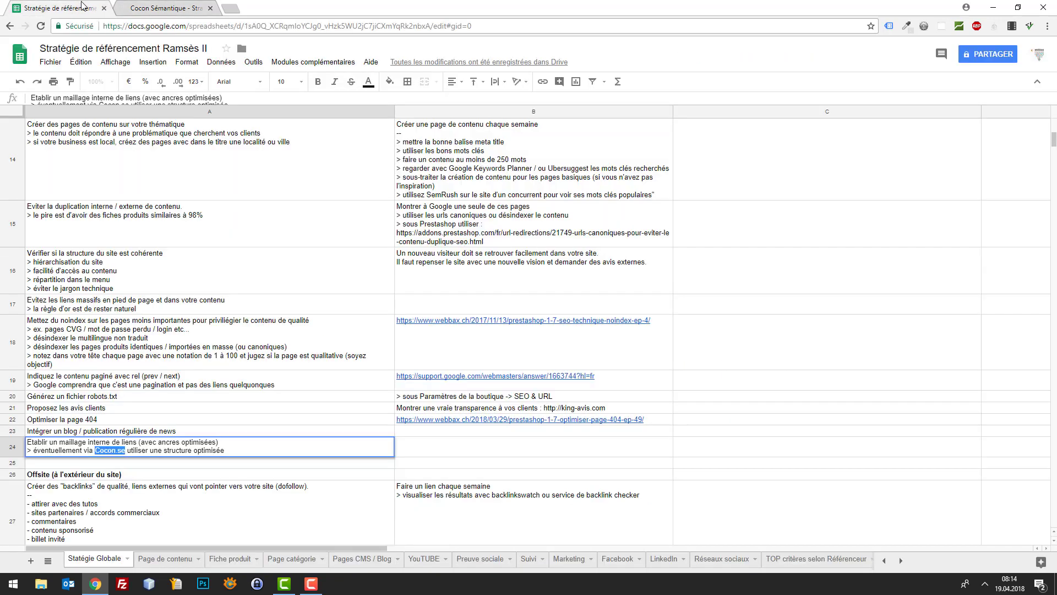
pyautogui.click(456, 445)
pyautogui.hotkey('ctrl', 'v')
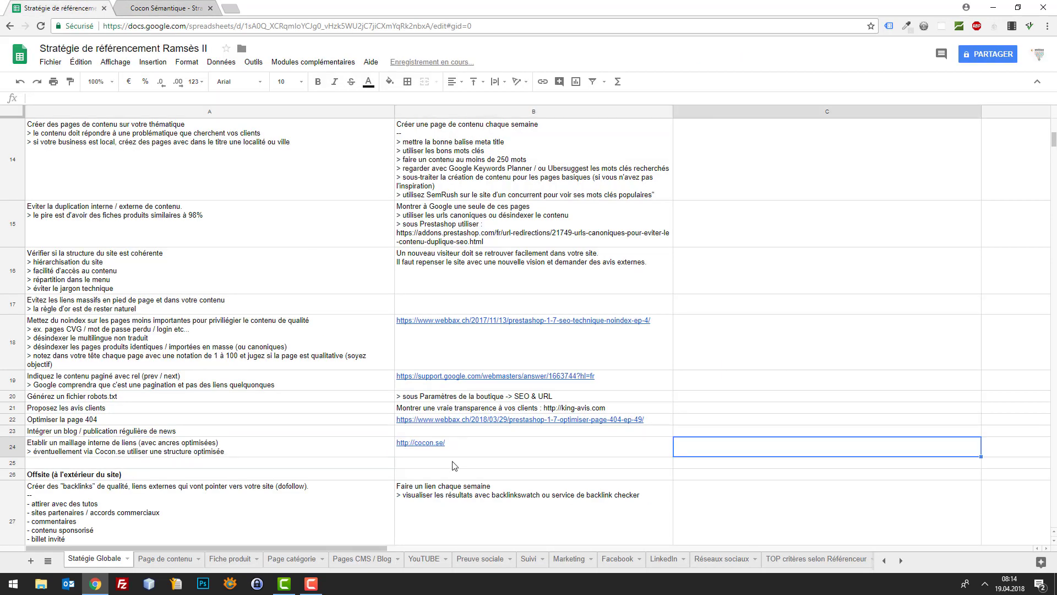
pyautogui.click(454, 465)
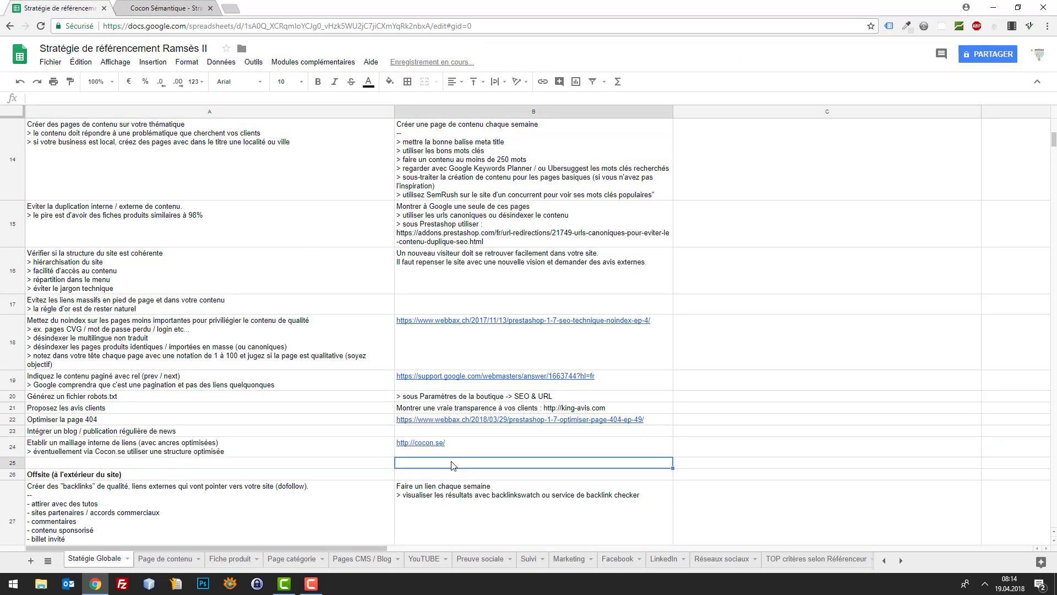
pyautogui.click(478, 448)
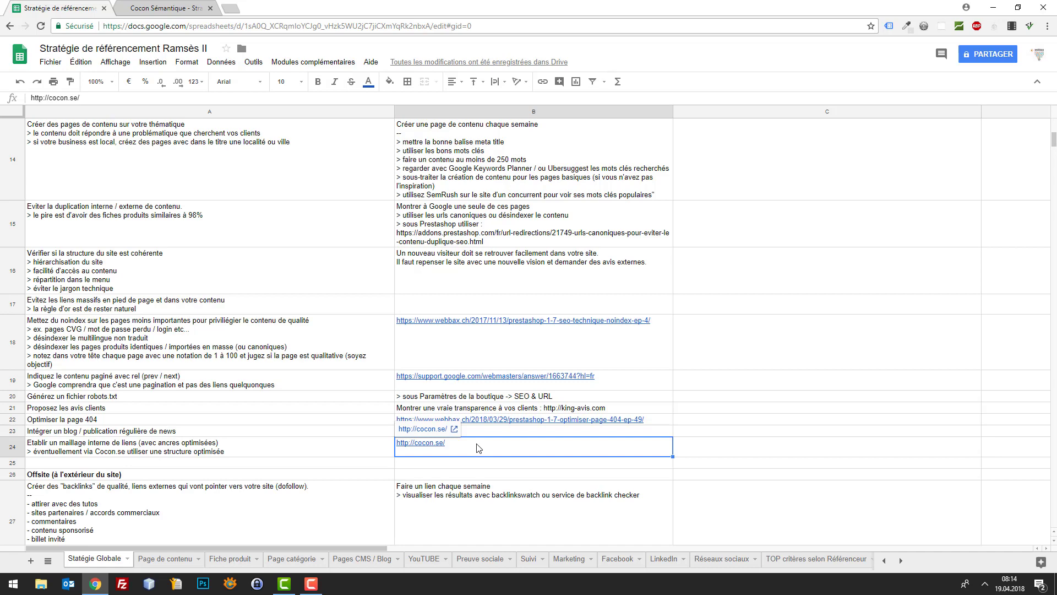
# Search Google Images for "cocon sémantique" in a new tab.
pyautogui.click(227, 6)
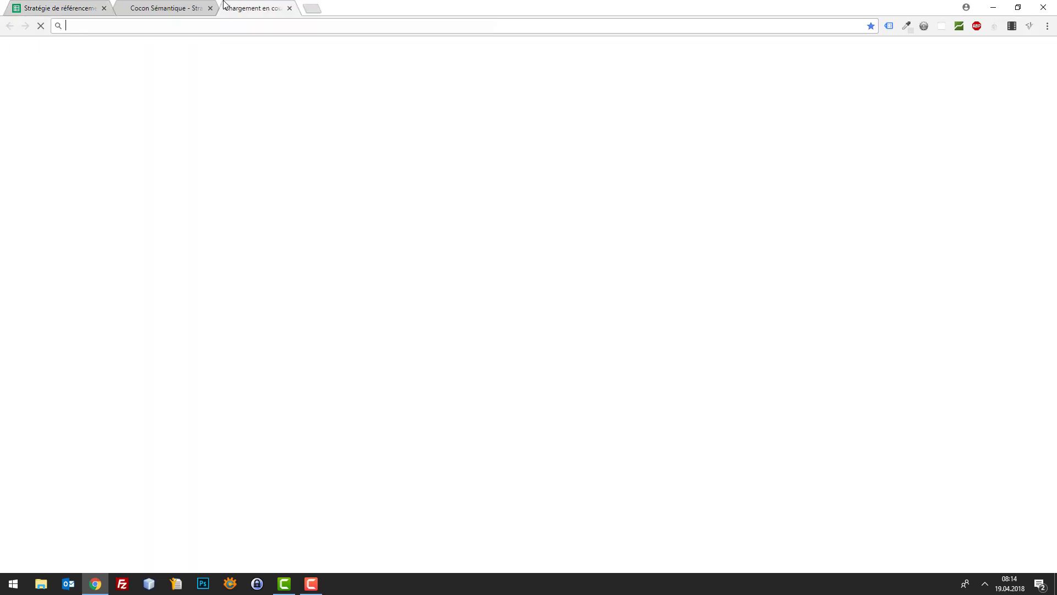
pyautogui.write('cocon séme')
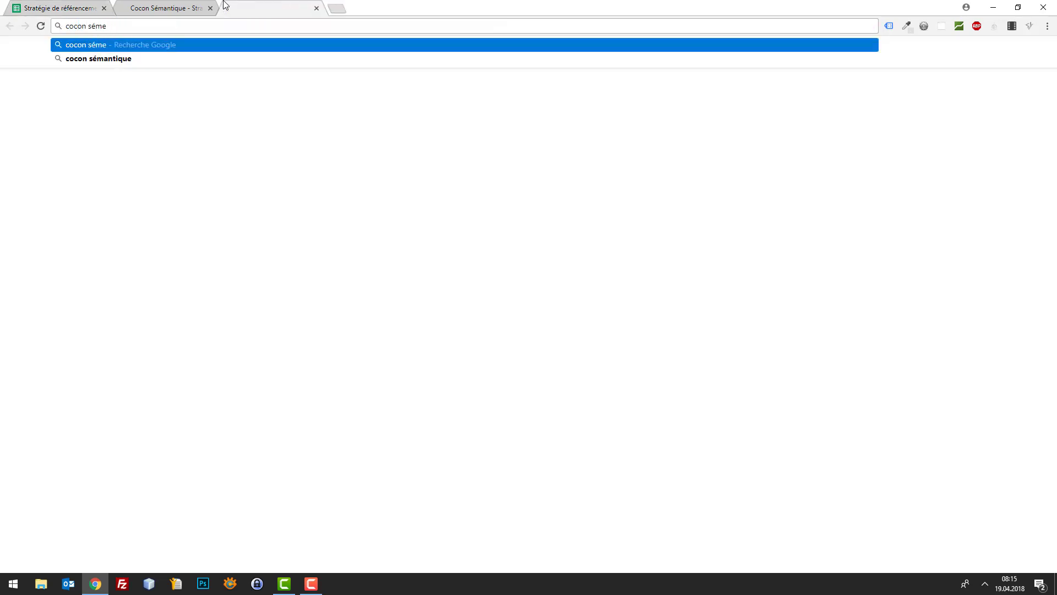
pyautogui.press('Down')
pyautogui.press('Return')
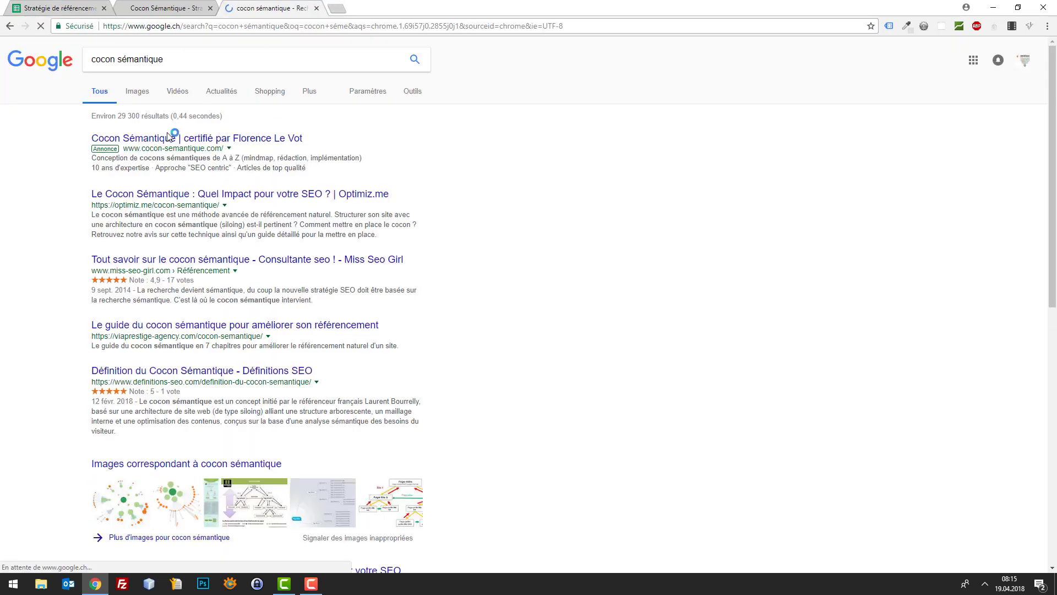
pyautogui.click(135, 92)
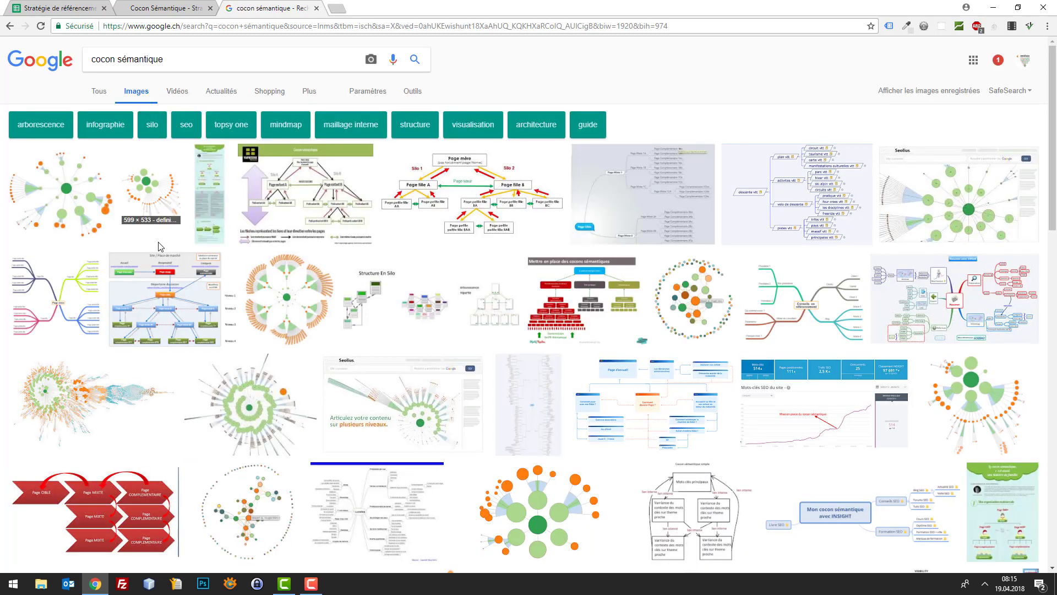
# Preview the first radial cocoon diagram in the image results, and the larger cocon-semantique-3.jpg example.
pyautogui.click(66, 176)
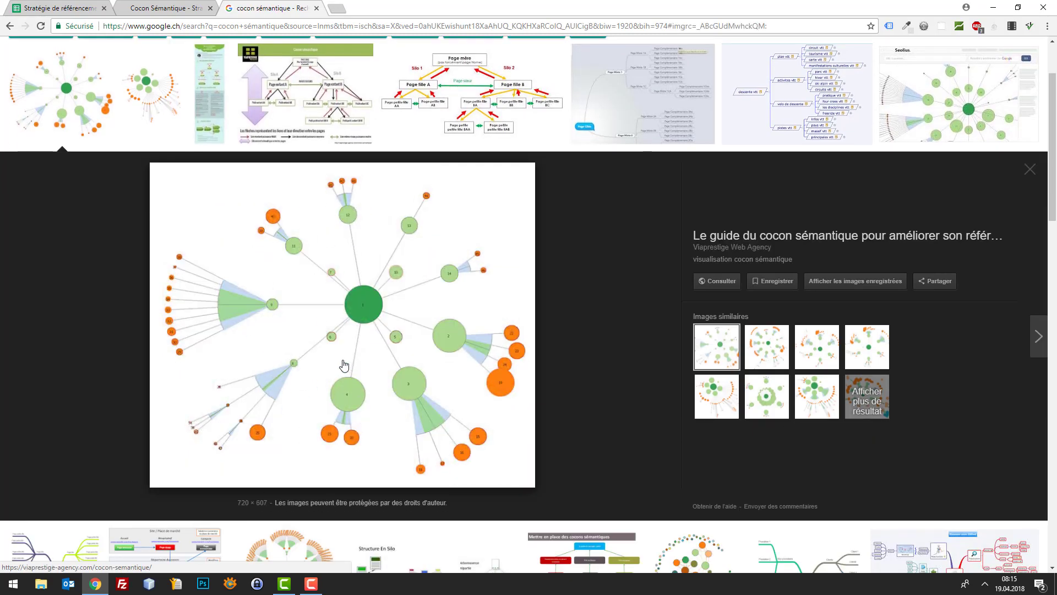
pyautogui.scroll(-5, 431, 342)
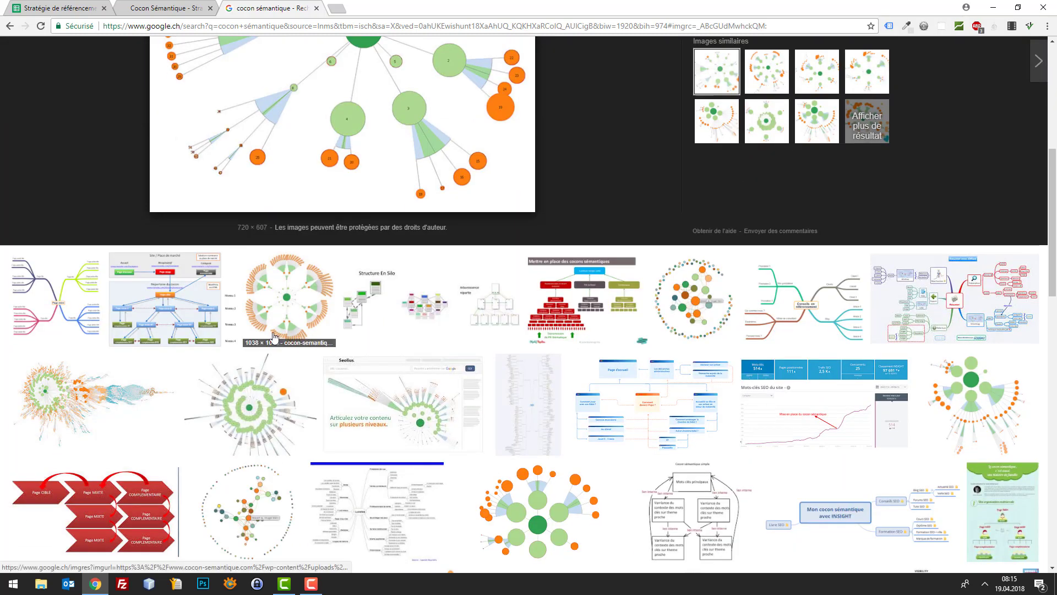
pyautogui.scroll(2, 200, 346)
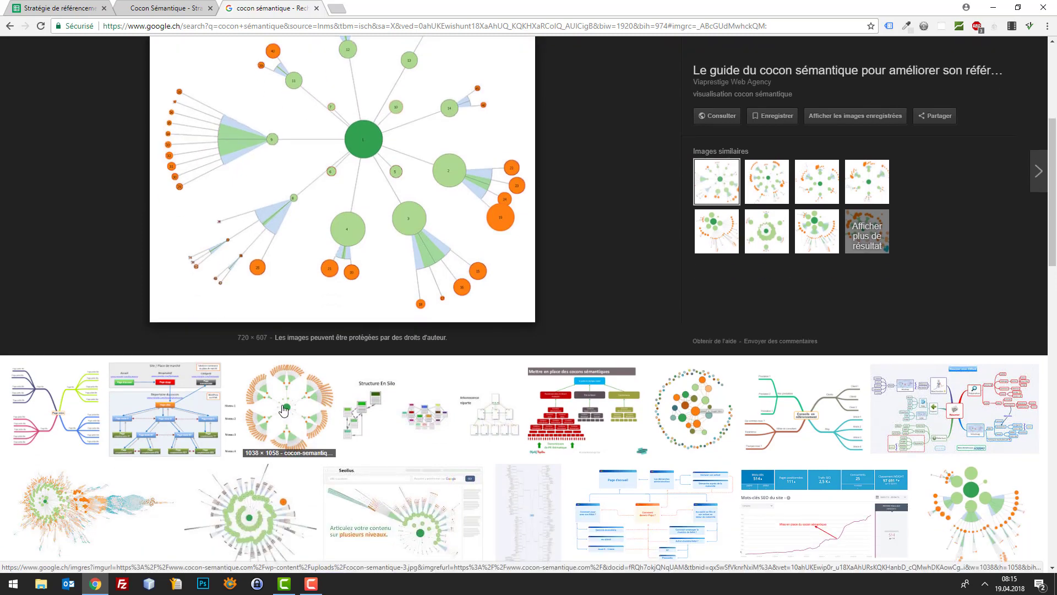
pyautogui.click(284, 410)
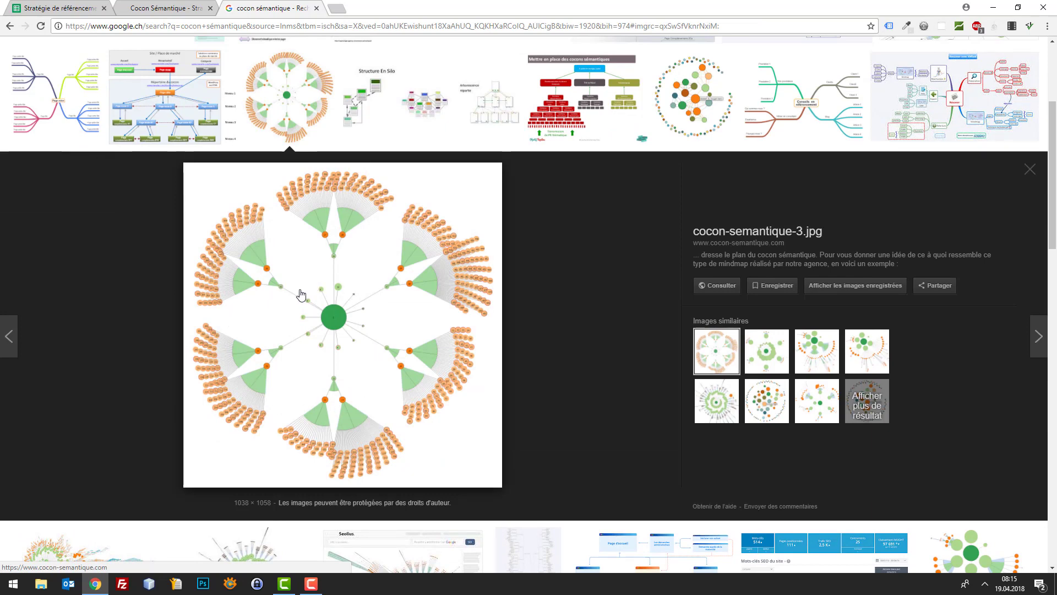
# Return to the strategy spreadsheet and review the Offsite section's backlink advice and its weekly action in row 27.
pyautogui.click(58, 8)
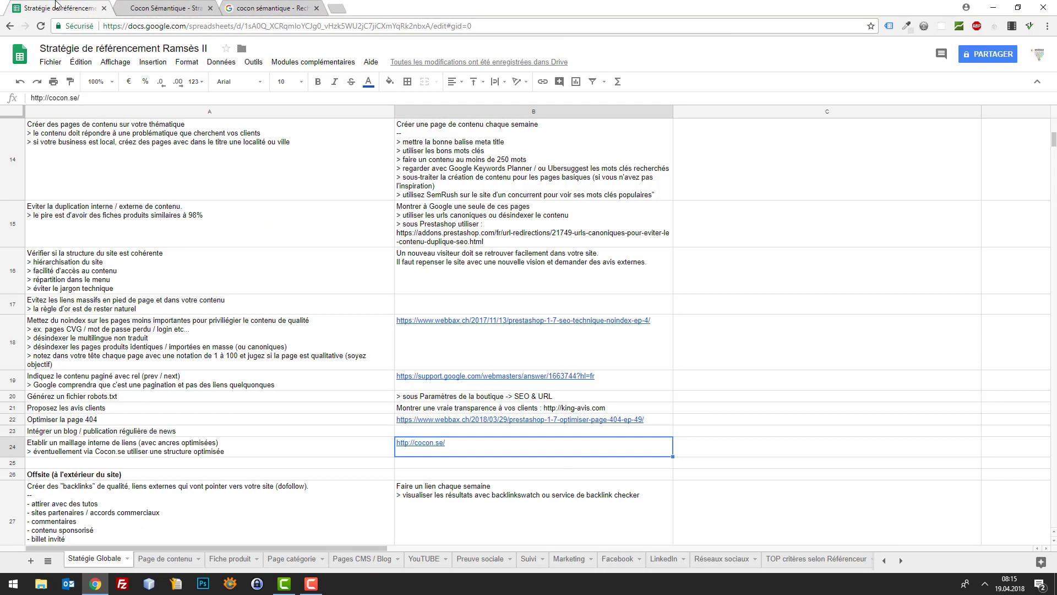
pyautogui.click(423, 466)
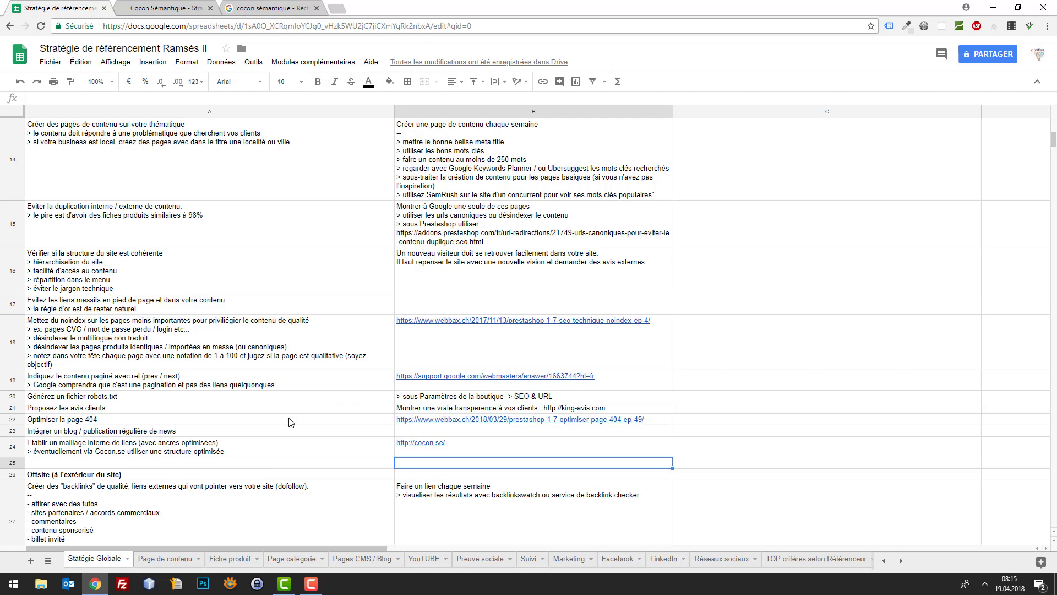
pyautogui.press('Down')
pyautogui.press('Down')
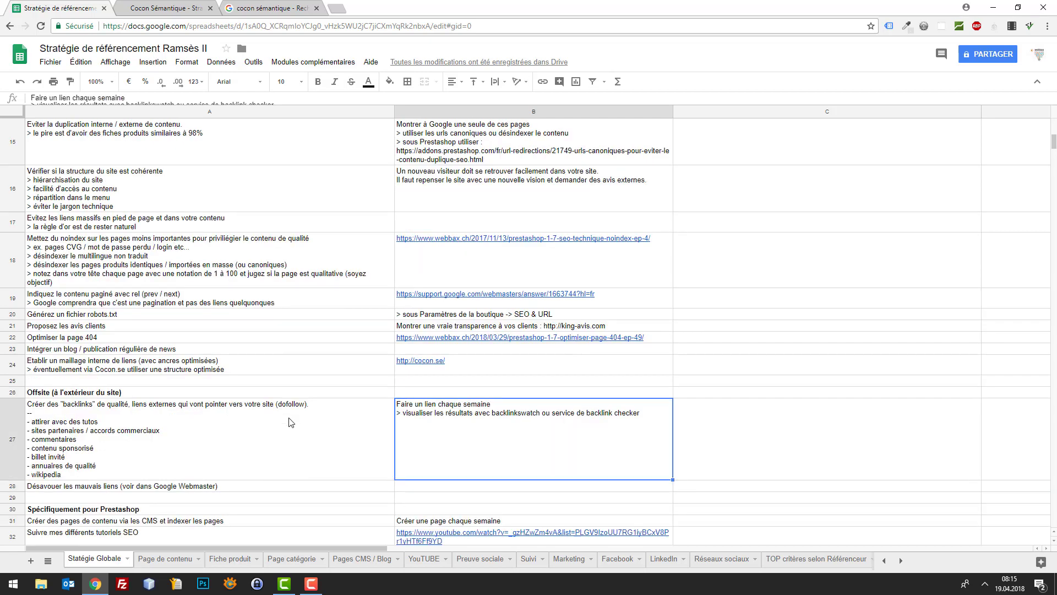
pyautogui.click(291, 422)
pyautogui.press('Up')
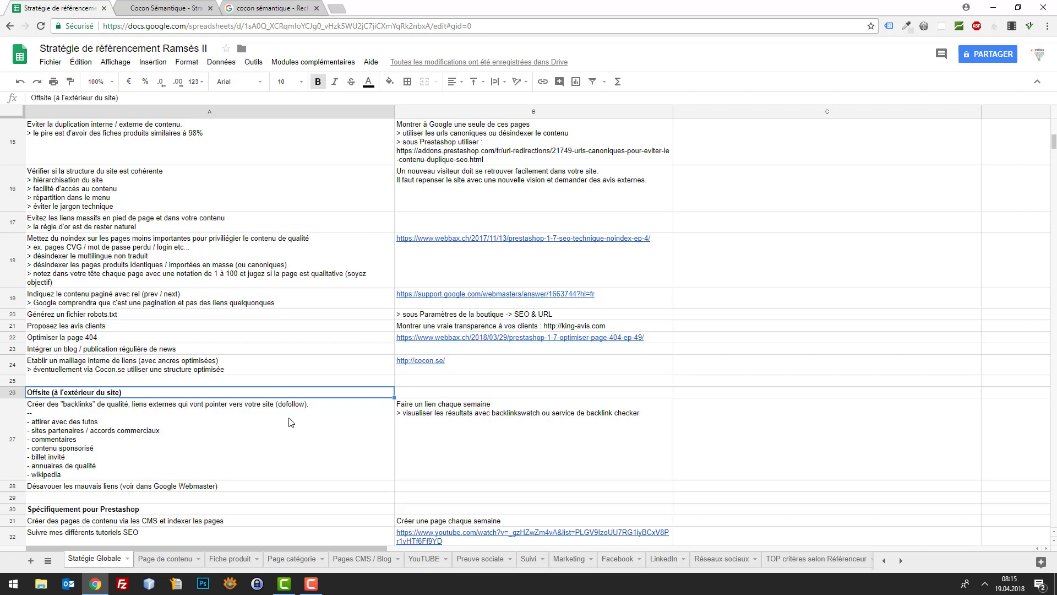
pyautogui.click(291, 422)
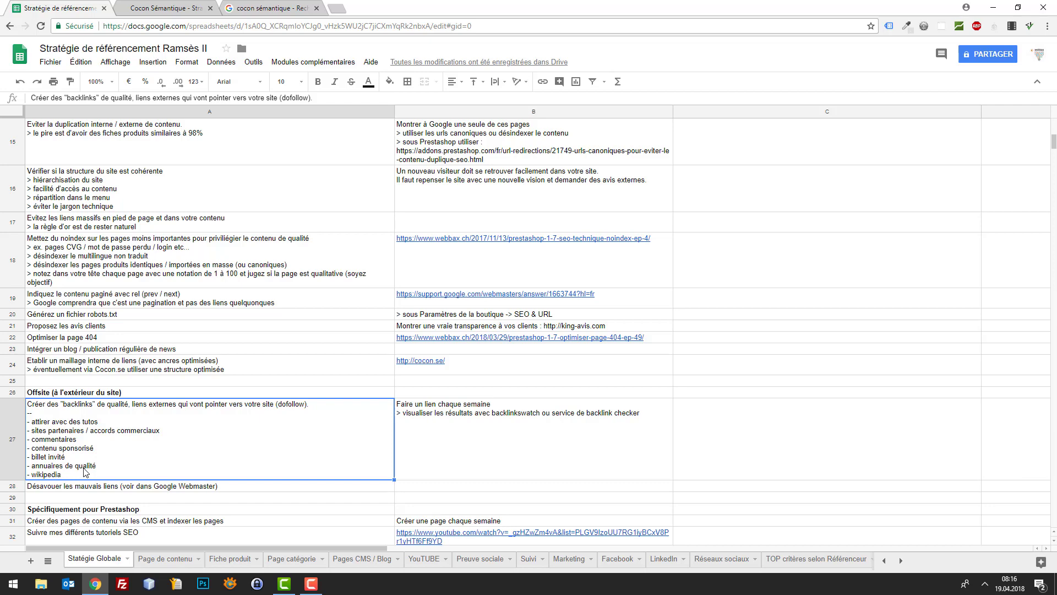
pyautogui.press('Right')
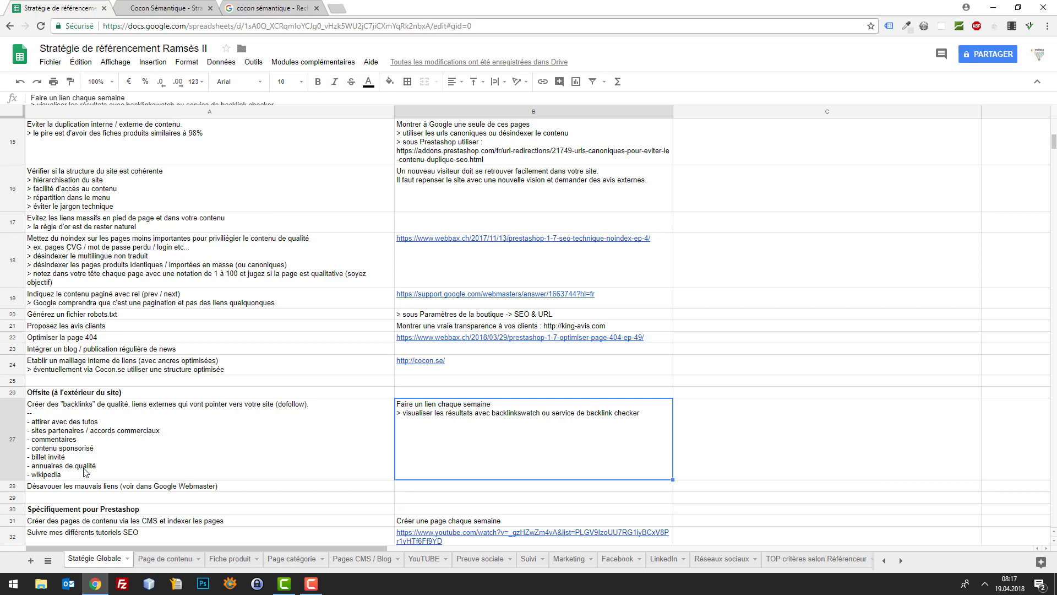
# For the bad-link disavowal item in row 28, search Google for "webbax google webmaster" and open the Webbax article.
pyautogui.click(138, 487)
pyautogui.scroll(-1, 404, 437)
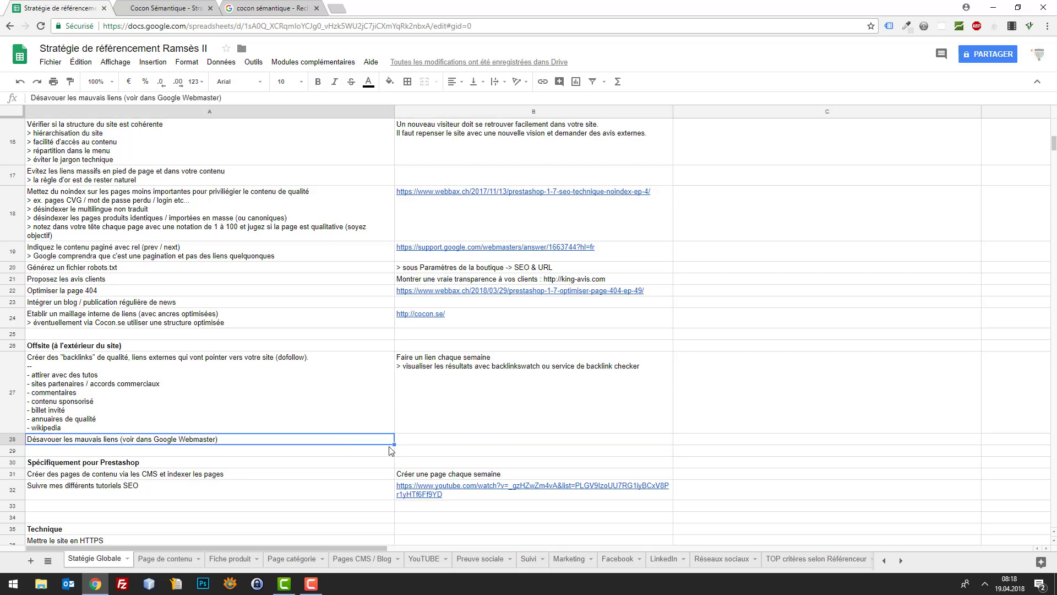
pyautogui.hotkey('ctrl', 't')
pyautogui.write('webbax google webmaster')
pyautogui.press('Return')
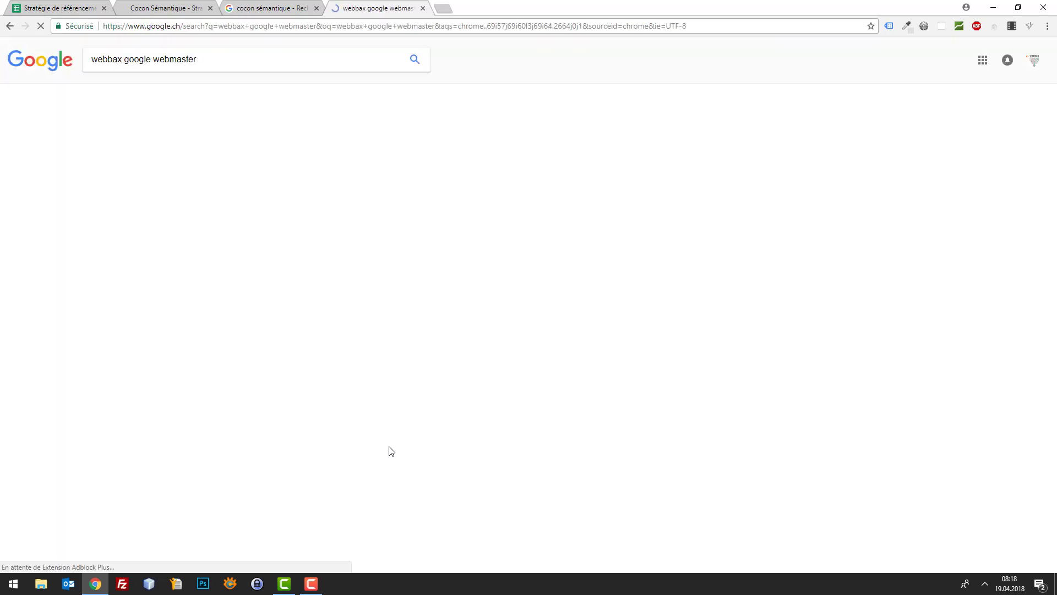
pyautogui.click(209, 145)
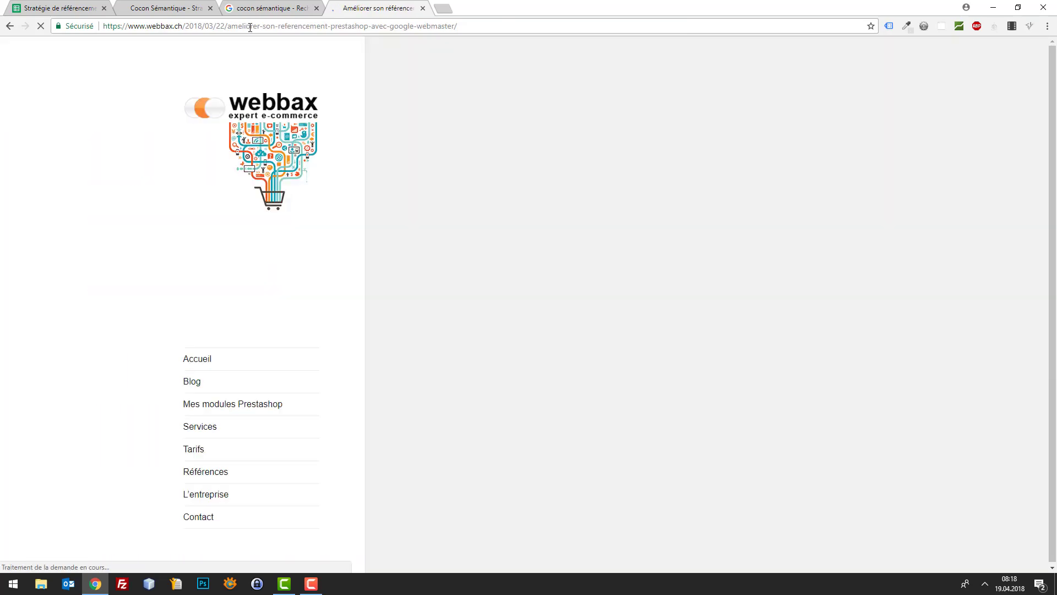
# Copy the Webbax article's URL into cell B28 beside the bad-link disavowal item.
pyautogui.click(190, 20)
pyautogui.hotkey('ctrl', 'c')
pyautogui.click(55, 8)
pyautogui.hotkey('ctrl', 'v')
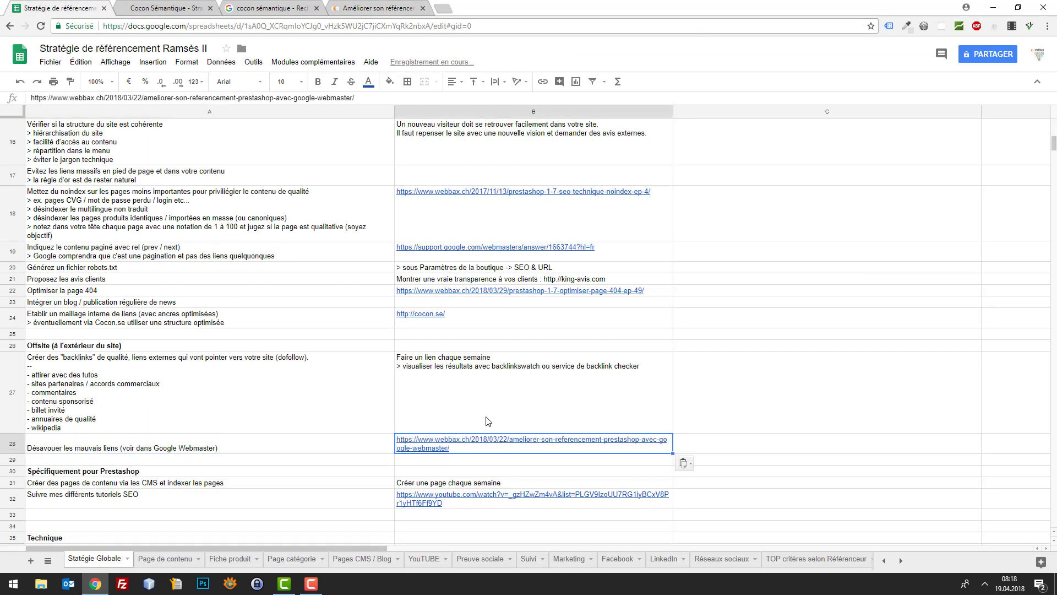
pyautogui.click(408, 460)
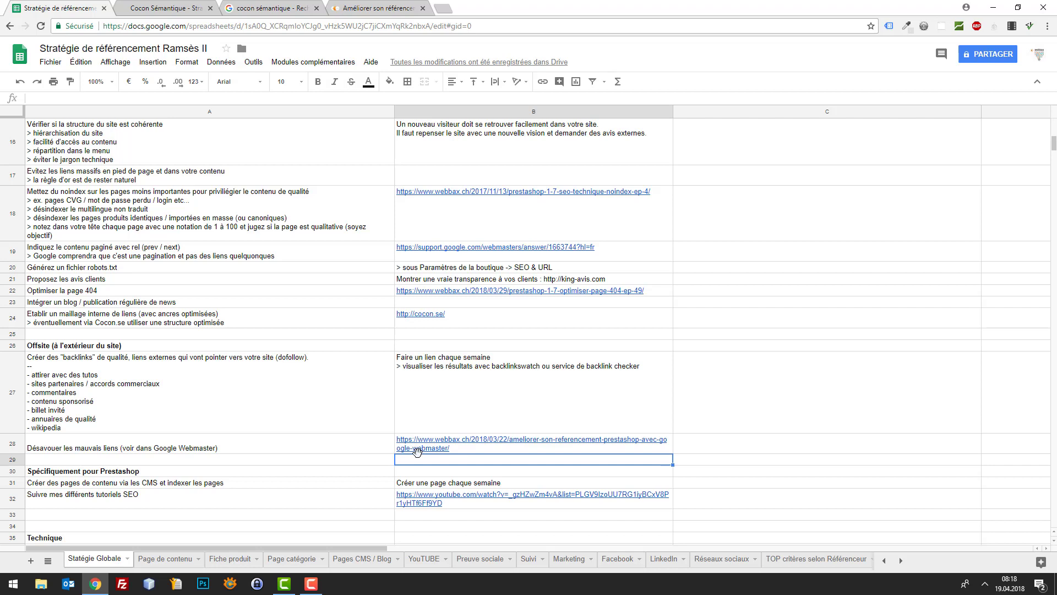
pyautogui.click(417, 451)
# Review the Prestashop section's rows 31 and 32 on CMS content pages and SEO tutorials, including their column B notes.
pyautogui.press('Down')
pyautogui.scroll(-2, 293, 408)
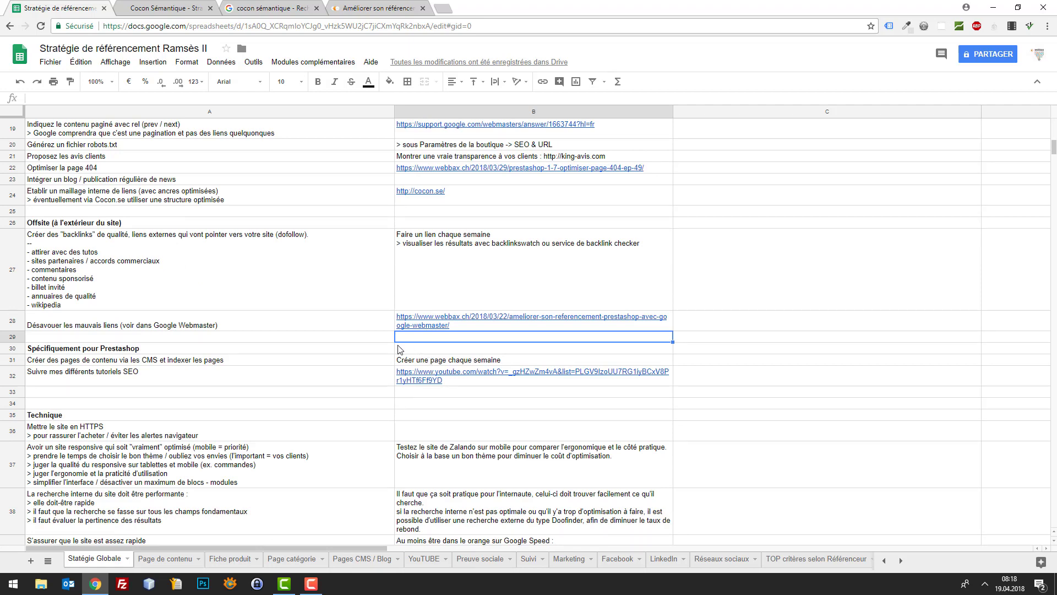
pyautogui.scroll(-1, 471, 395)
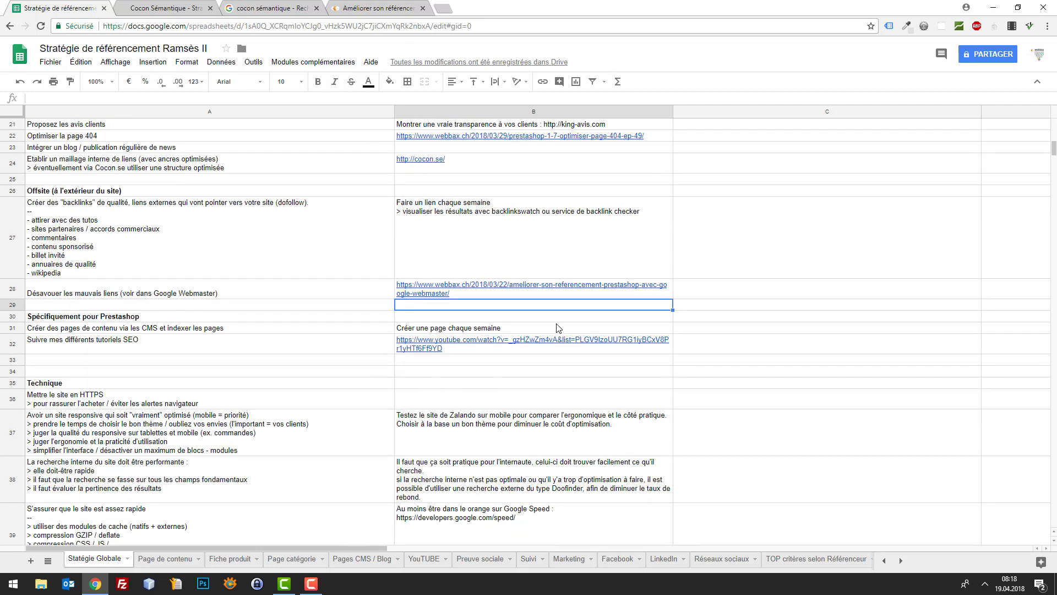
pyautogui.press('Down')
pyautogui.press('Down')
pyautogui.press('Left')
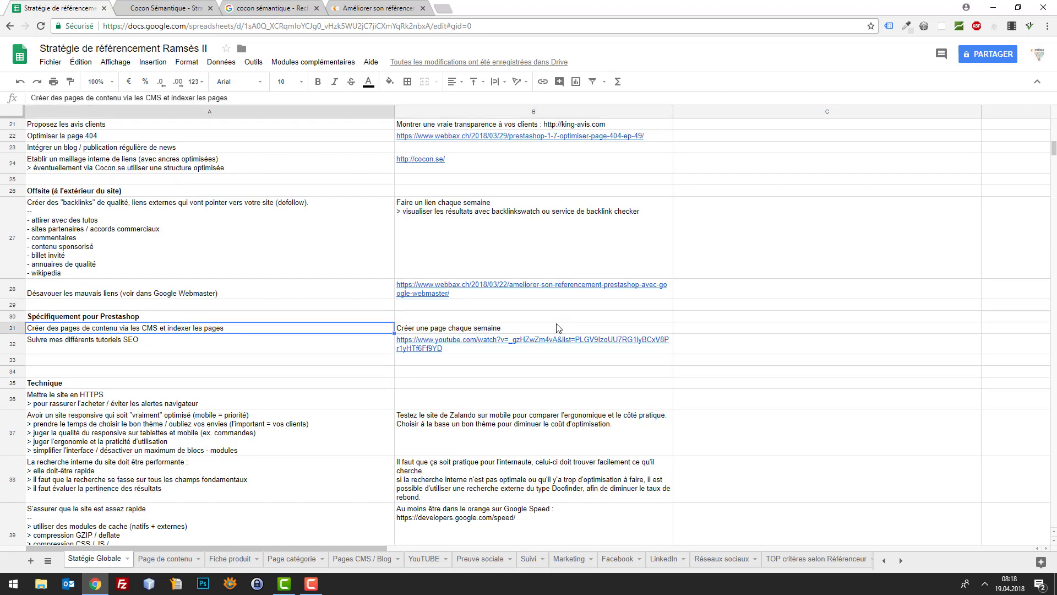
pyautogui.press('Right')
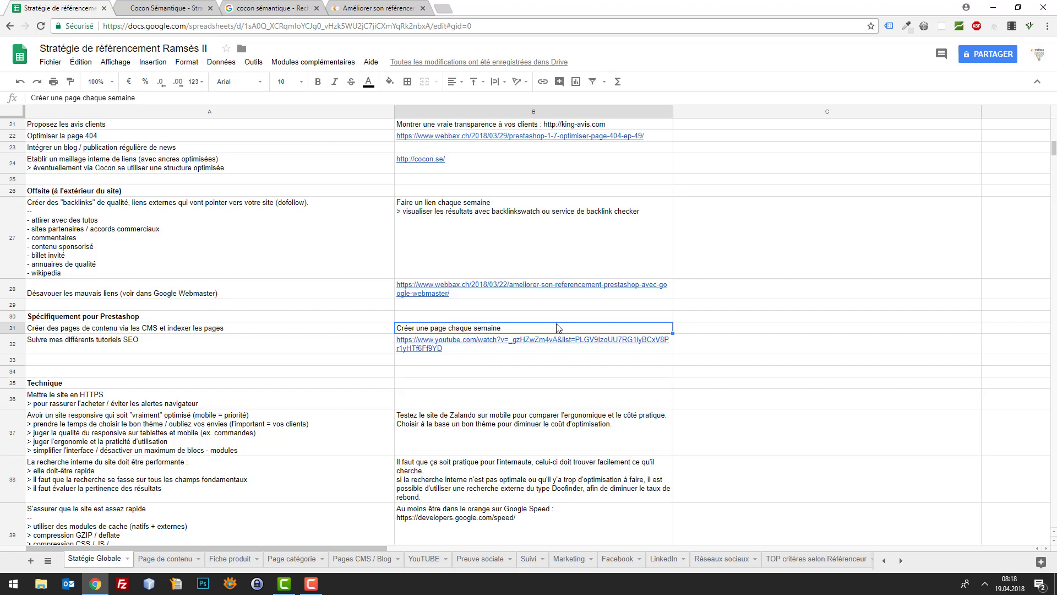
pyautogui.press('Left')
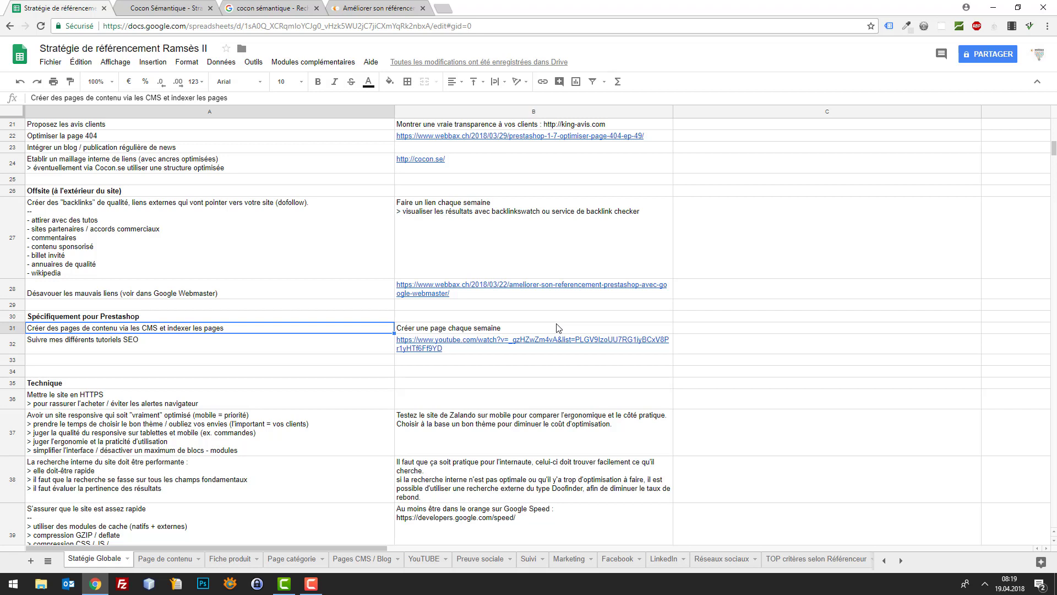
pyautogui.press('Right')
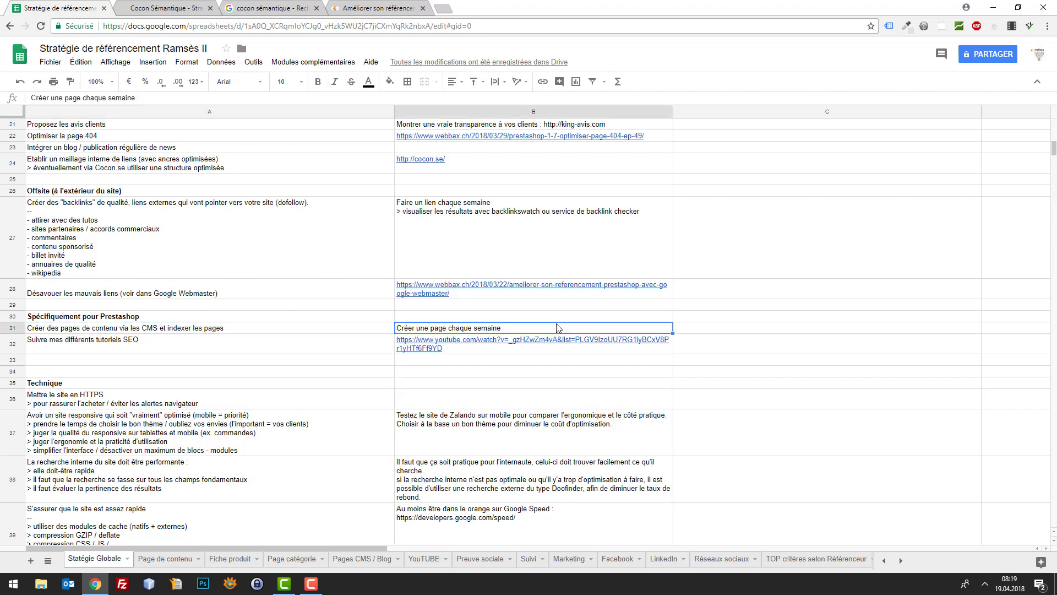
pyautogui.press('Down')
pyautogui.press('Up')
pyautogui.press('Down')
pyautogui.press('Left')
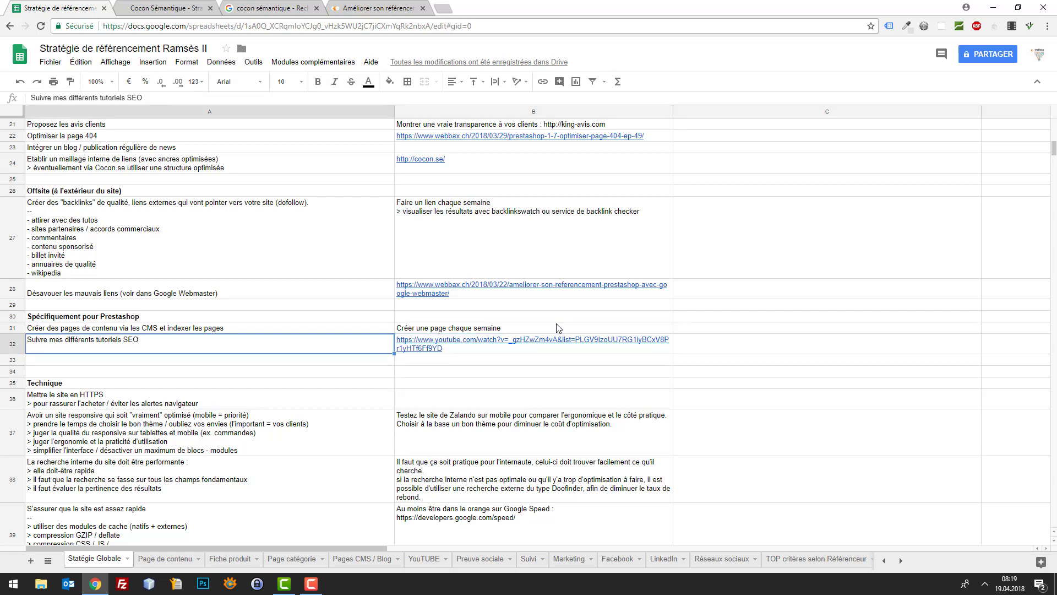
pyautogui.press('Right')
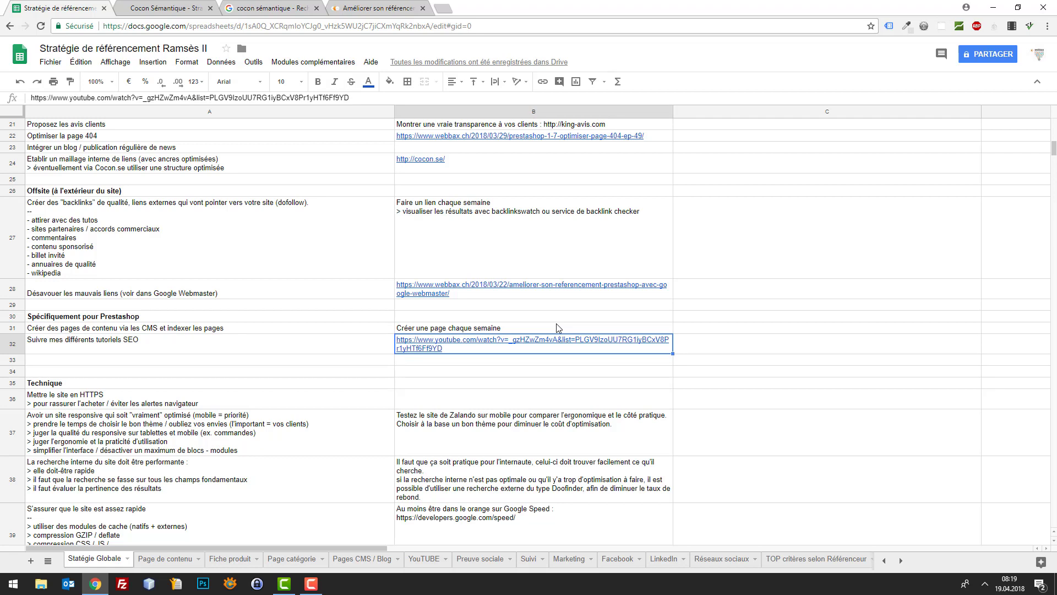
# Go to the HTTPS item in cell A36 of the Technique section.
pyautogui.press('Down')
pyautogui.press('Down')
pyautogui.press('Down')
pyautogui.press('Down')
pyautogui.press('Left')
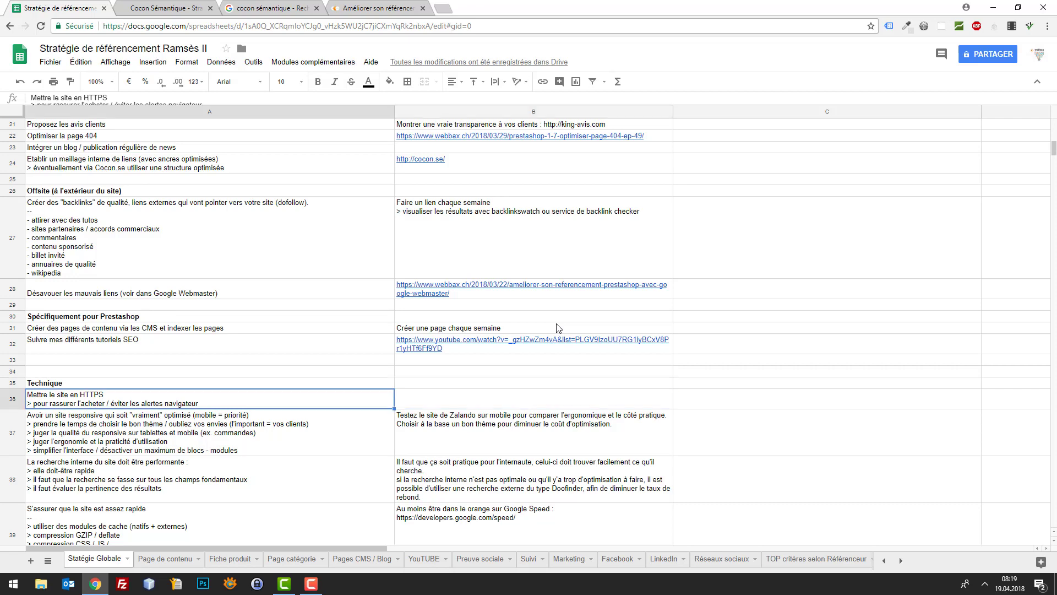
# Review the Technique section's rows 36 and 37 on HTTPS and responsive design, including the column B note.
pyautogui.press('Up')
pyautogui.press('Down')
pyautogui.scroll(-5, 223, 163)
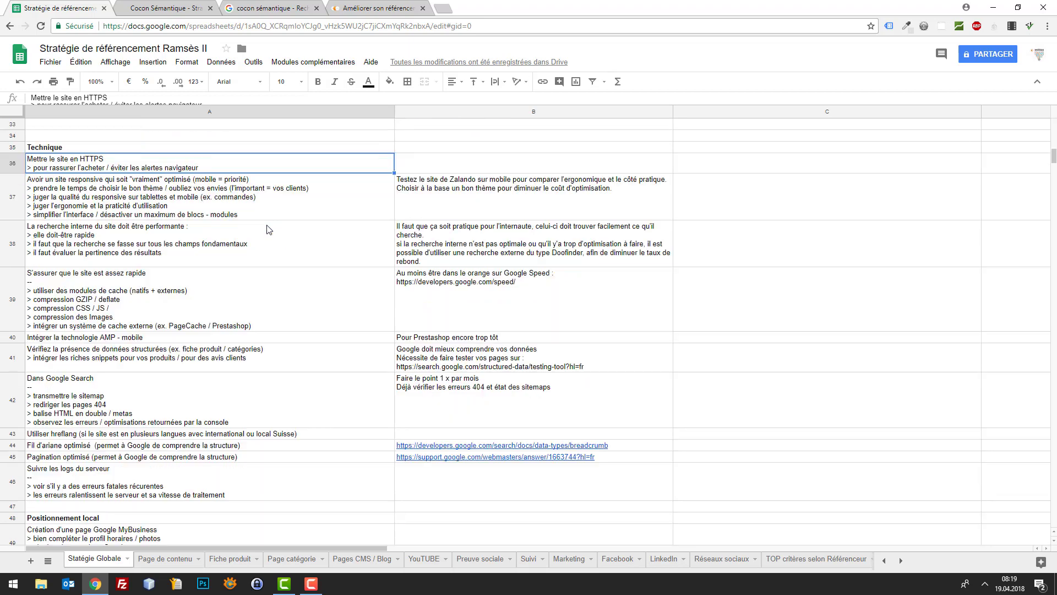
pyautogui.scroll(-3, 344, 236)
pyautogui.scroll(4, 340, 234)
pyautogui.scroll(2, 339, 234)
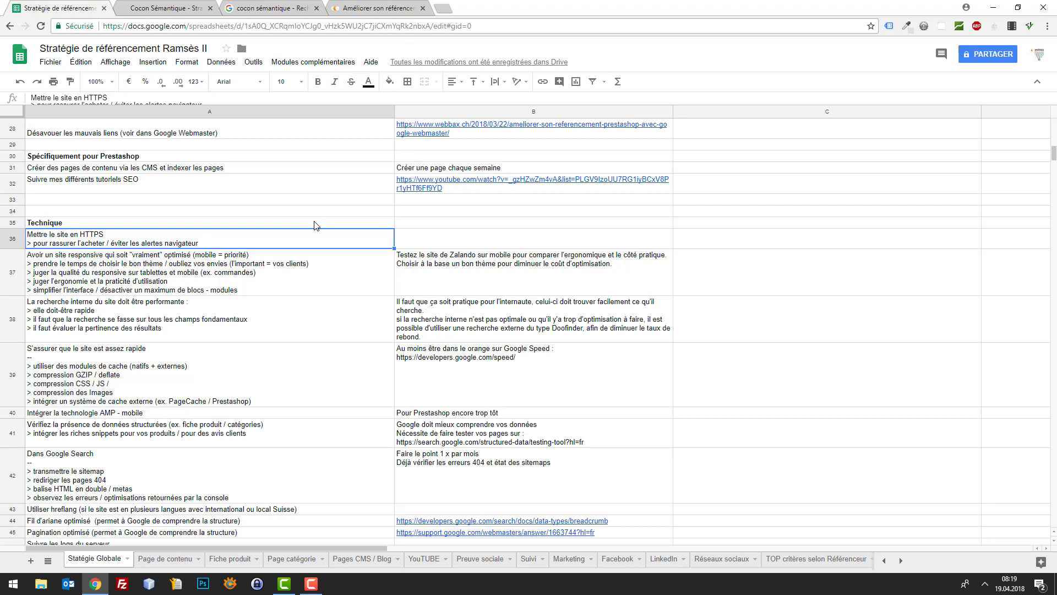
pyautogui.press('Down')
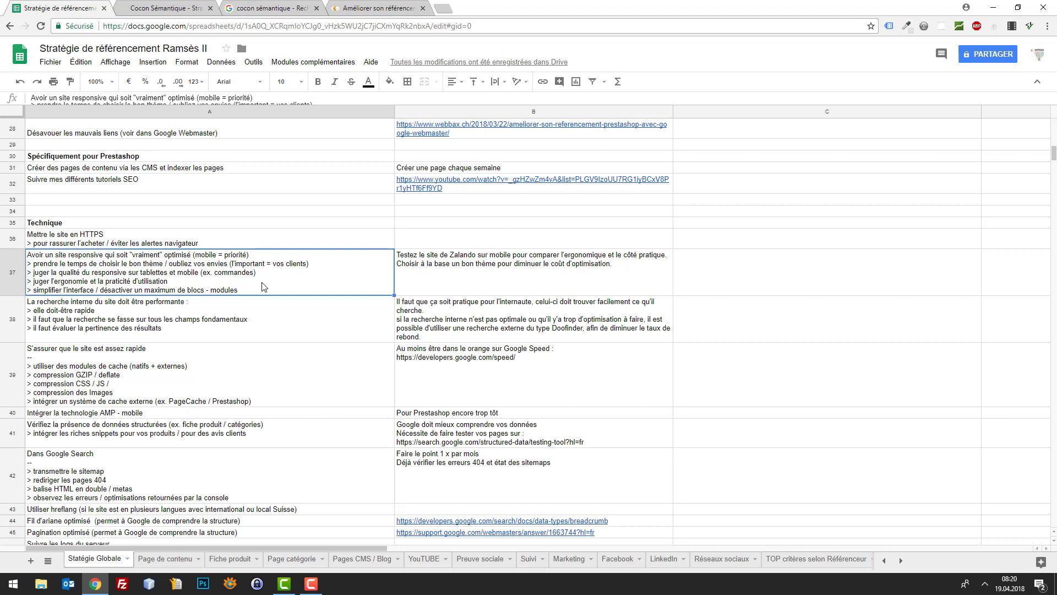
pyautogui.click(465, 275)
pyautogui.press('Left')
pyautogui.press('Right')
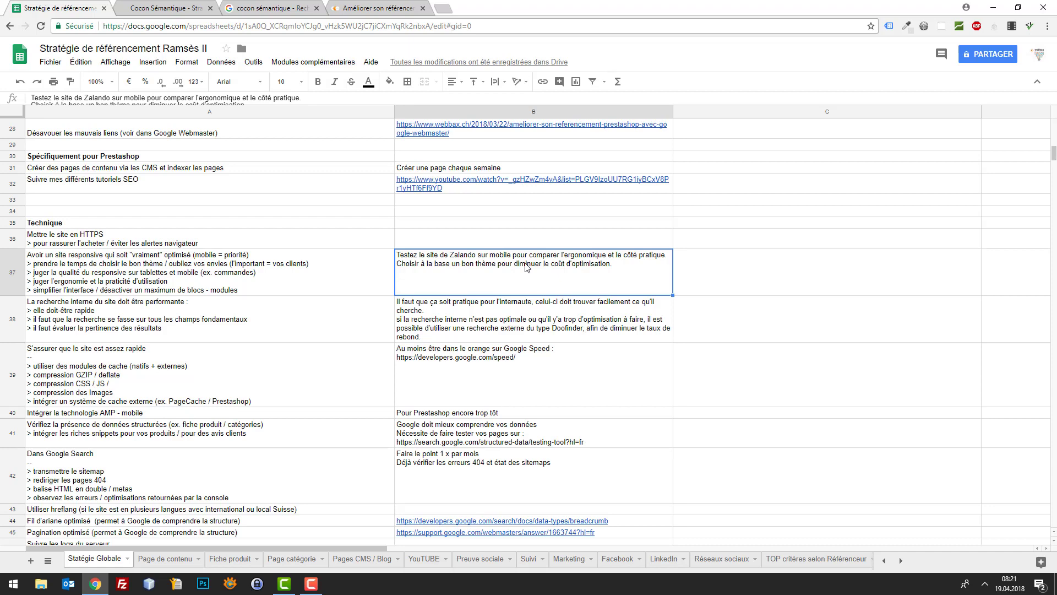
pyautogui.press('Down')
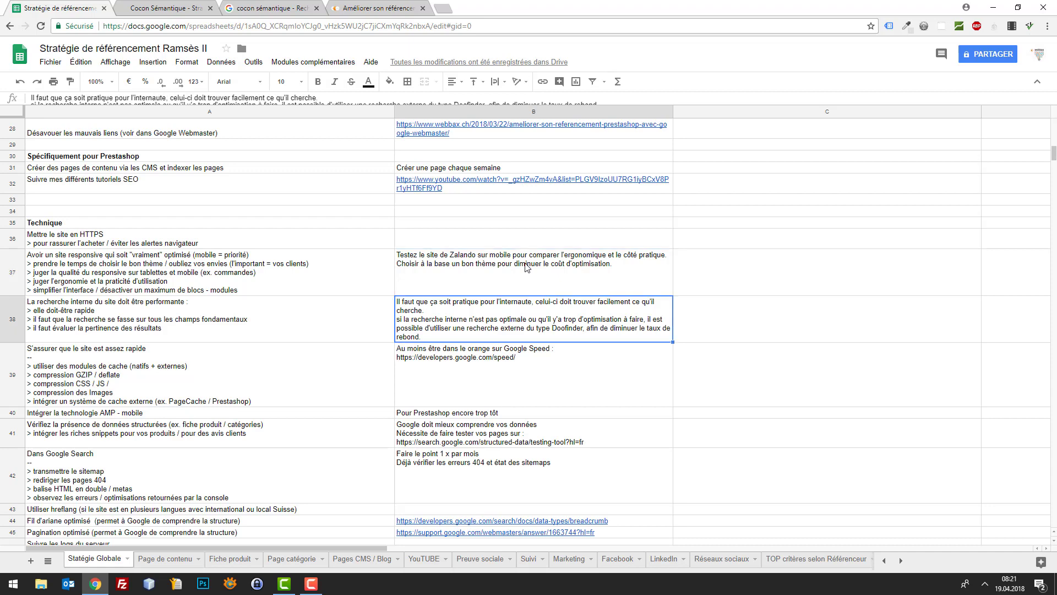
pyautogui.click(527, 268)
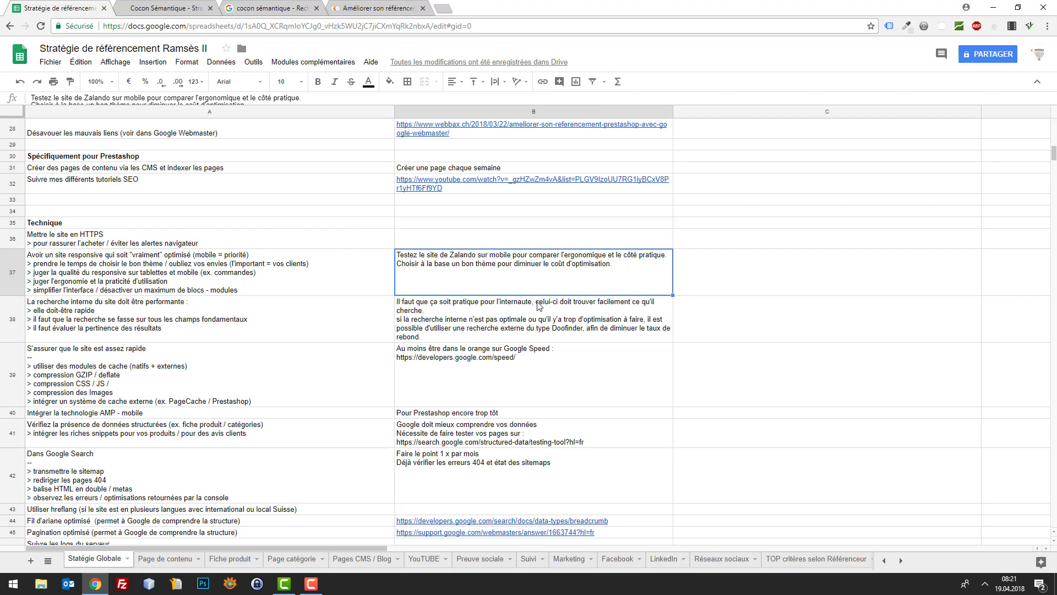
# Add the line "> indexer tous les produits dans la recherche" at the end of the internal search item in cell A38.
pyautogui.click(150, 329)
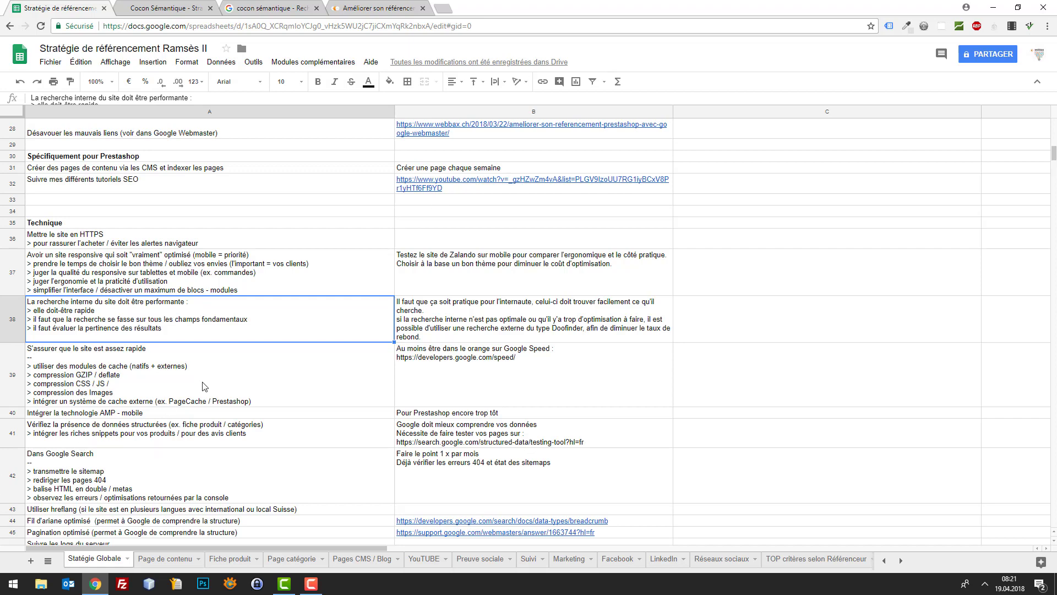
pyautogui.doubleClick(192, 334)
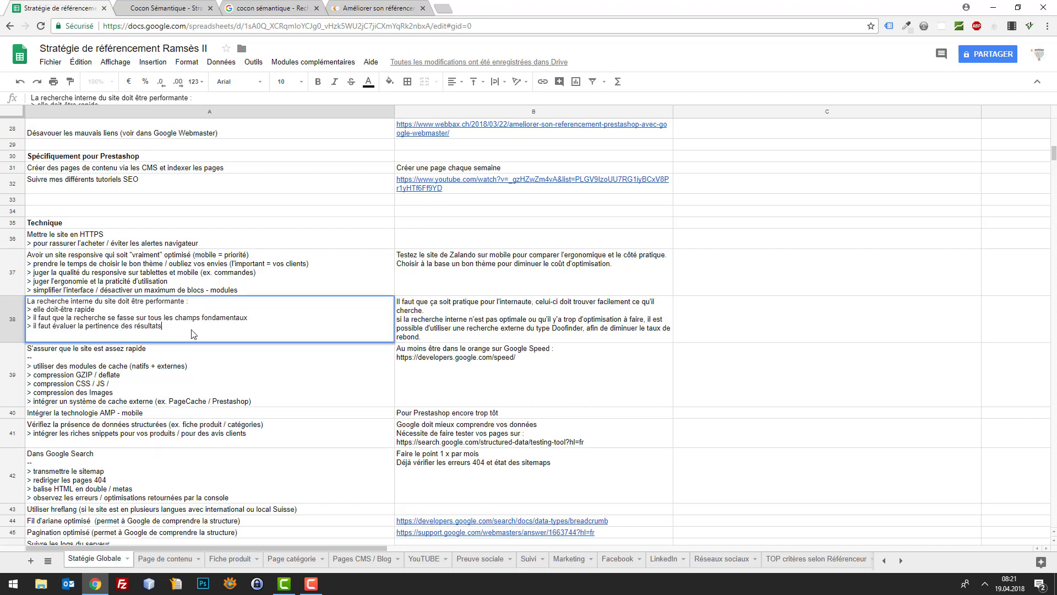
pyautogui.hotkey('shift', 'Return')
pyautogui.doubleClick(193, 333)
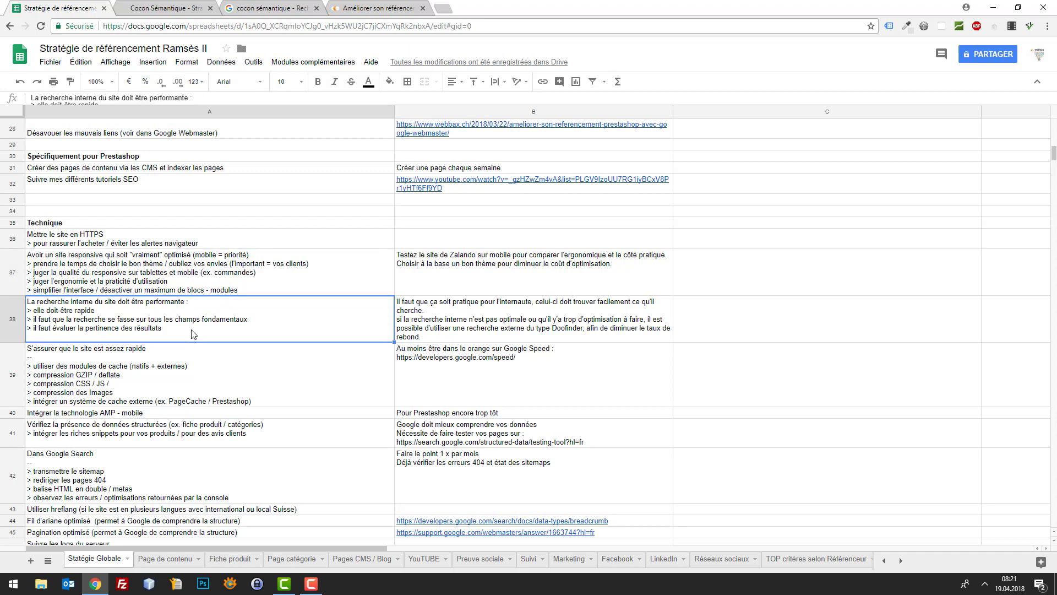
pyautogui.write('> indexer tous les produits')
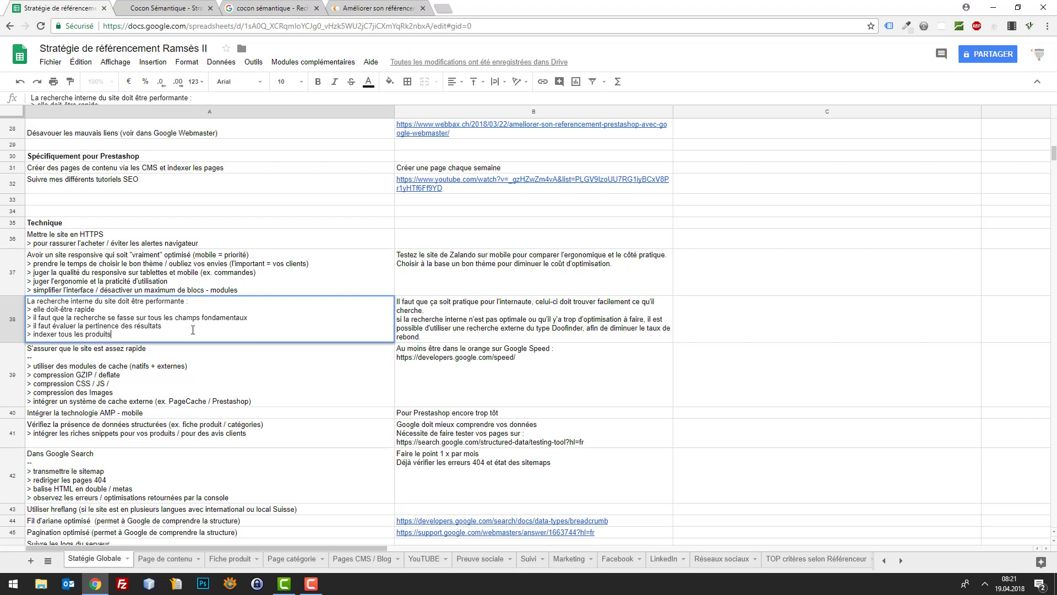
pyautogui.write(' dans la recherche')
pyautogui.press('Return')
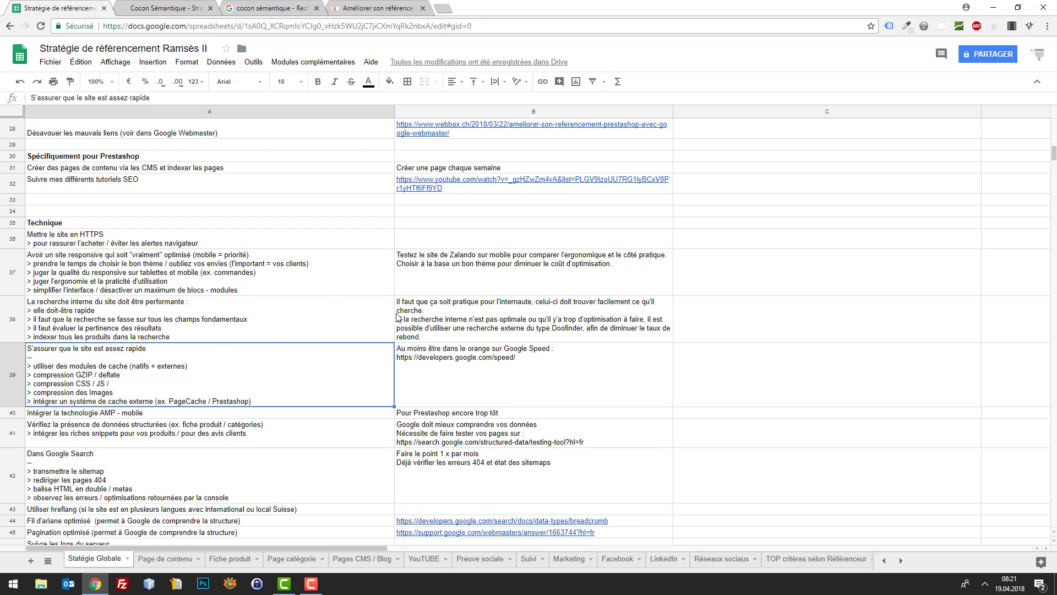
# For the internal search note in cell B38, search Google for "webbax doofinder" and open the Webbax article "Doofinder rend ton Prestashop meilleur".
pyautogui.click(431, 317)
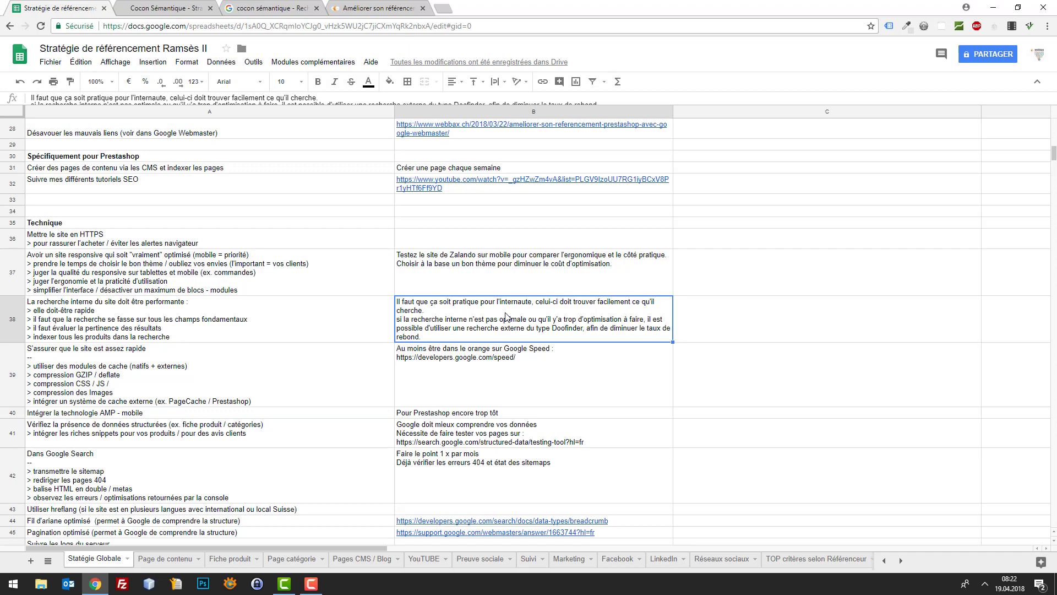
pyautogui.doubleClick(472, 337)
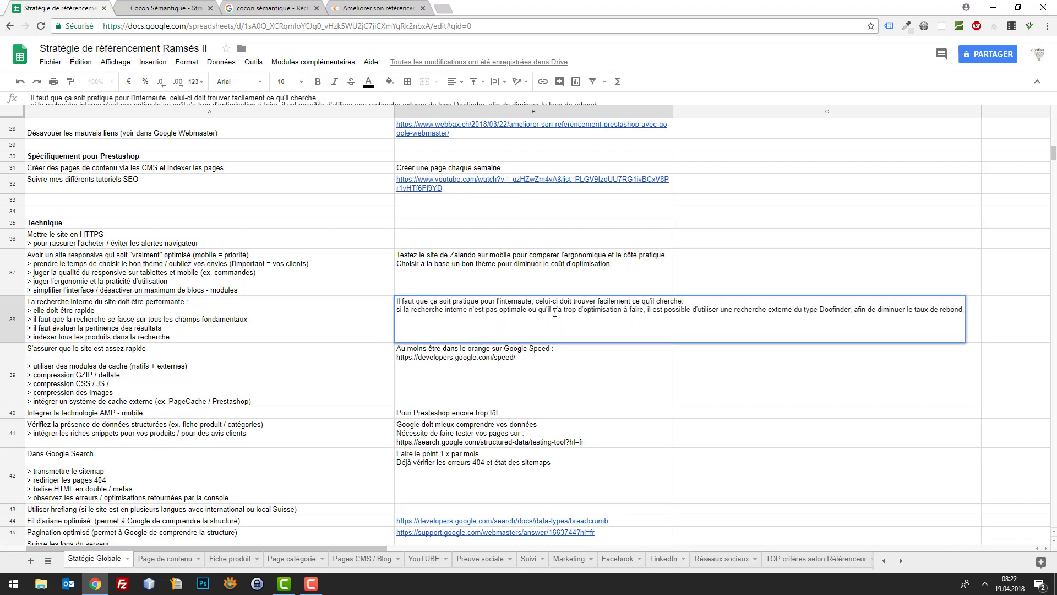
pyautogui.click(538, 377)
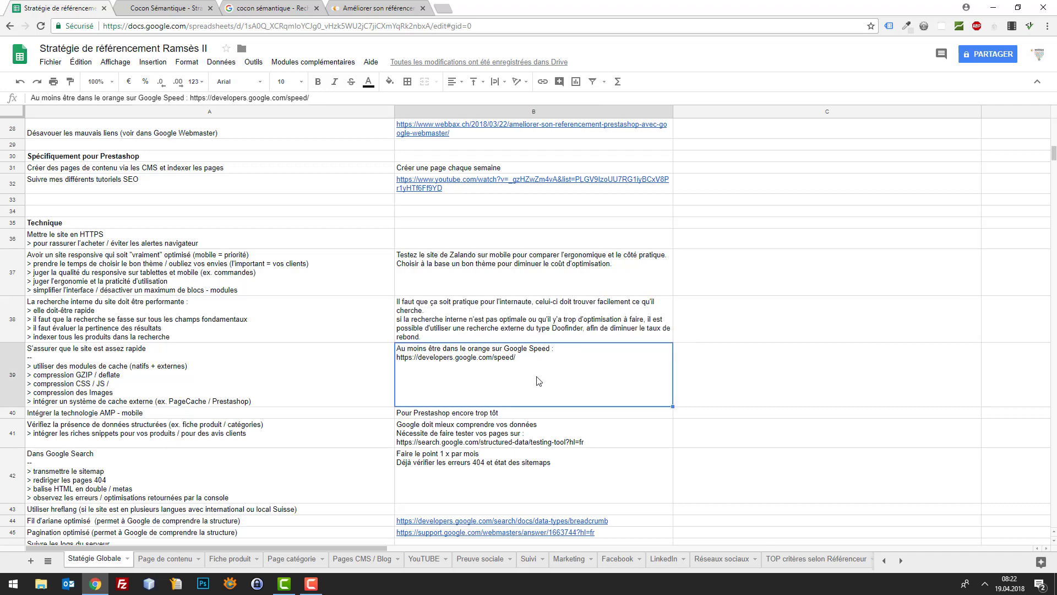
pyautogui.click(453, 340)
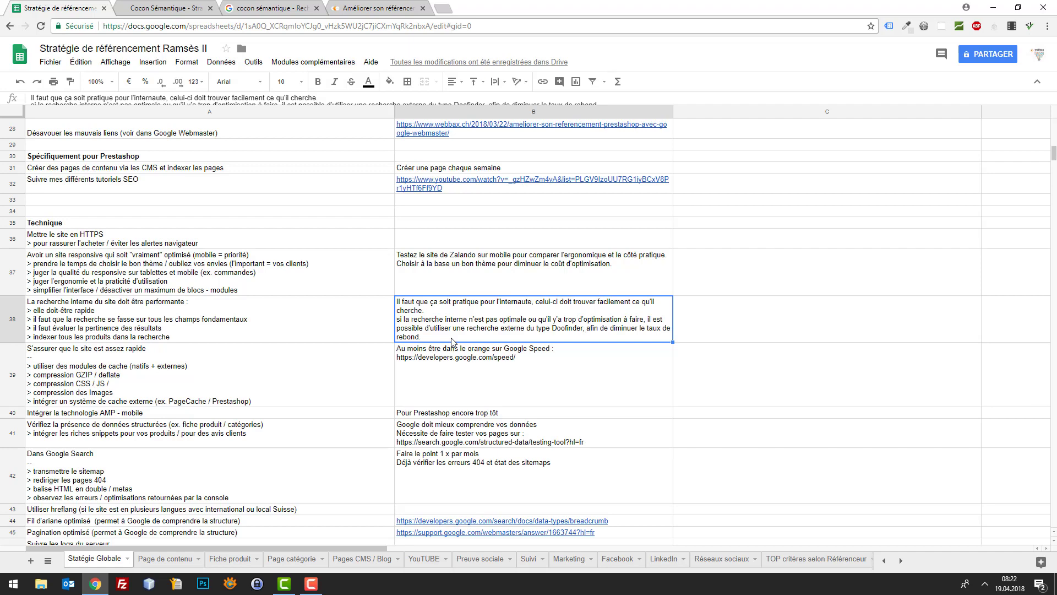
pyautogui.hotkey('ctrl', 't')
pyautogui.write('webbax doofind')
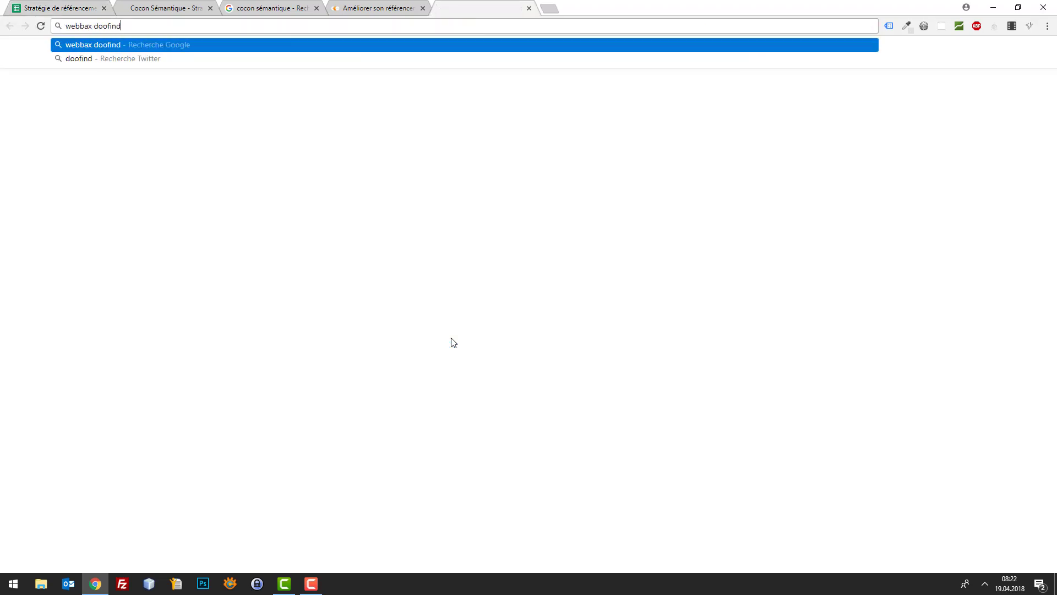
pyautogui.press('Return')
pyautogui.click(174, 139)
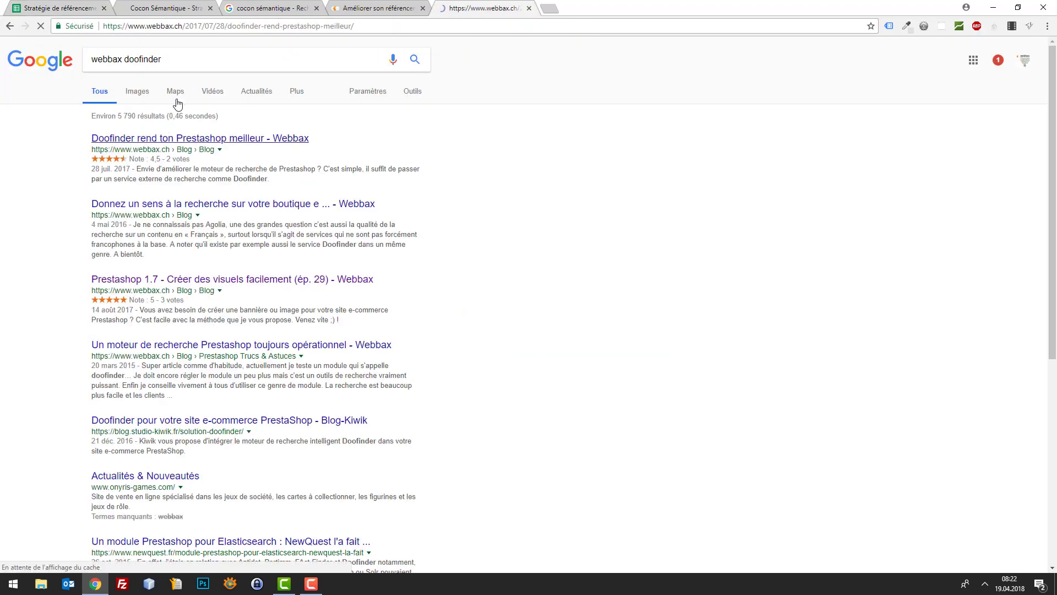
pyautogui.click(81, 6)
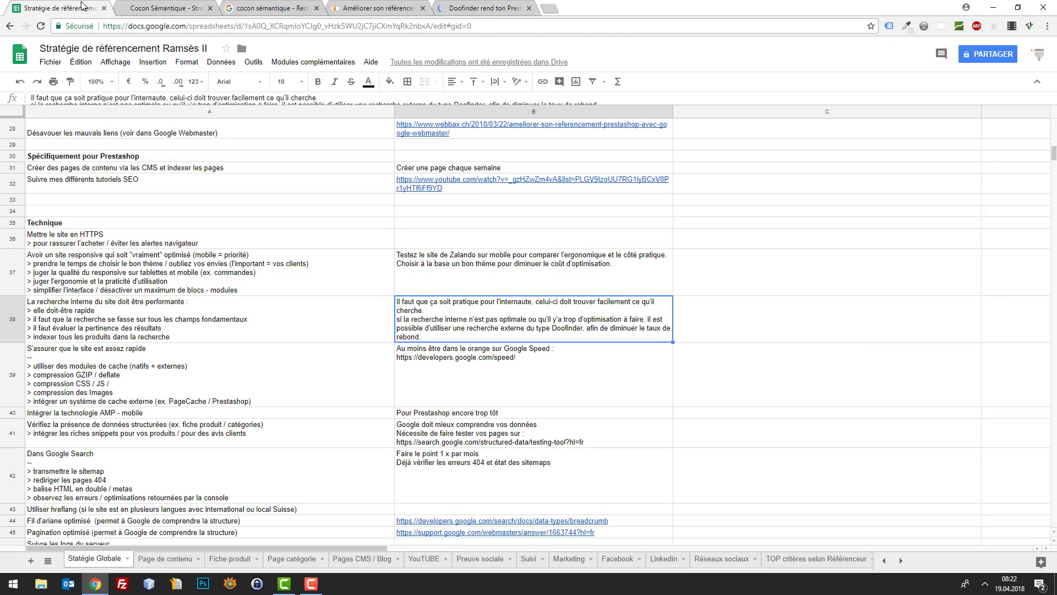
pyautogui.doubleClick(590, 329)
pyautogui.click(855, 326)
pyautogui.write(':')
pyautogui.write('https://www.webbax.ch/2017/07/28/doofinder-rend-prestashop-meilleur/')
pyautogui.press('Return')
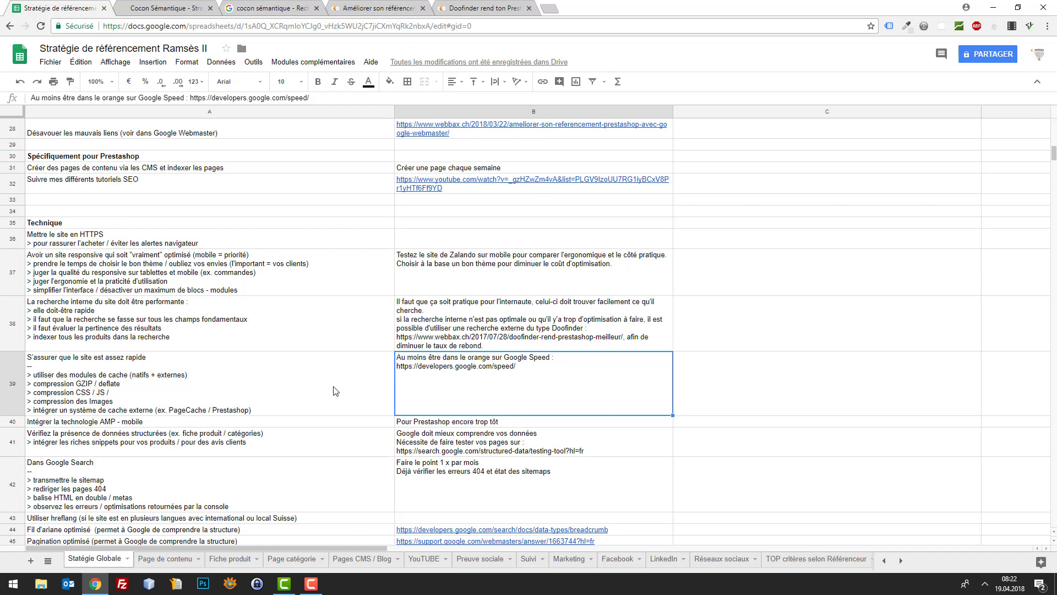
# Review rows 39 and 40 on site speed and mobile AMP technology, including their column B notes.
pyautogui.scroll(-3, 309, 408)
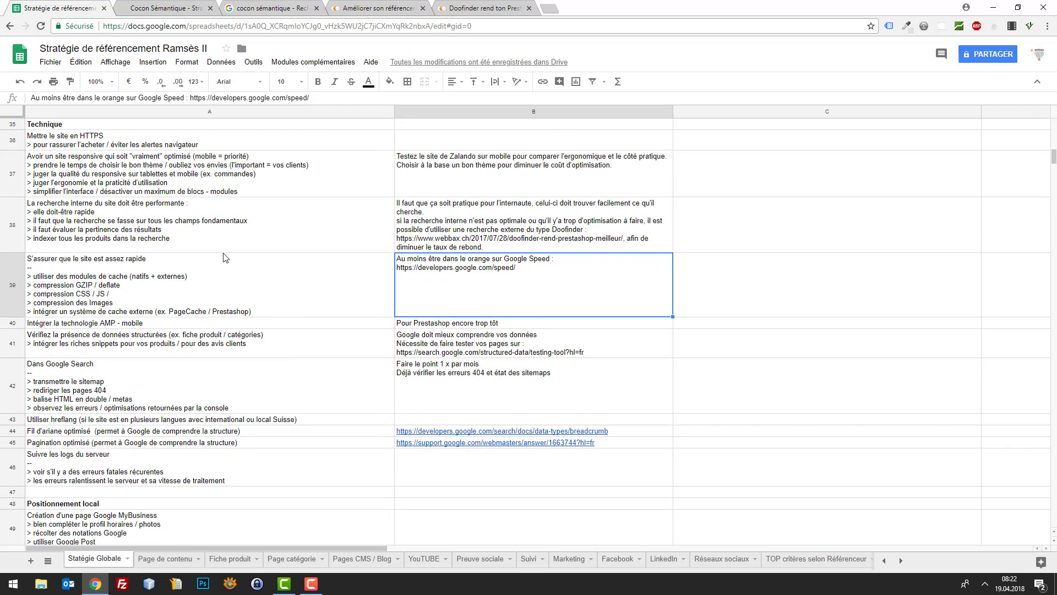
pyautogui.click(310, 280)
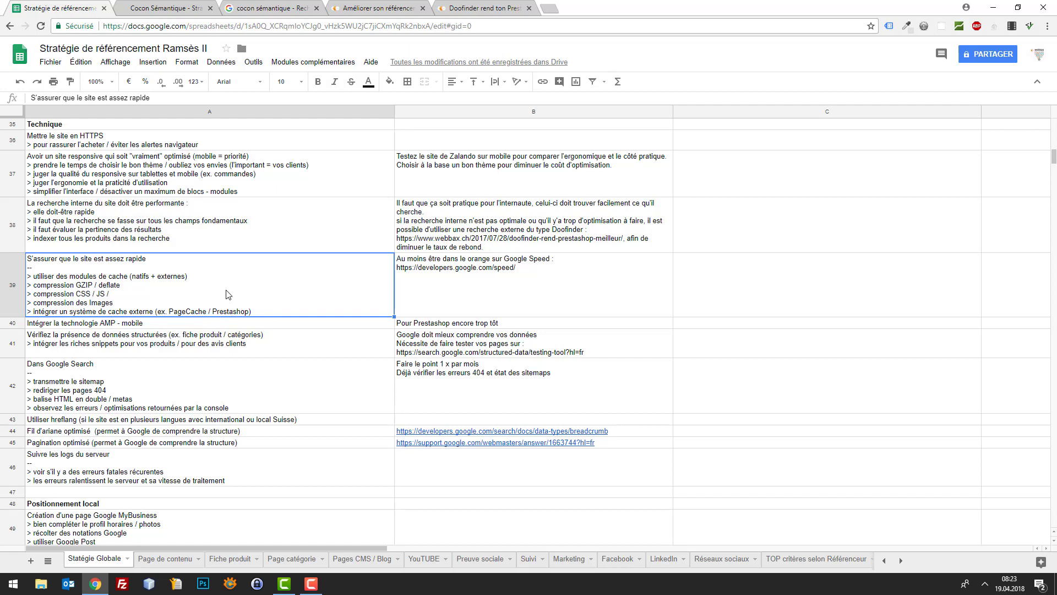
pyautogui.click(604, 277)
pyautogui.doubleClick(590, 289)
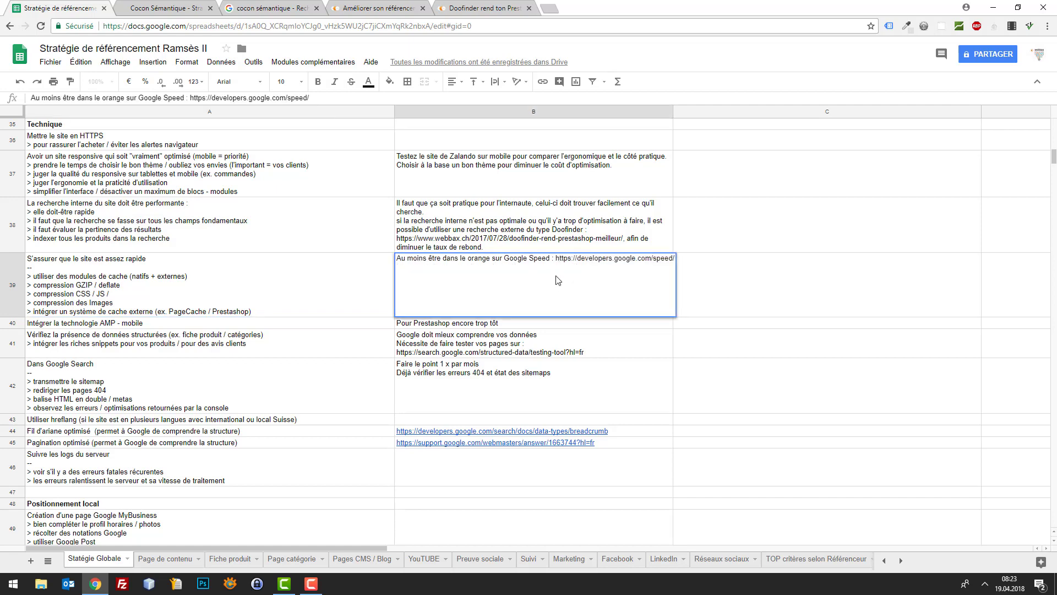
pyautogui.click(675, 301)
pyautogui.click(604, 296)
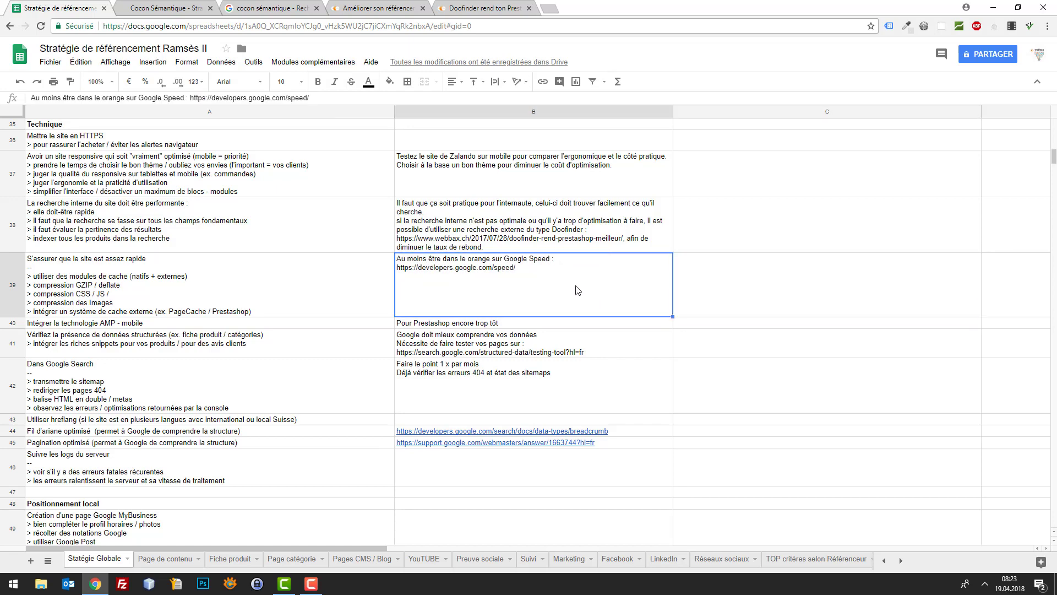
pyautogui.press('Down')
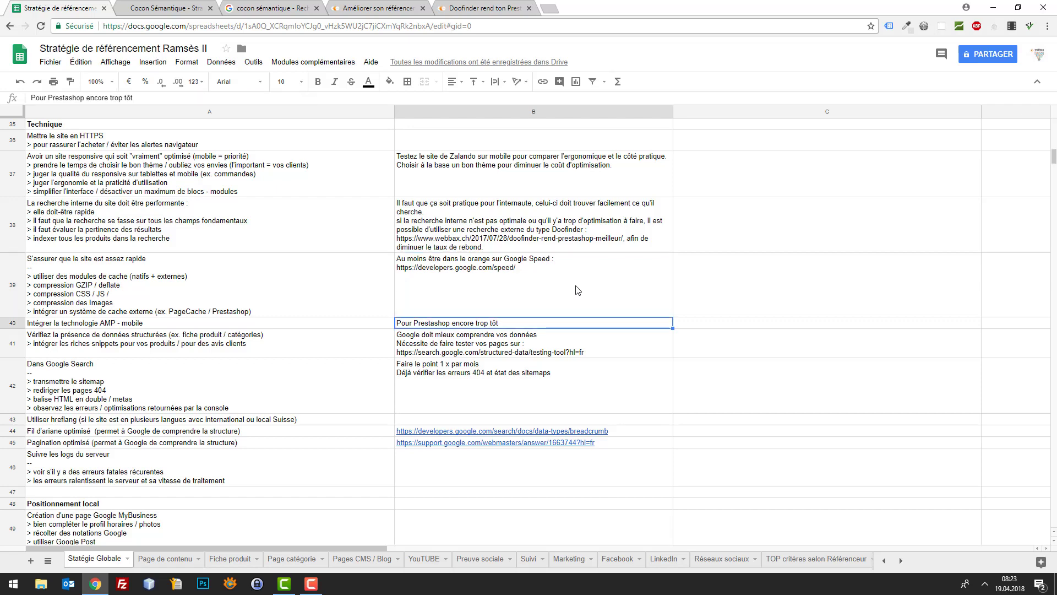
pyautogui.press('Left')
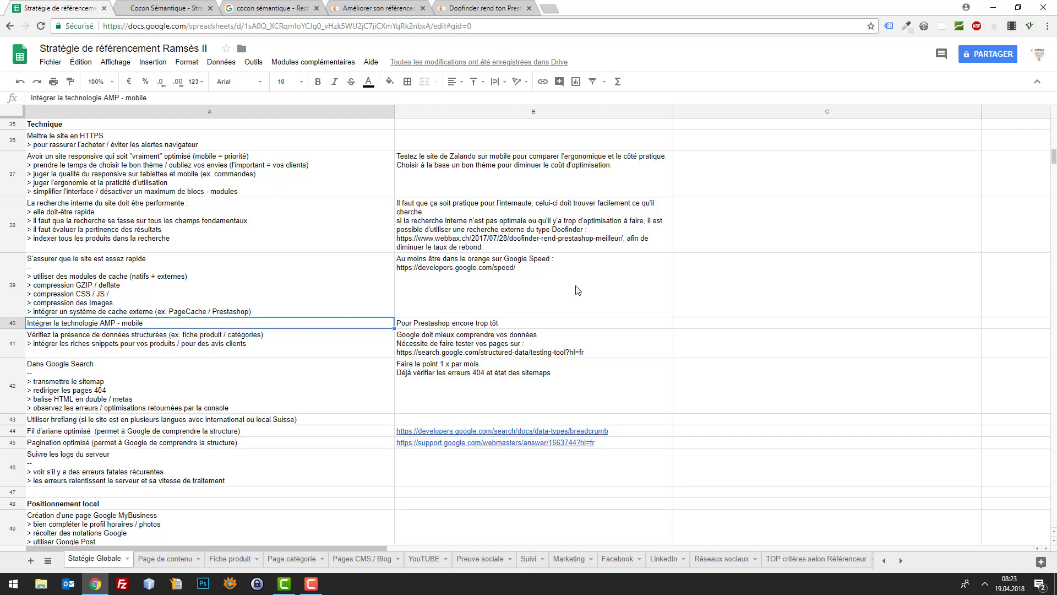
pyautogui.press('Right')
# Review rows 41 and 42 on structured data and Google Search tasks, including their column B notes.
pyautogui.press('Down')
pyautogui.press('Left')
pyautogui.press('Right')
pyautogui.press('Up')
pyautogui.press('Down')
pyautogui.press('Left')
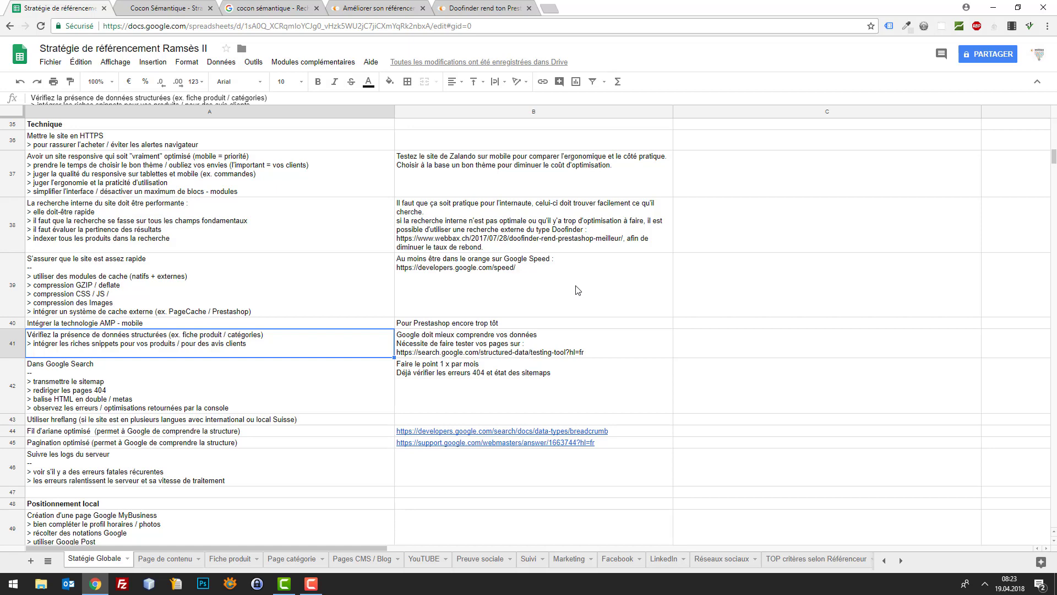
pyautogui.scroll(-3, 342, 223)
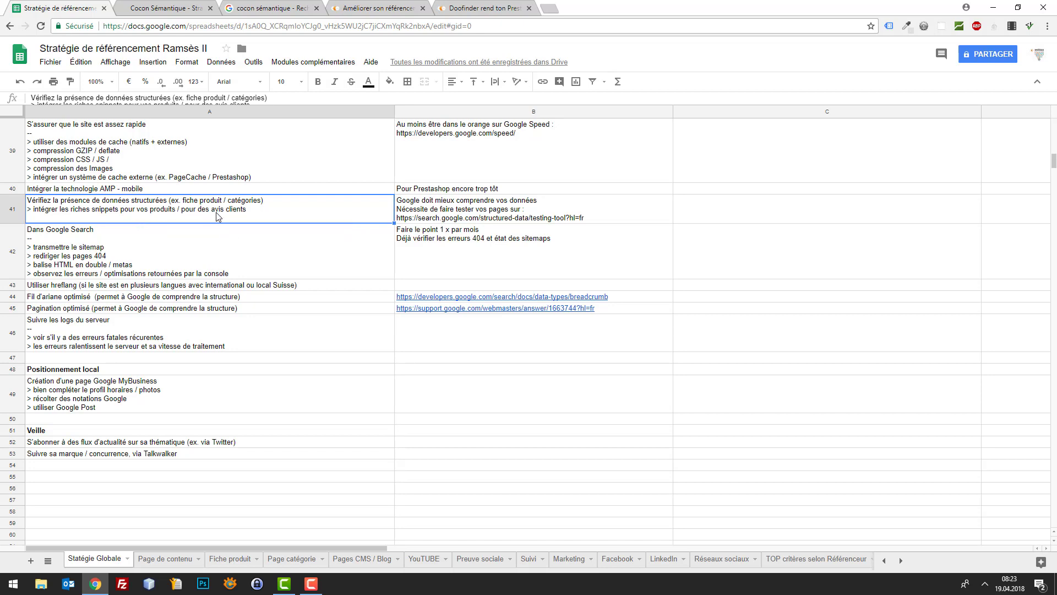
pyautogui.click(418, 212)
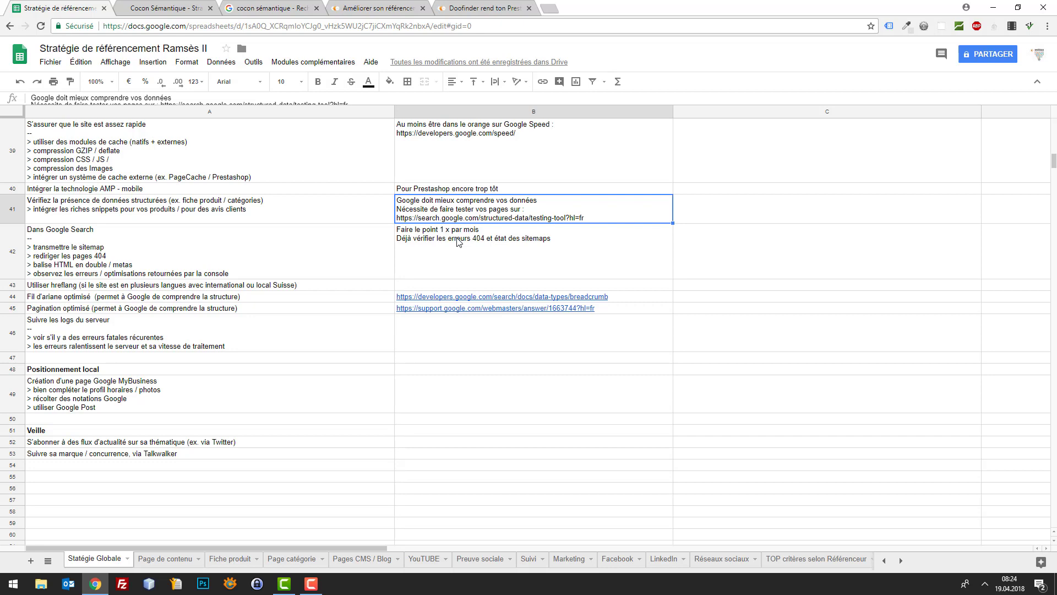
pyautogui.click(124, 247)
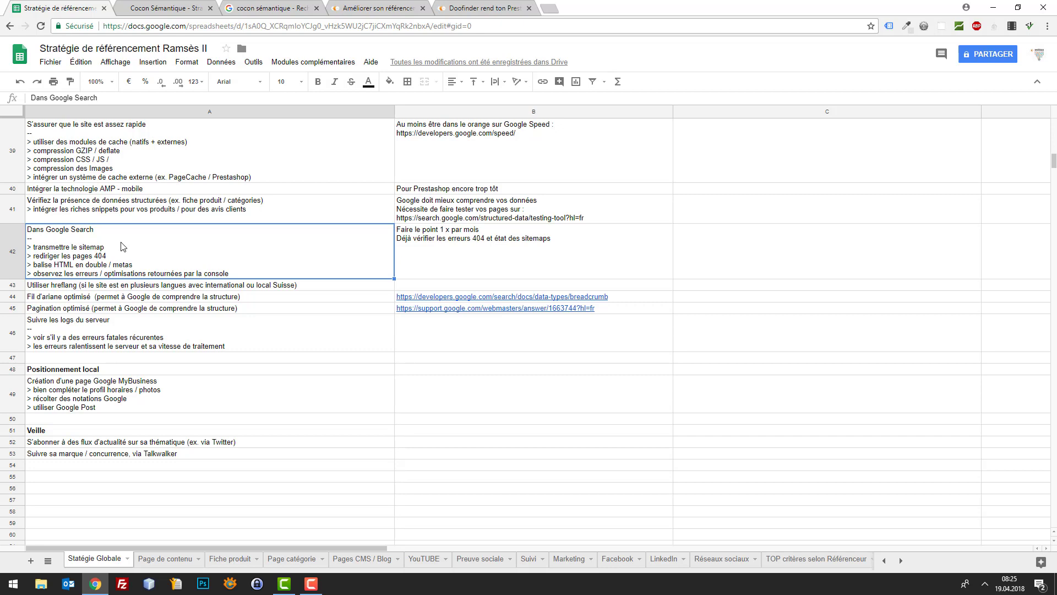
pyautogui.click(494, 268)
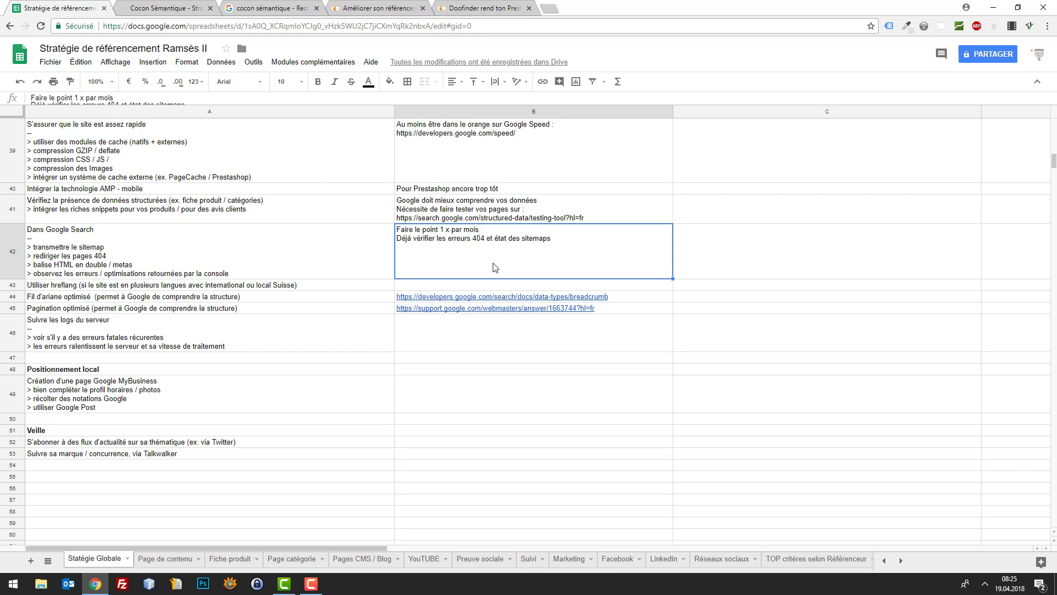
pyautogui.press('Down')
pyautogui.press('Up')
pyautogui.press('Left')
pyautogui.press('Right')
# For the hreflang item in row 43, search Google for "google hreflang" and open the Google Support page on the attribute.
pyautogui.press('Down')
pyautogui.press('Left')
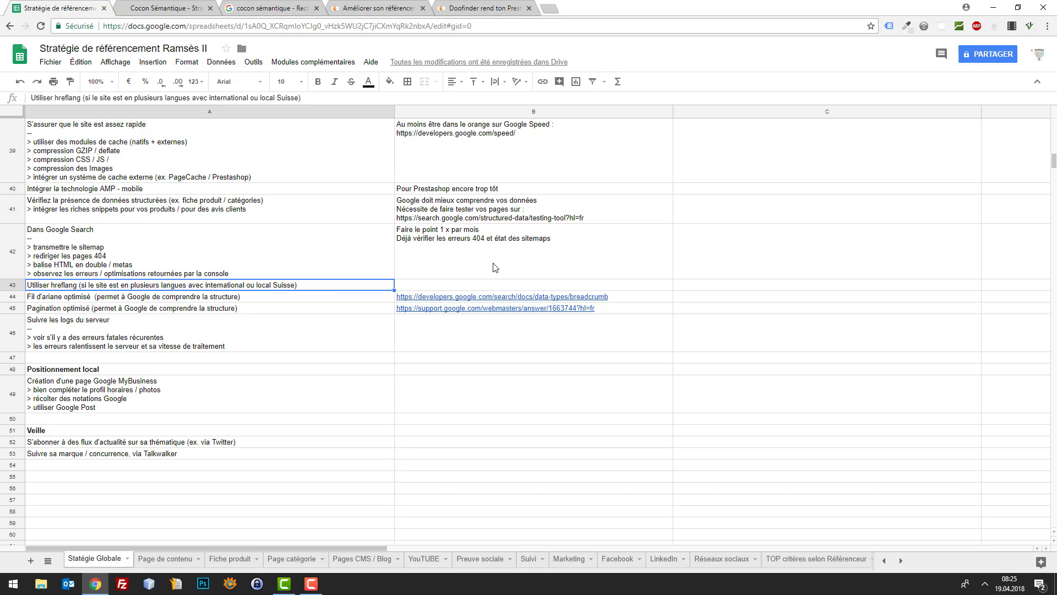
pyautogui.press('Down')
pyautogui.press('Up')
pyautogui.press('Right')
pyautogui.press('Left')
pyautogui.hotkey('ctrl', 't')
pyautogui.write('googl')
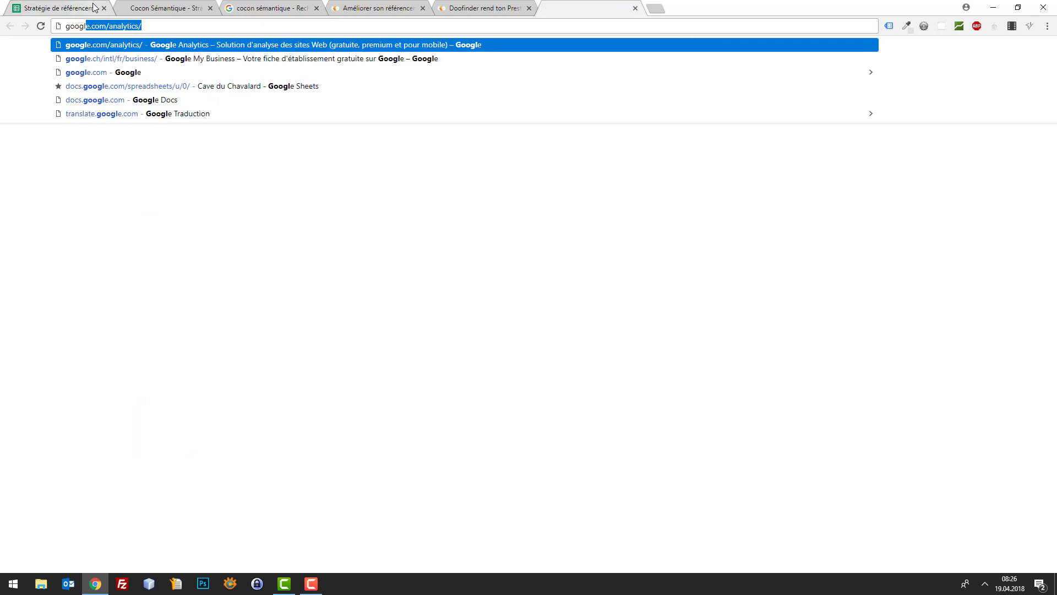
pyautogui.write('e hreflang')
pyautogui.press('Return')
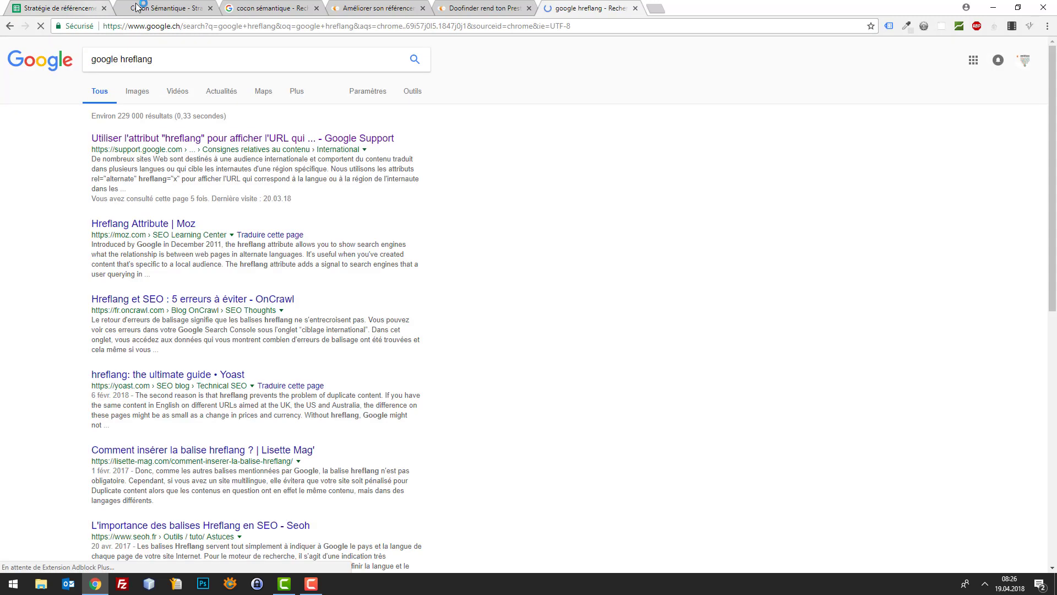
pyautogui.click(202, 139)
pyautogui.hotkey('ctrl', 'l')
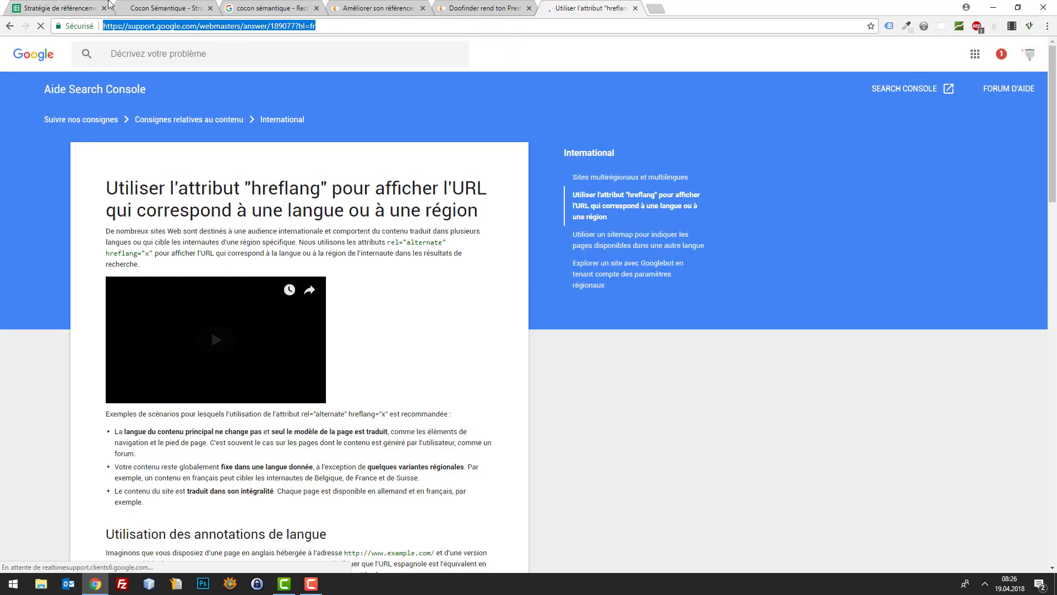
pyautogui.click(55, 8)
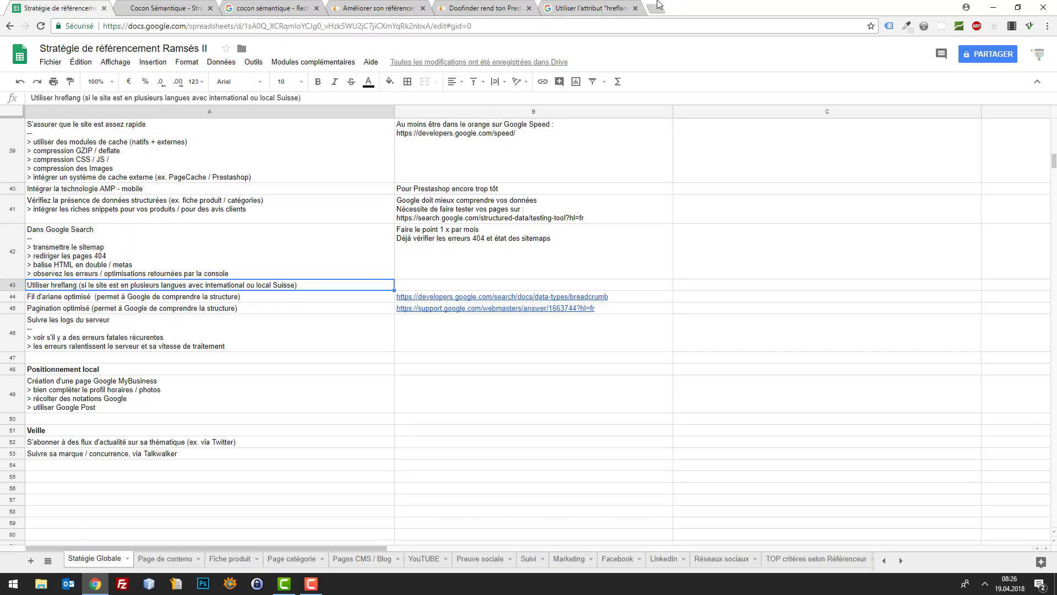
pyautogui.click(628, 7)
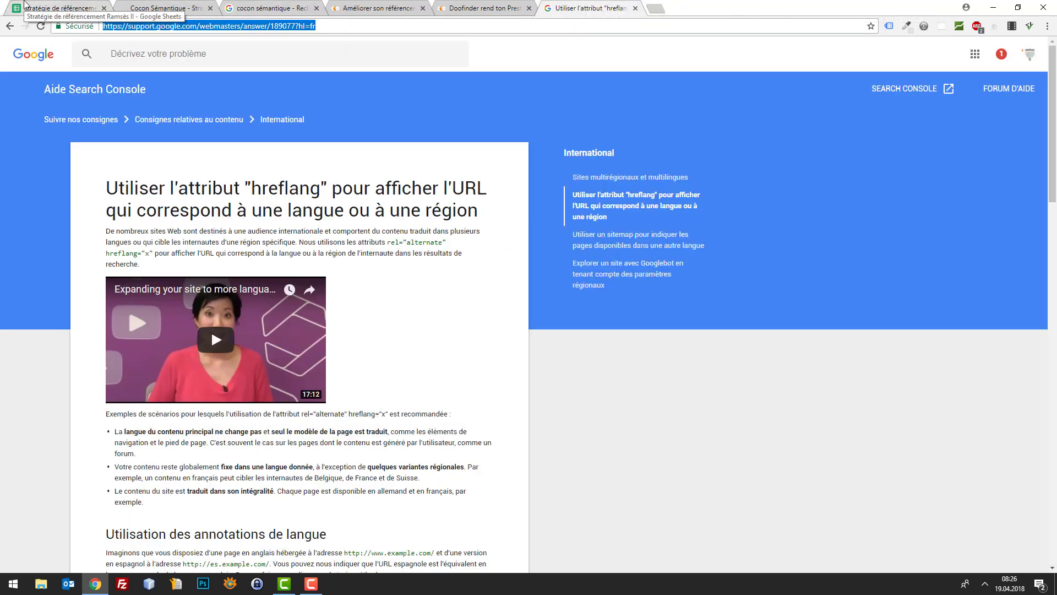
pyautogui.click(55, 7)
pyautogui.click(458, 285)
pyautogui.write('https://support.google.com/webmasters/answer/189077?hl=fr')
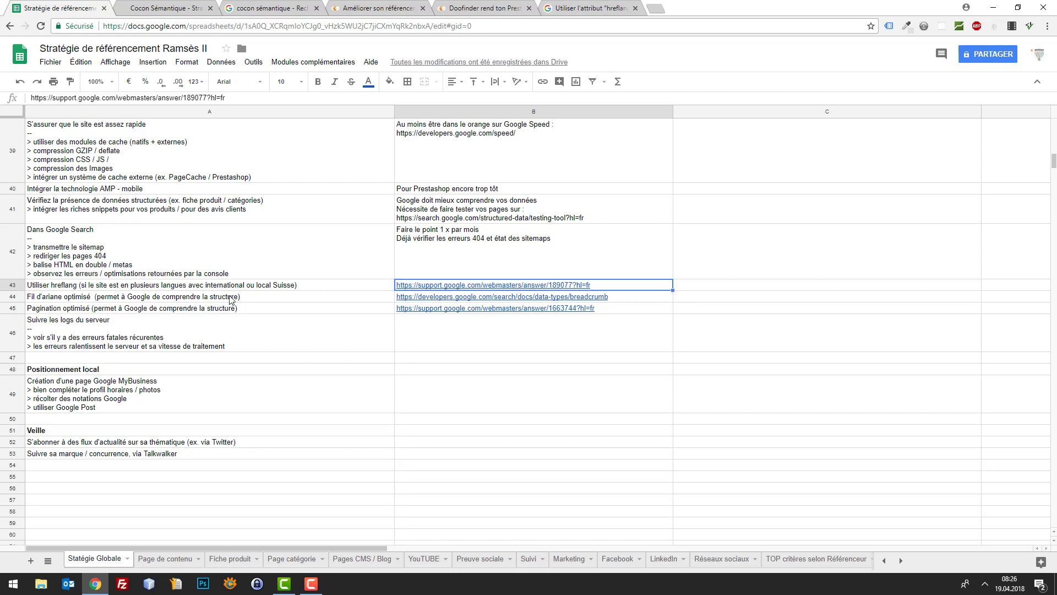
# Review rows 44 to 46 on the optimised breadcrumb, pagination and server logs.
pyautogui.click(256, 295)
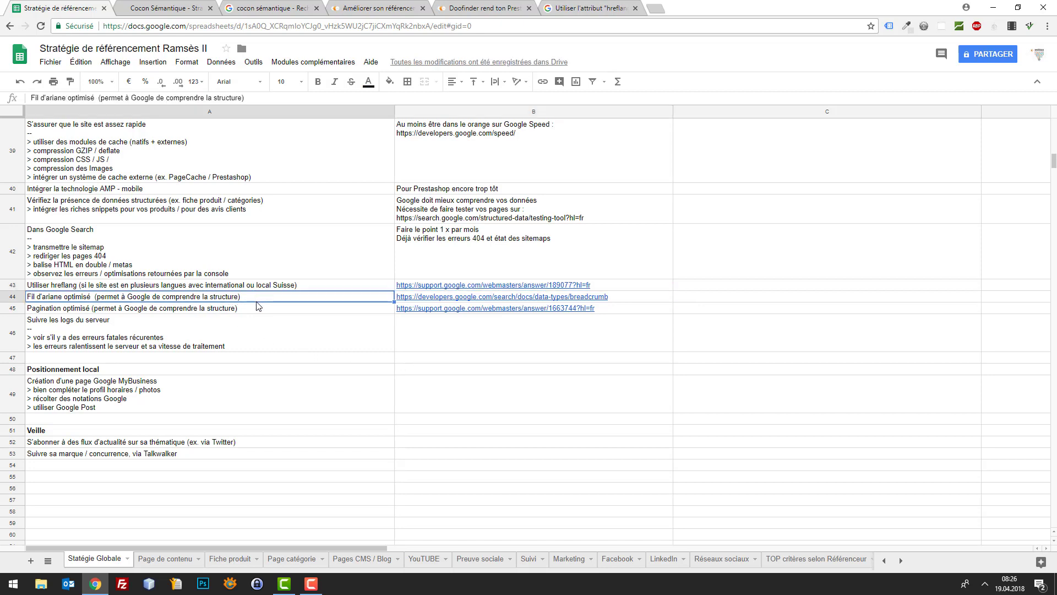
pyautogui.click(104, 312)
pyautogui.scroll(-1, 311, 363)
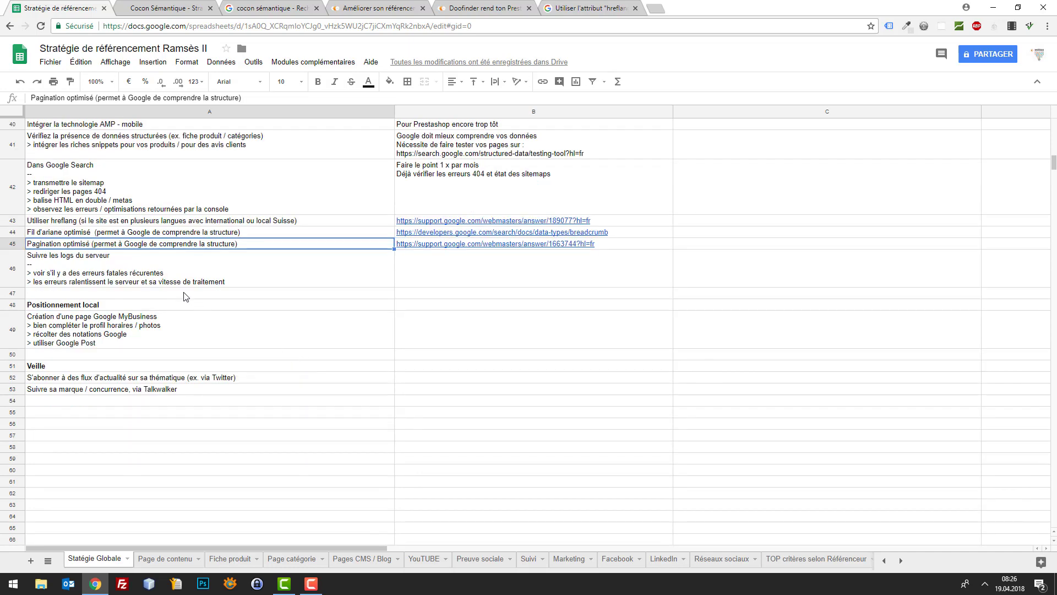
pyautogui.click(130, 264)
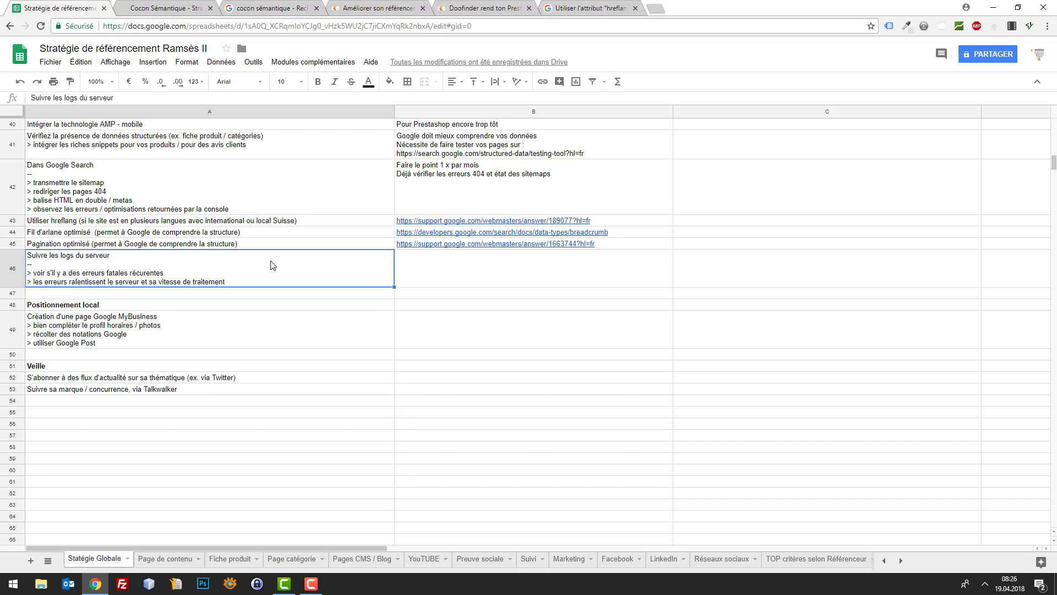
# For the breadcrumb item in row 44, examine how breadcrumb paths appear in the "webbax google webmaster" search results, and return to the spreadsheet.
pyautogui.click(63, 232)
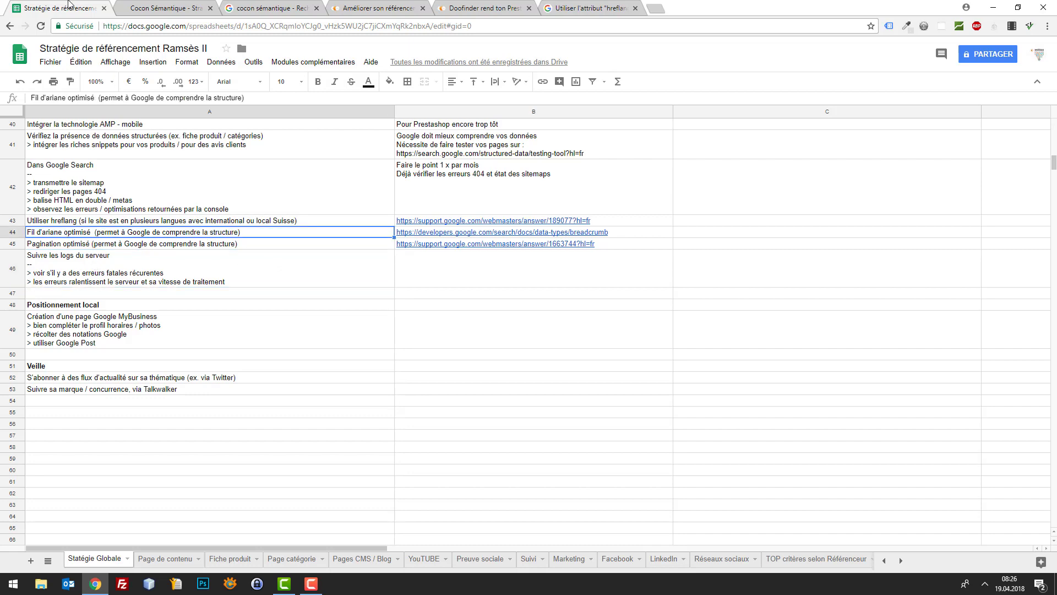
pyautogui.click(379, 8)
pyautogui.click(576, 6)
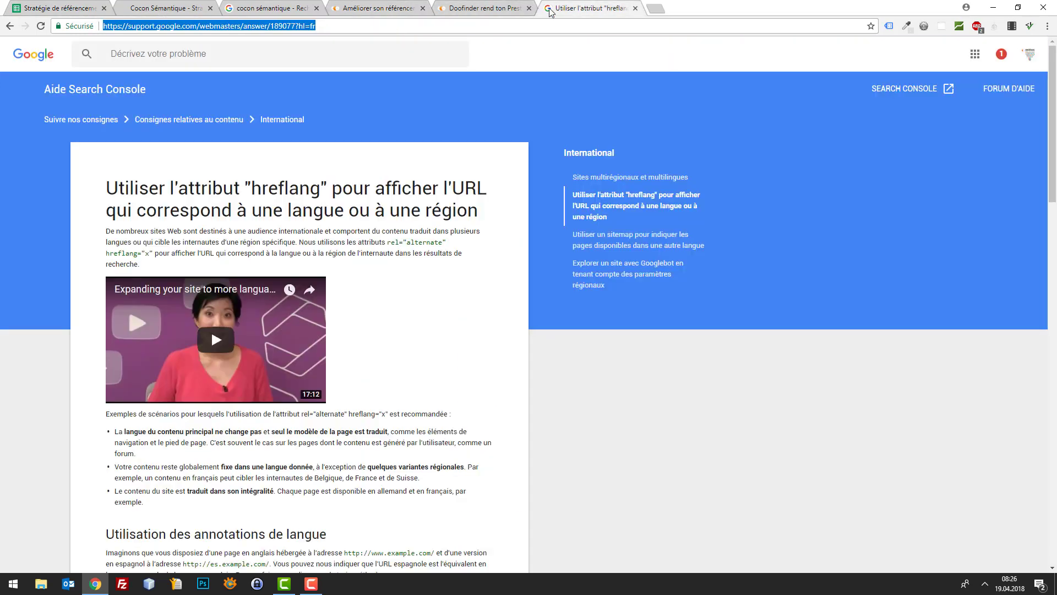
pyautogui.click(379, 7)
pyautogui.click(15, 28)
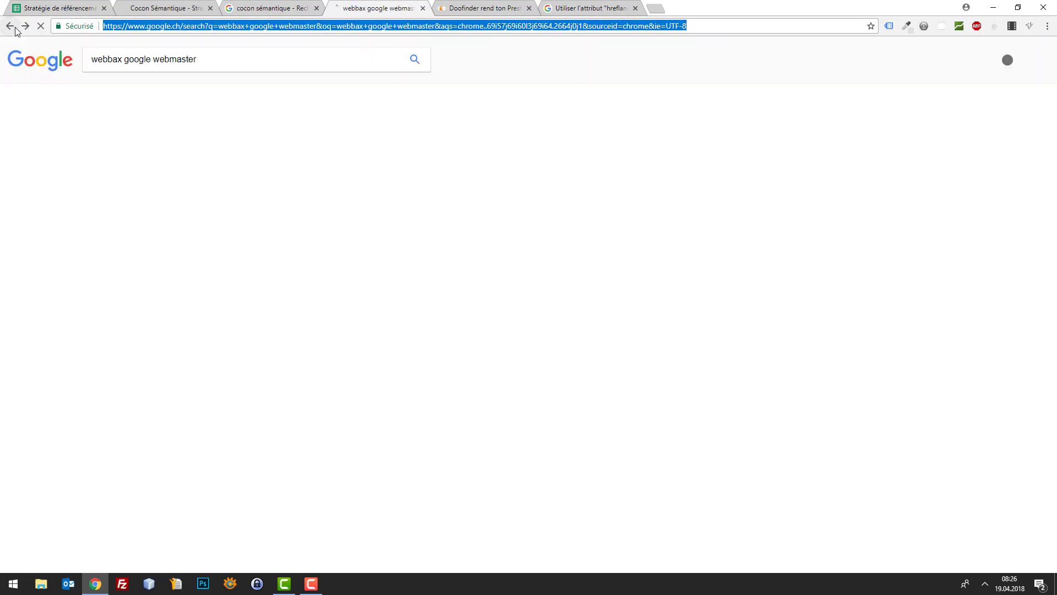
pyautogui.moveTo(298, 150); pyautogui.dragTo(86, 152)
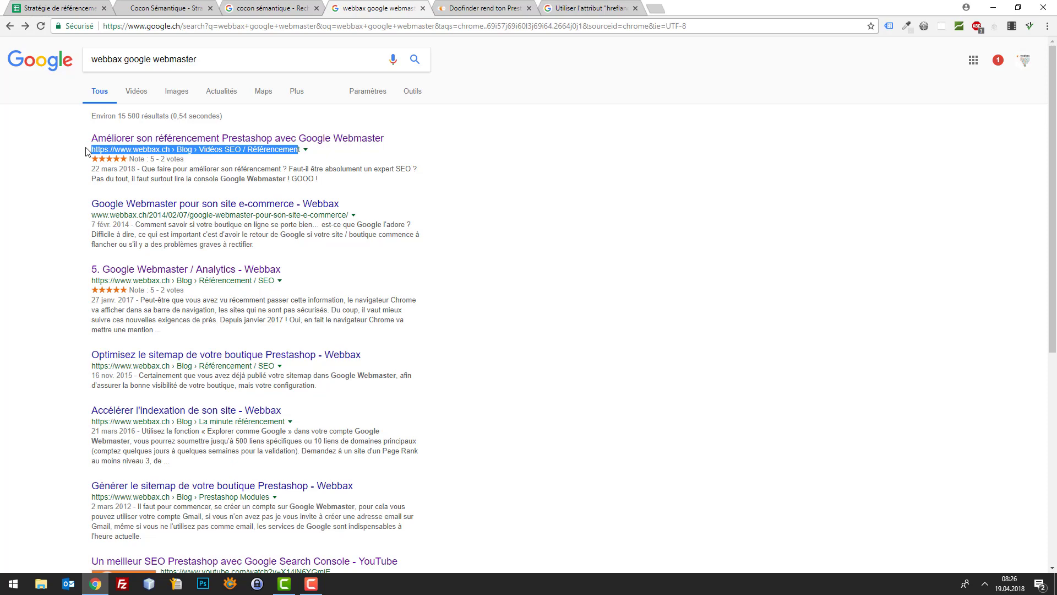
pyautogui.scroll(-5, 227, 479)
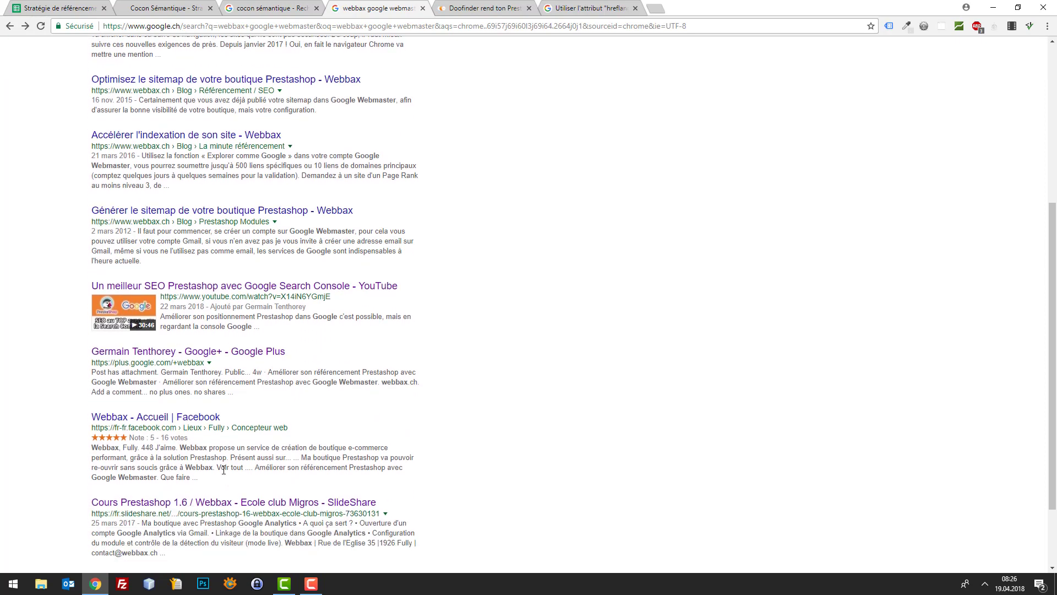
pyautogui.scroll(-3, 217, 466)
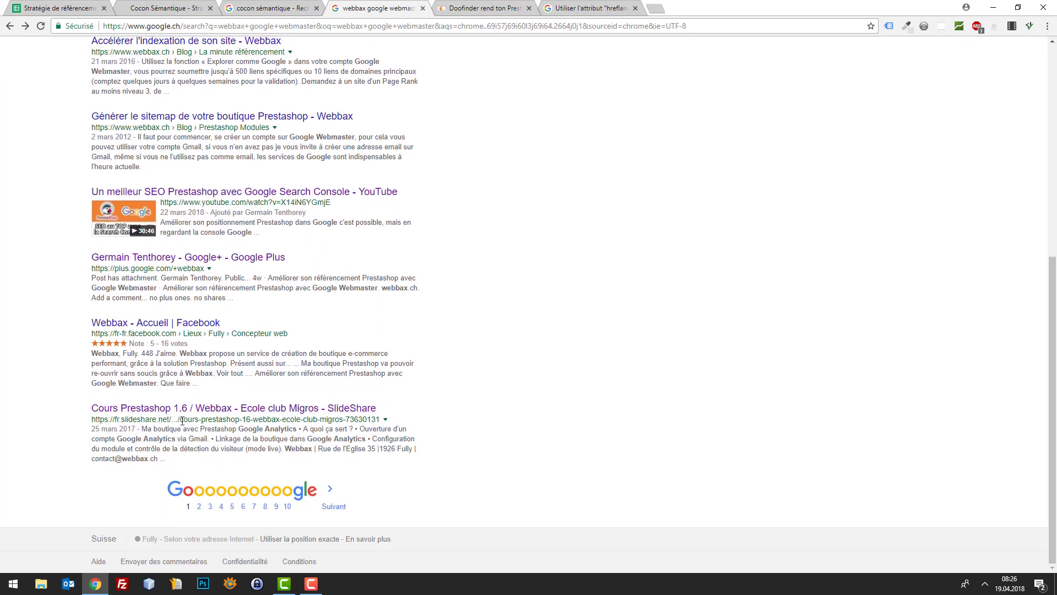
pyautogui.scroll(7, 323, 325)
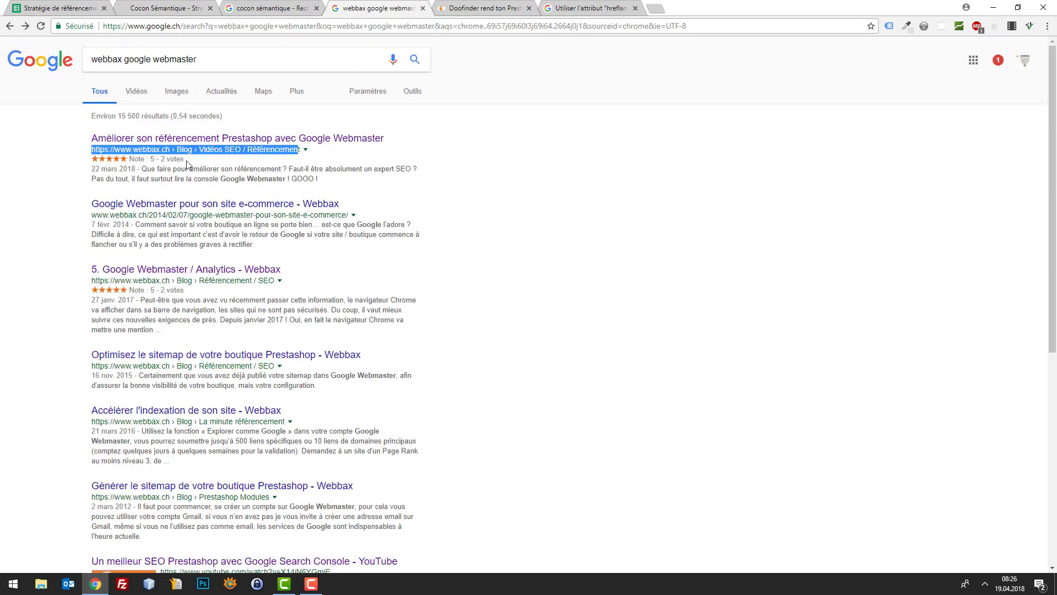
pyautogui.click(46, 7)
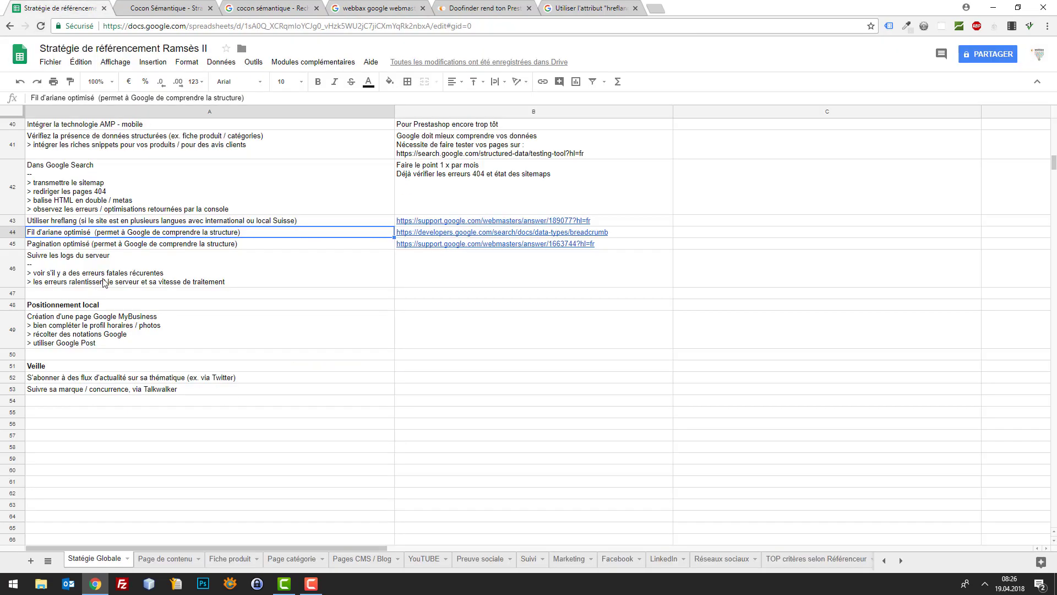
# Review the pagination item in row 45, the server log item in row 46 and the Google MyBusiness item in row 49.
pyautogui.click(160, 247)
pyautogui.click(129, 259)
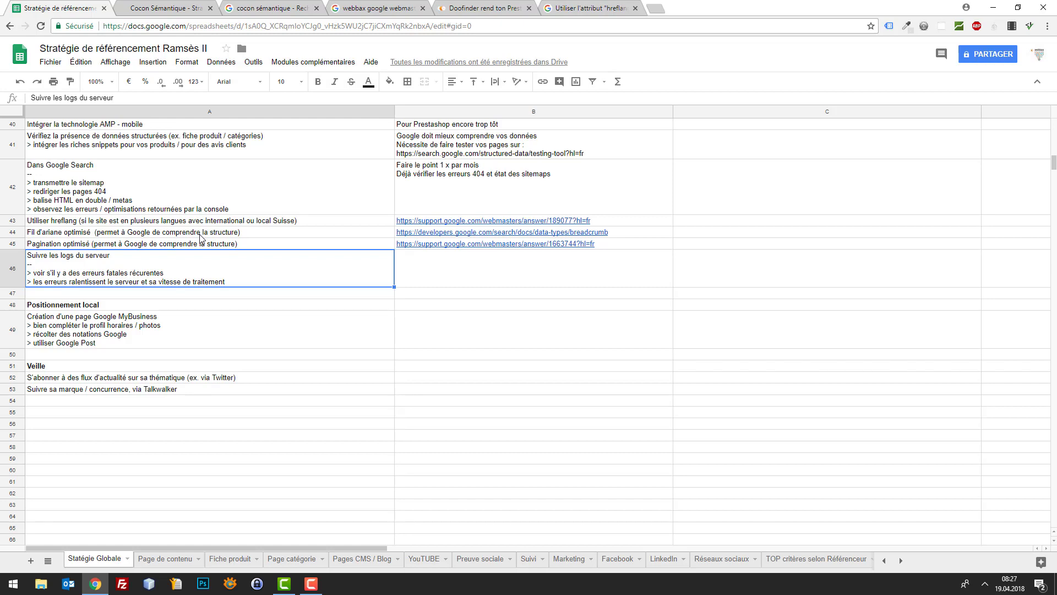
pyautogui.press('Down')
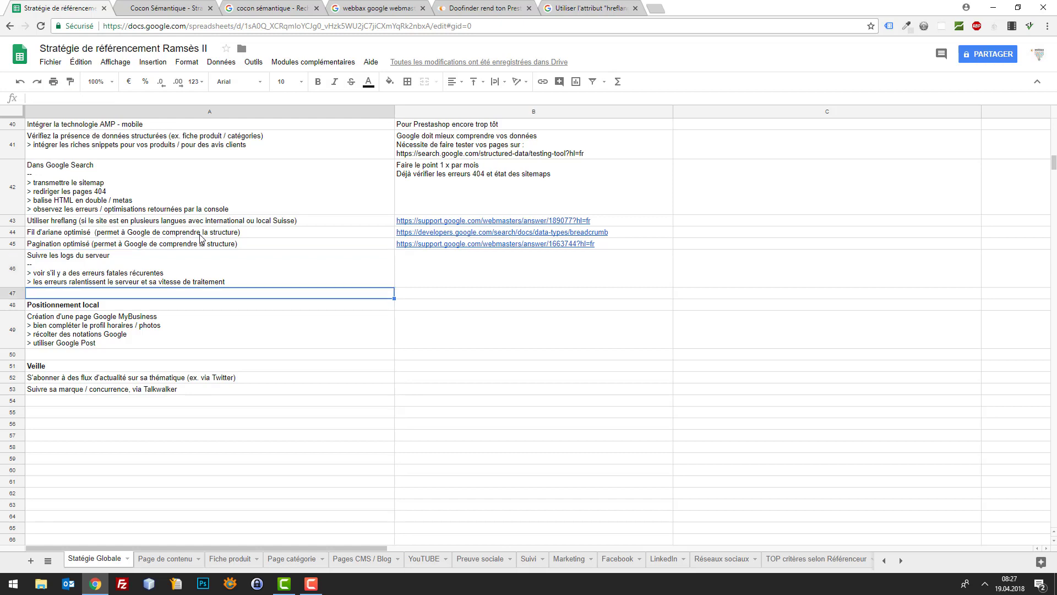
pyautogui.press('Down')
pyautogui.press('Down')
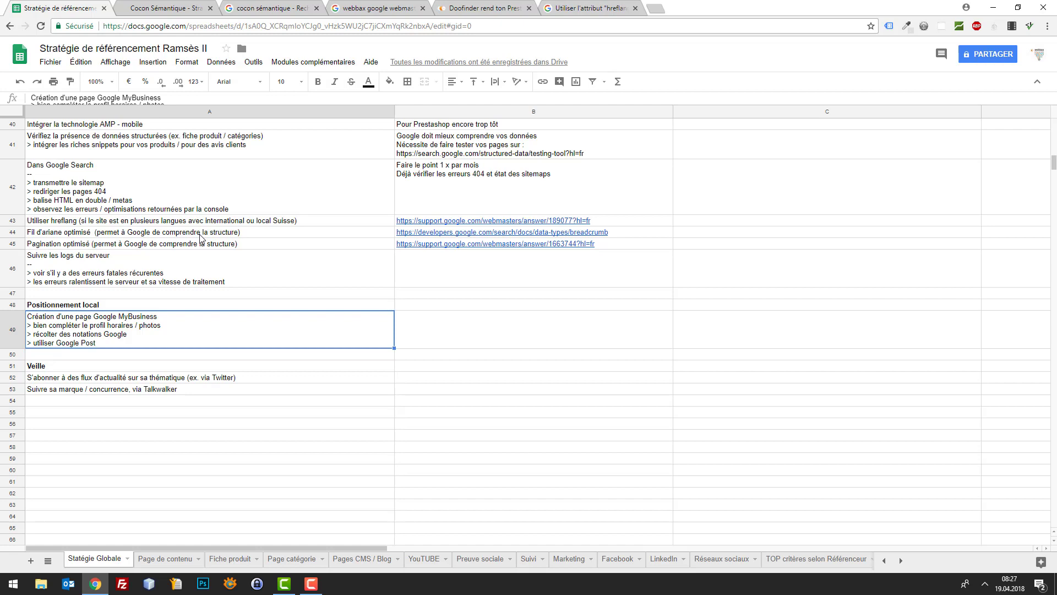
# Search Google for "webbax note google" in a new tab and open the Webbax article "Récolter des étoiles Google ? Fallait y penser !".
pyautogui.hotkey('ctrl', 't')
pyautogui.write('webbax note')
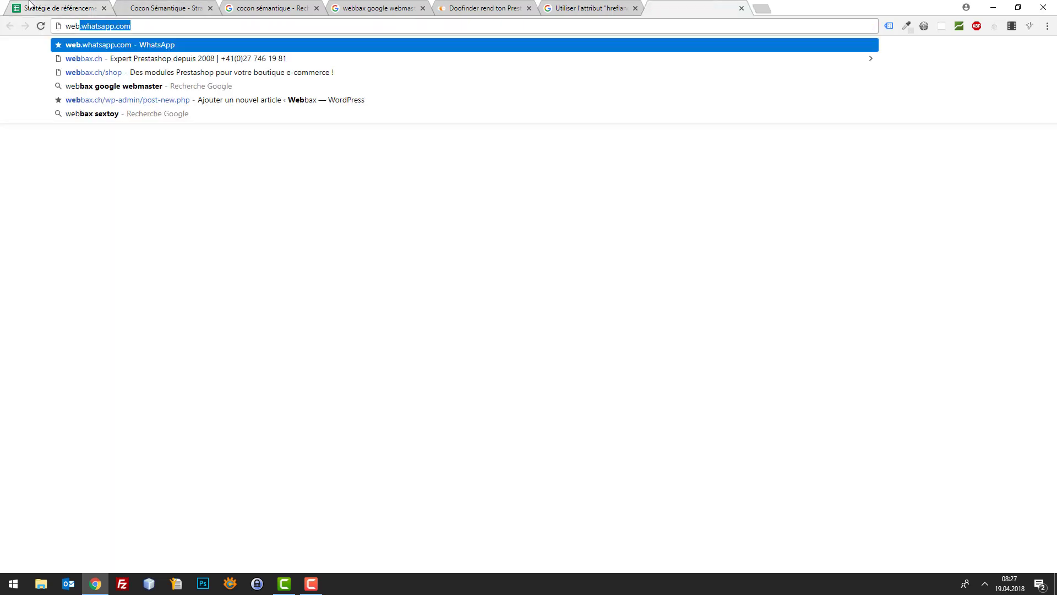
pyautogui.write('le')
pyautogui.press('Return')
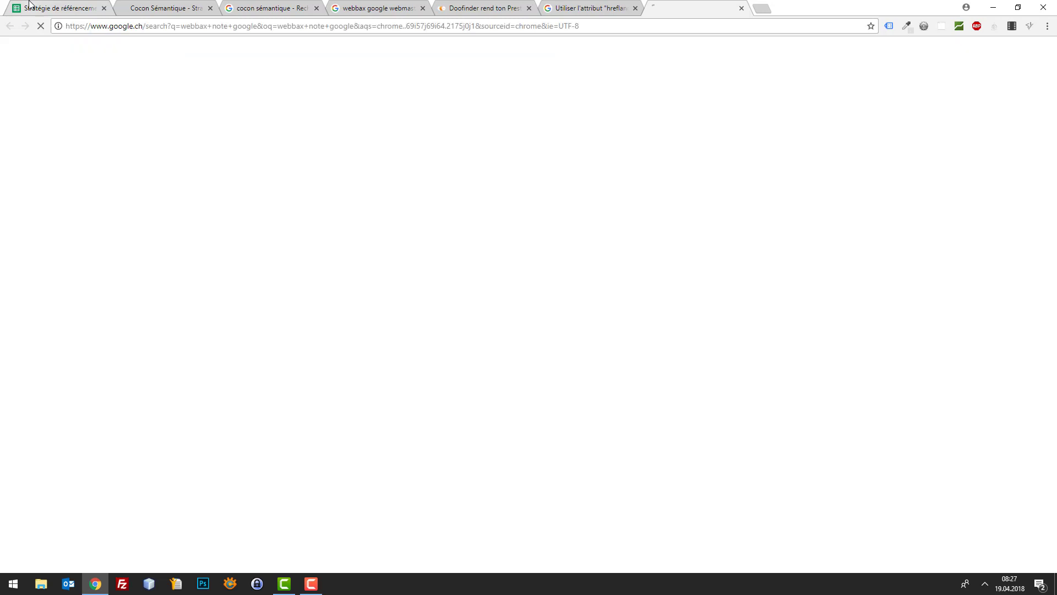
pyautogui.click(219, 140)
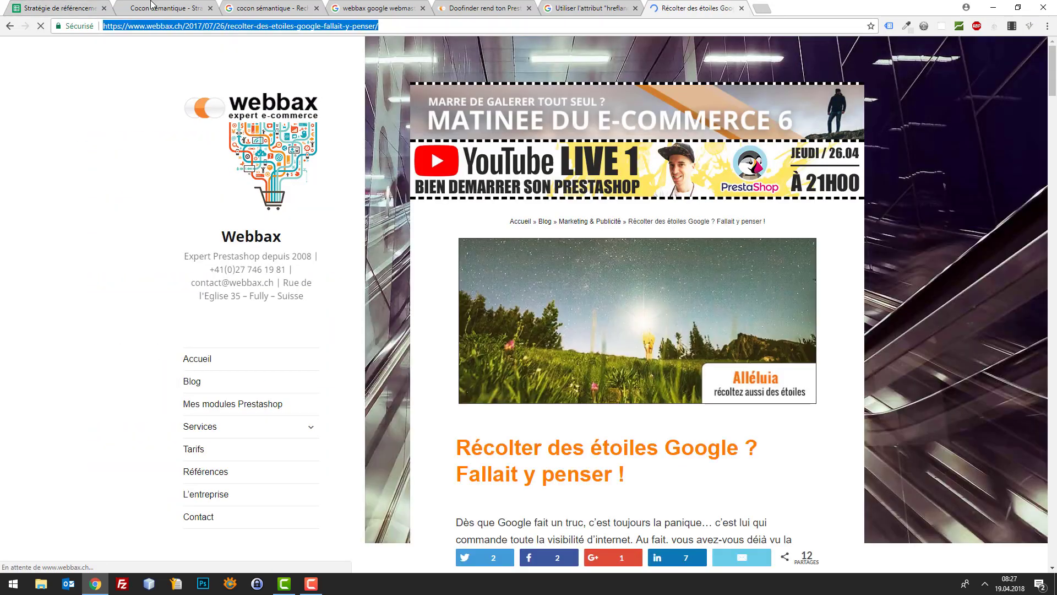
pyautogui.click(60, 8)
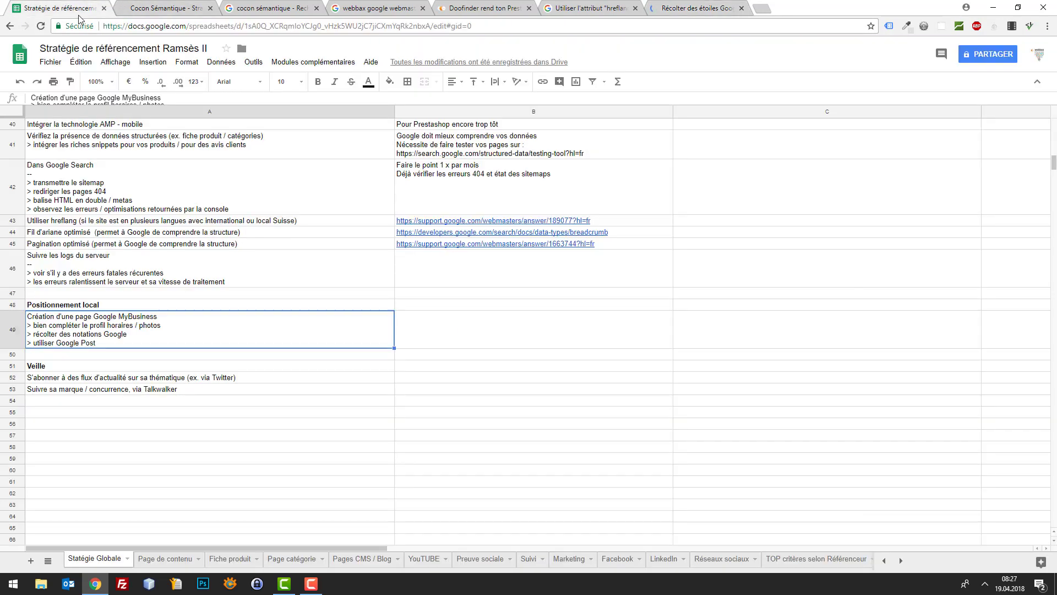
pyautogui.doubleClick(459, 338)
pyautogui.write('https://www.webbax.ch/2017/07/26/recolter-des-etoiles-google-fallait-y-penser/')
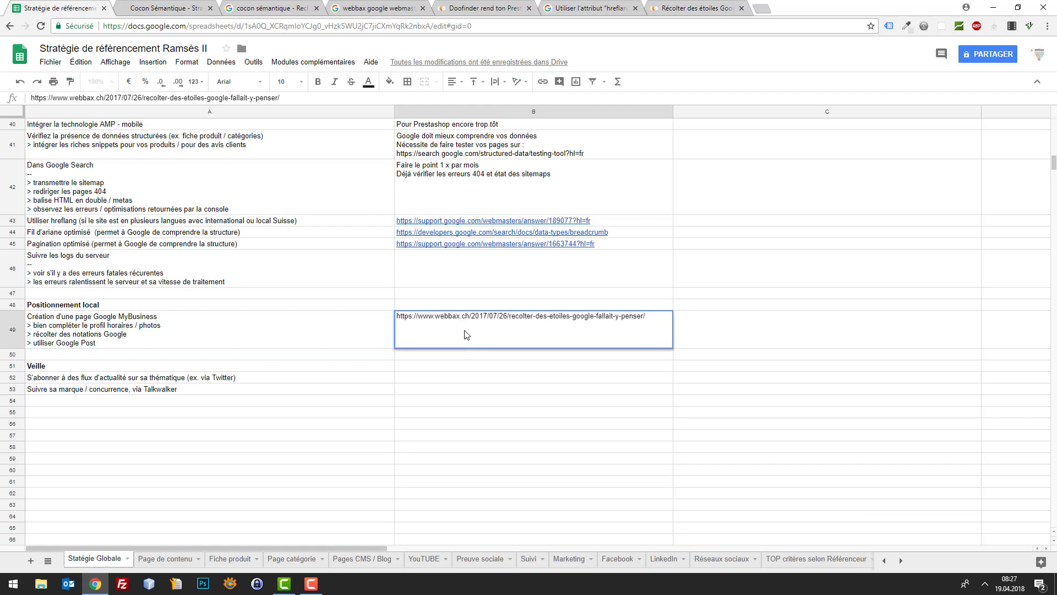
pyautogui.press('Return')
pyautogui.click(414, 344)
pyautogui.click(252, 336)
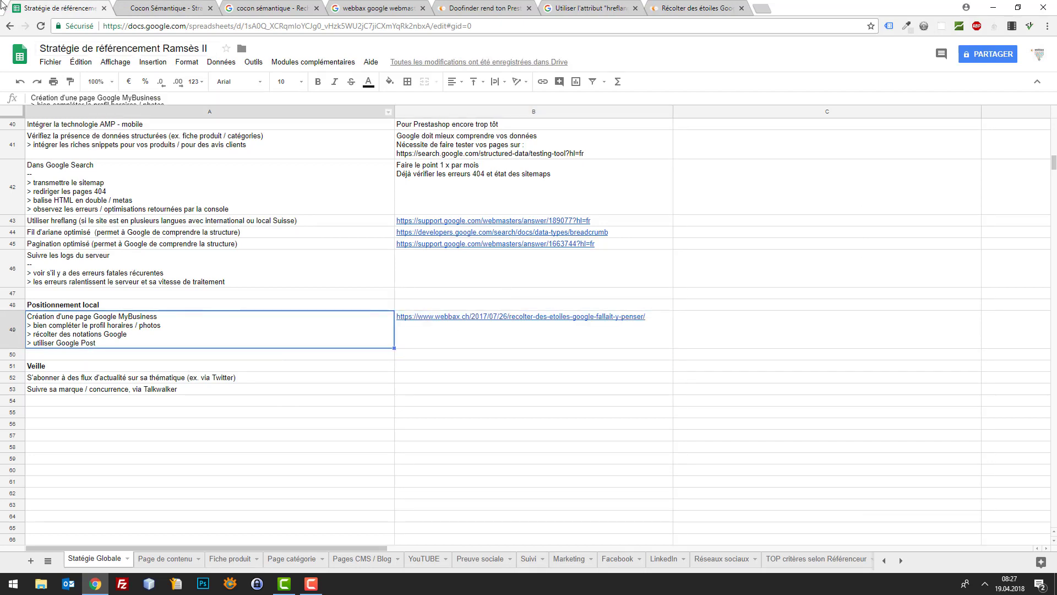
# Search Google for "webbax" to examine its business listing, close the results and return to the spreadsheet.
pyautogui.hotkey('ctrl', 't')
pyautogui.write('webbax')
pyautogui.press('Return')
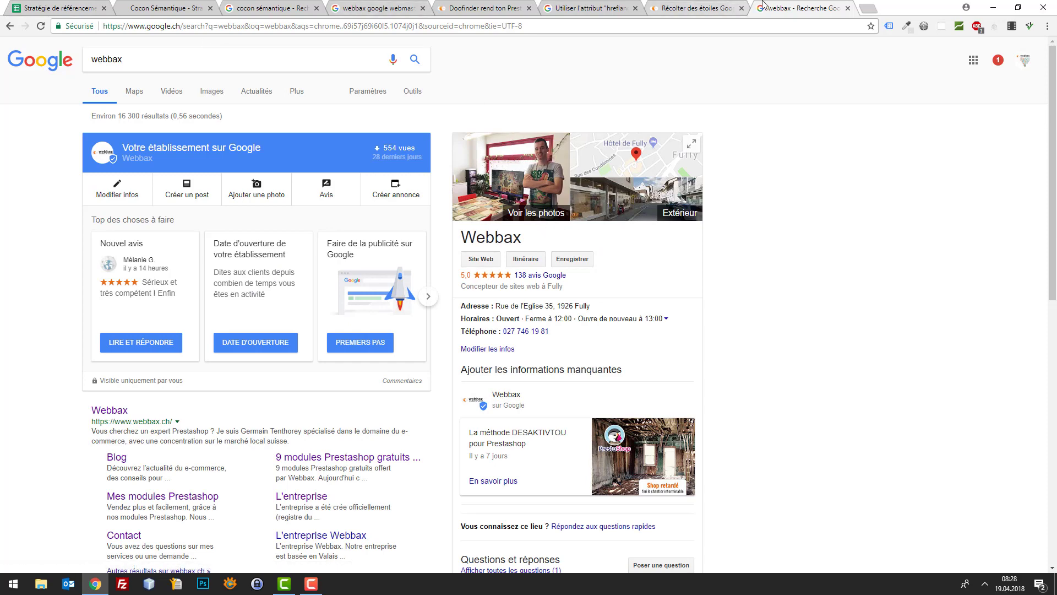
pyautogui.hotkey('ctrl', 'w')
pyautogui.click(64, 8)
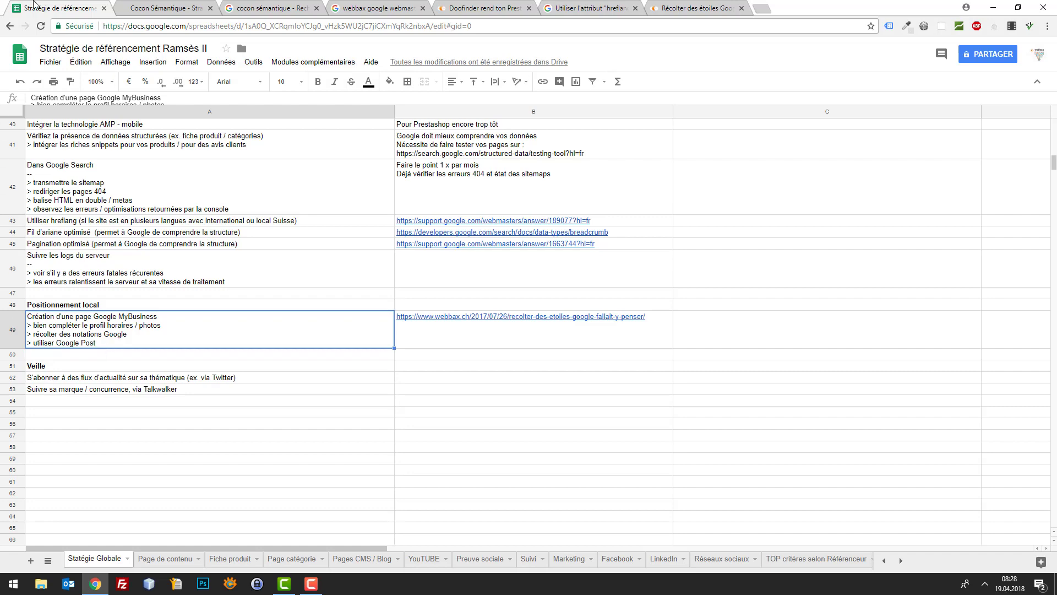
# Reopen the Google results for "webbax" and examine the listing's published post and customer review ratings.
pyautogui.hotkey('ctrl', 't')
pyautogui.write('webbba')
pyautogui.press('Return')
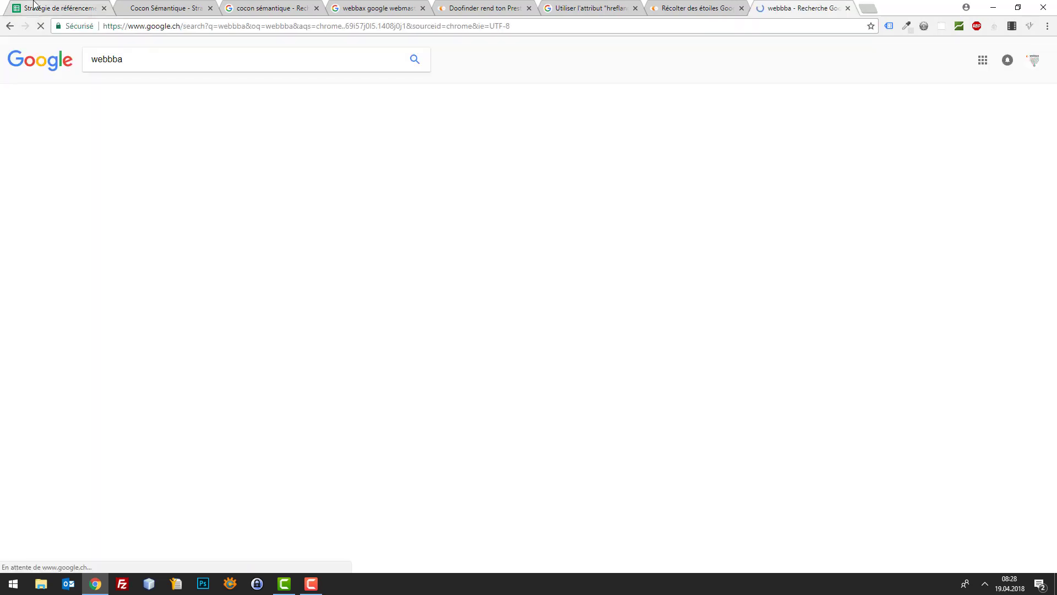
pyautogui.click(161, 64)
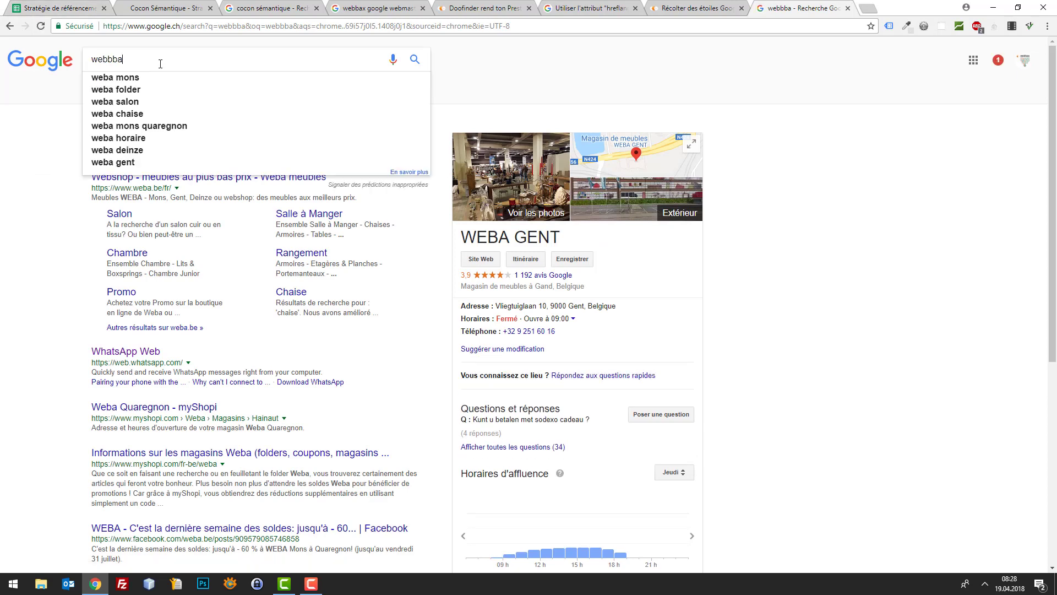
pyautogui.press('BackSpace')
pyautogui.press('BackSpace')
pyautogui.write('ax')
pyautogui.press('Return')
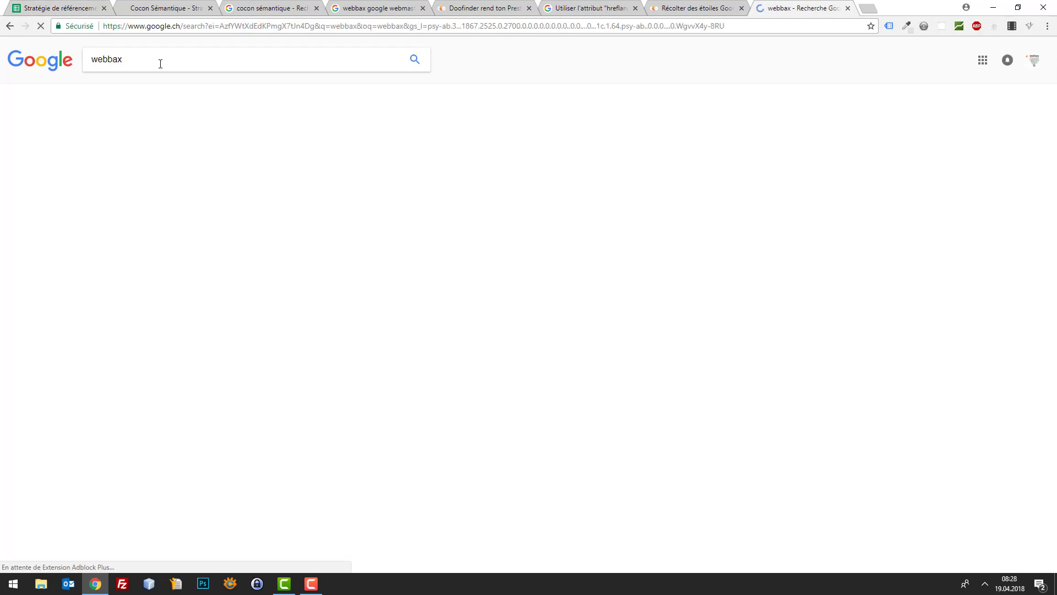
pyautogui.scroll(-2, 721, 385)
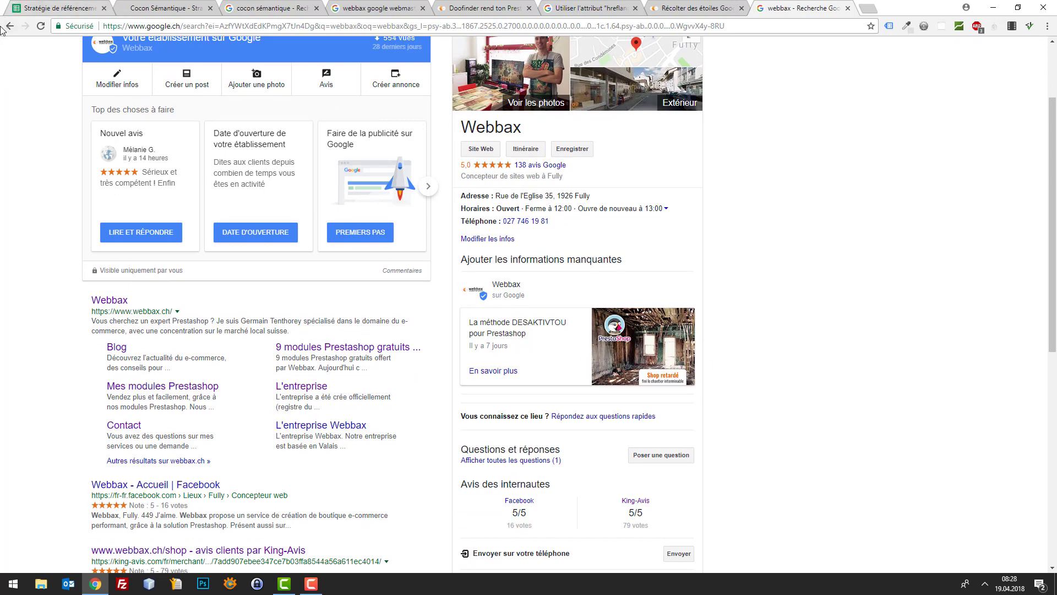
# Close all the search and article tabs, leaving only the strategy spreadsheet open.
pyautogui.click(33, 4)
pyautogui.click(793, 8)
pyautogui.hotkey('ctrl', 'w')
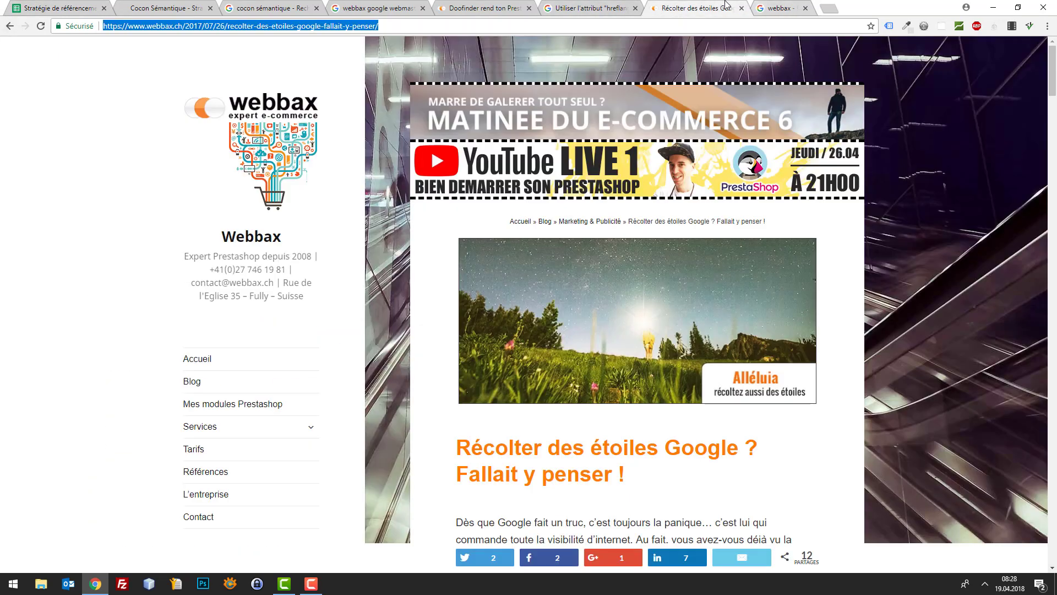
pyautogui.hotkey('ctrl', 'w')
pyautogui.hotkey('ctrl', 'w')
pyautogui.hotkey('ctrl', 'w')
pyautogui.hotkey('ctrl', 'w')
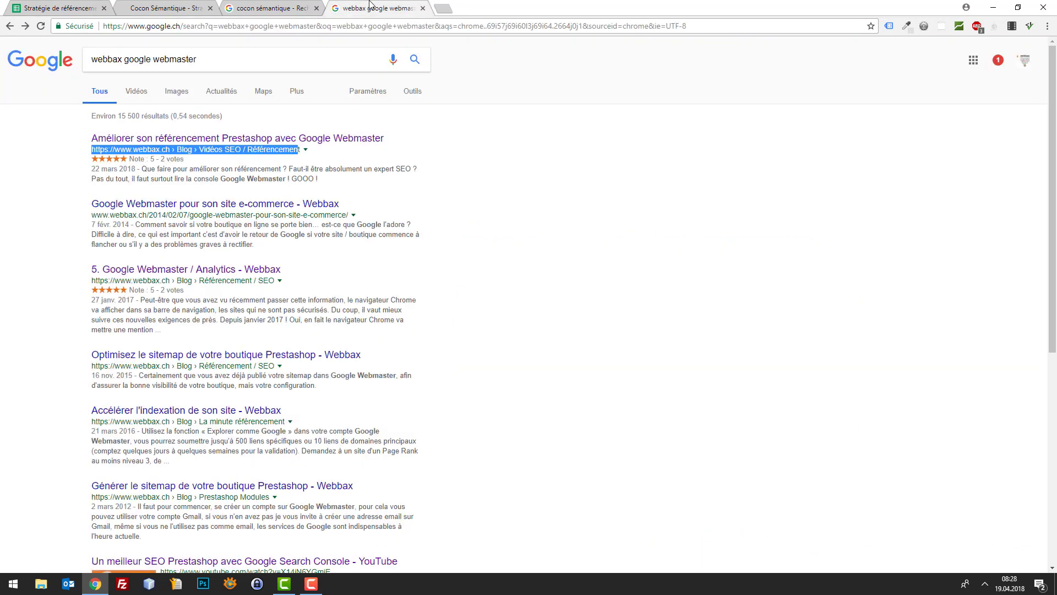
pyautogui.hotkey('ctrl', 'w')
pyautogui.hotkey('ctrl', 'w')
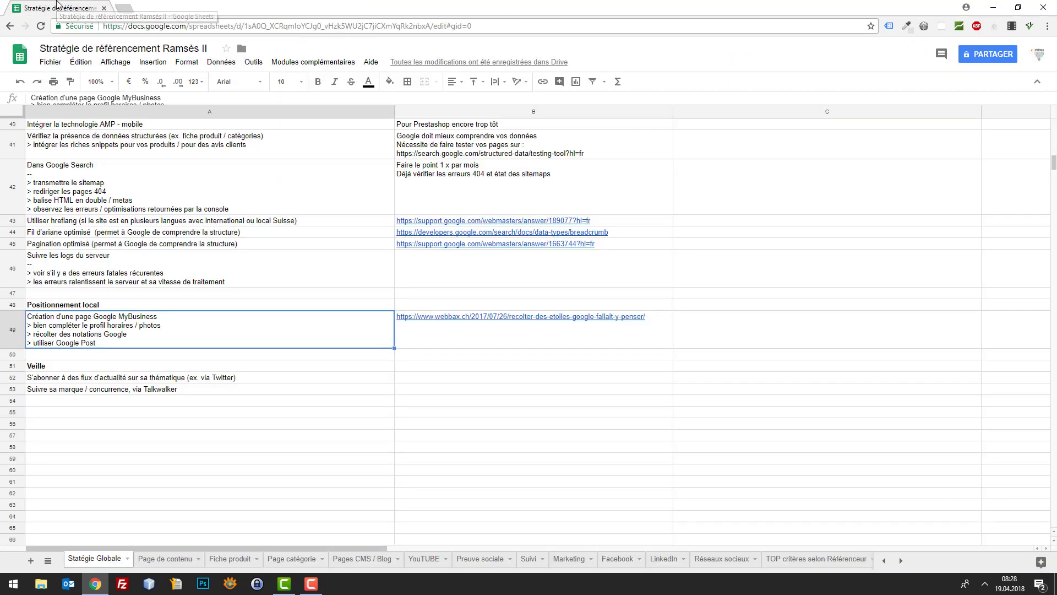
# Review the Veille items in rows 52 and 53 on Twitter news feeds and brand monitoring with Talkwalker.
pyautogui.click(424, 401)
pyautogui.click(196, 379)
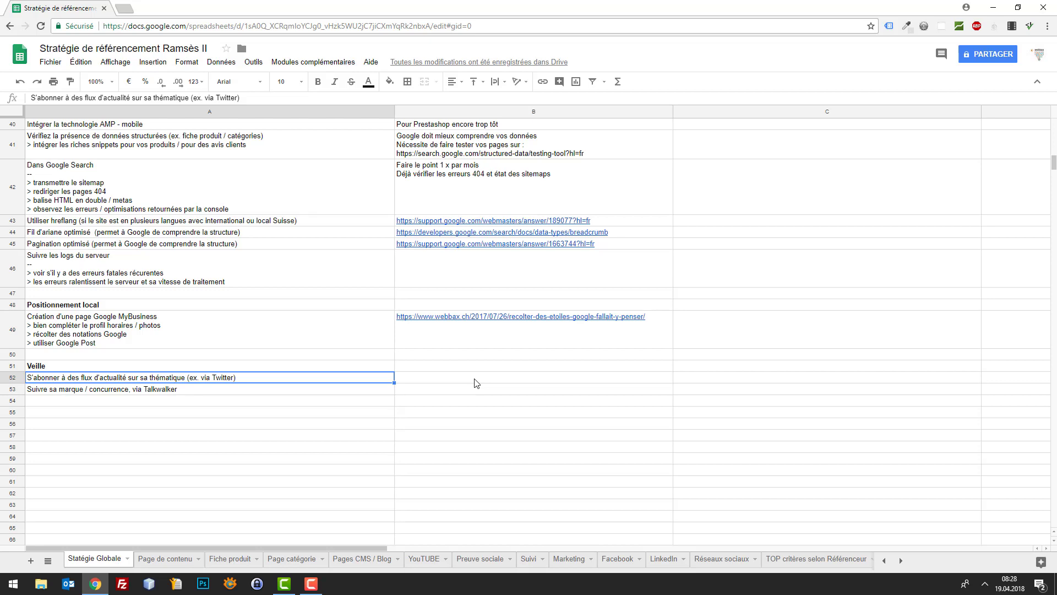
pyautogui.click(149, 391)
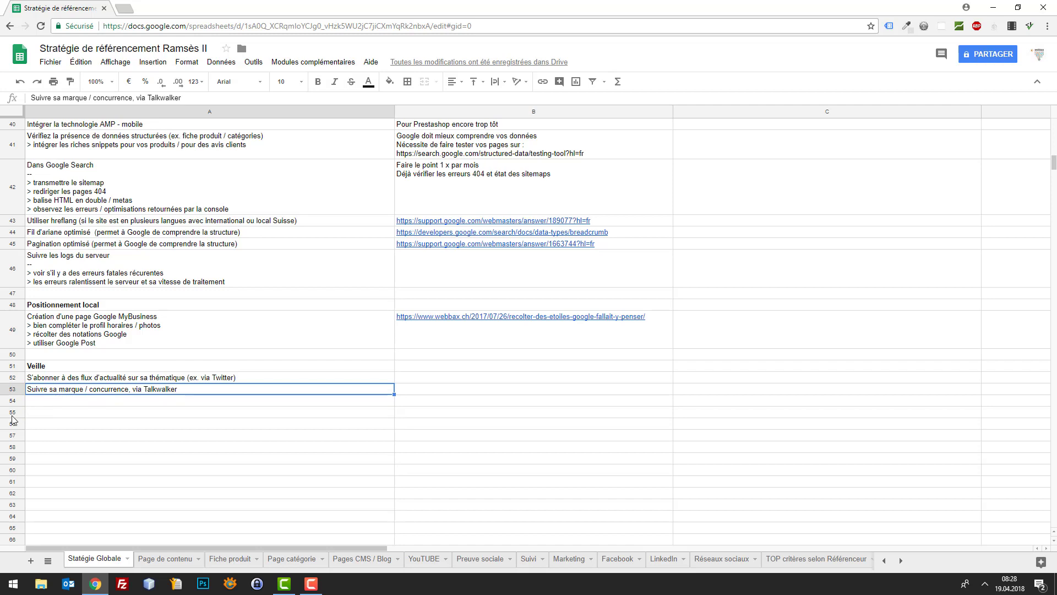
# Open the Page de contenu sheet and review the introduction and the rules in rows 4 and 5 on single-topic, unique content.
pyautogui.click(156, 561)
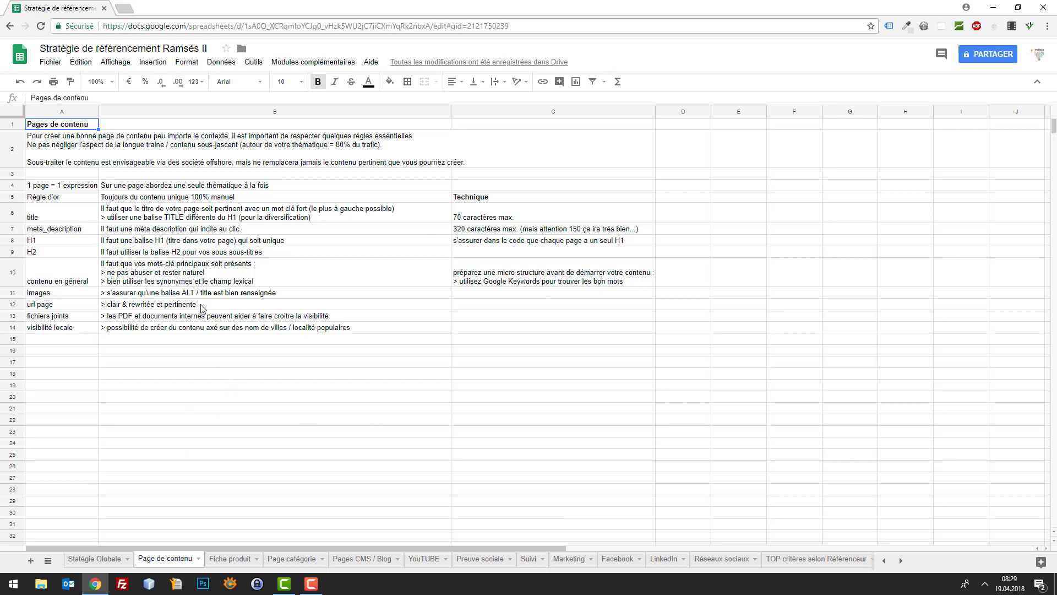
pyautogui.press('Down')
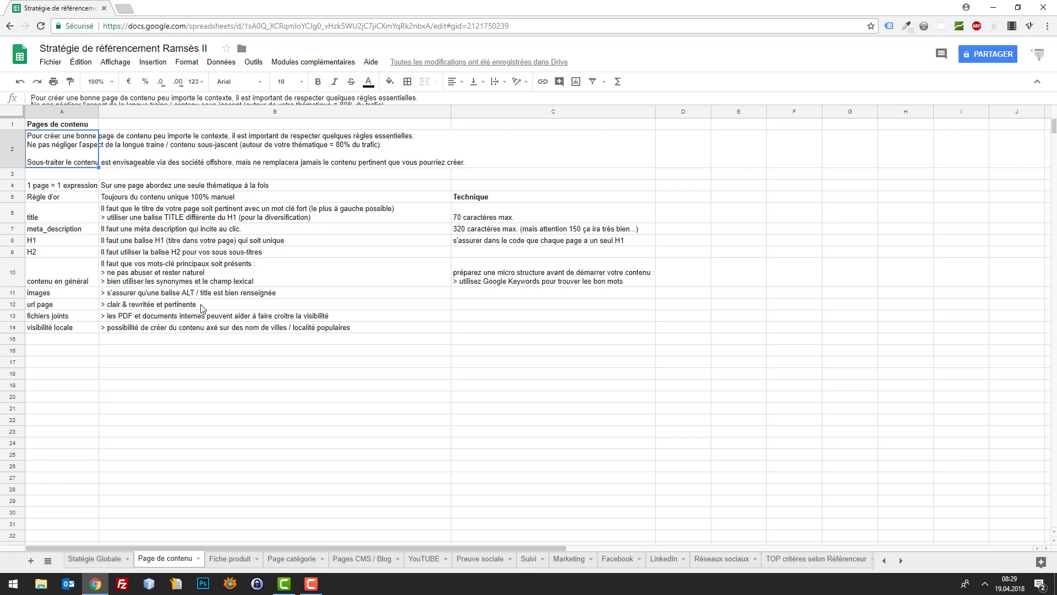
pyautogui.click(117, 158)
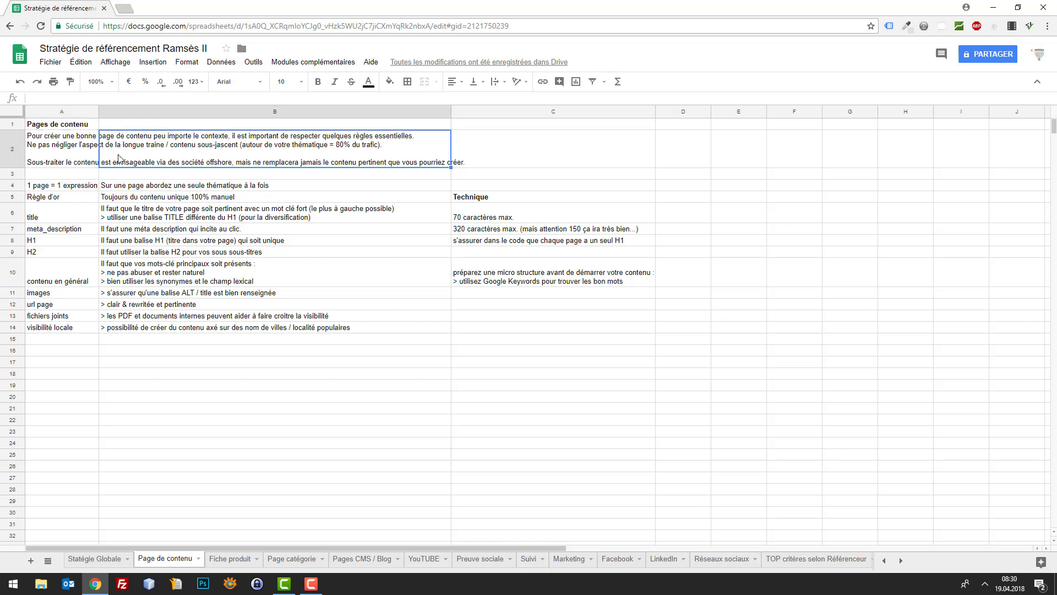
pyautogui.click(53, 157)
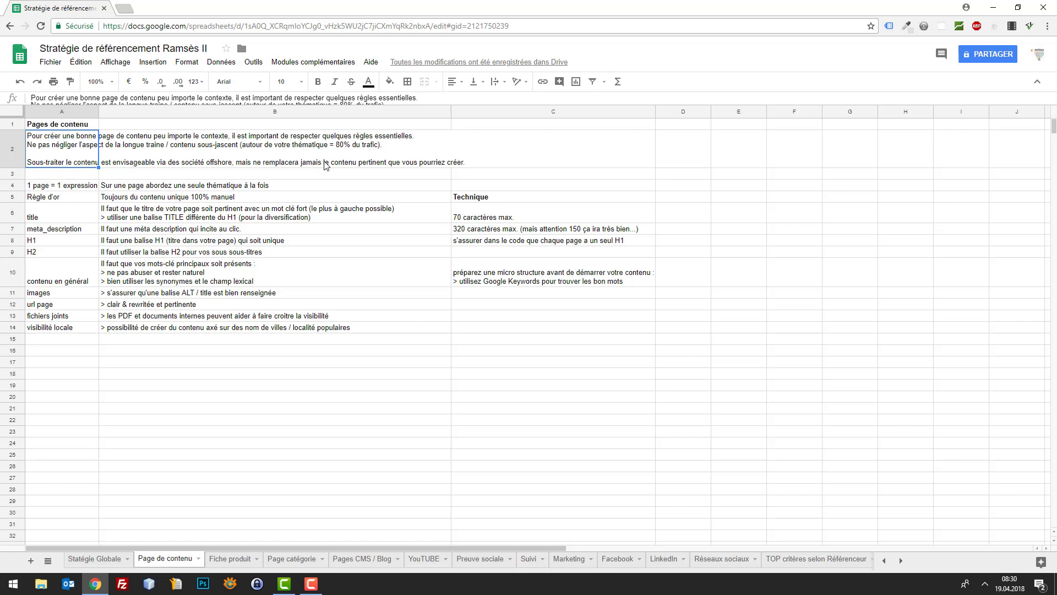
pyautogui.press('Down')
pyautogui.press('Down')
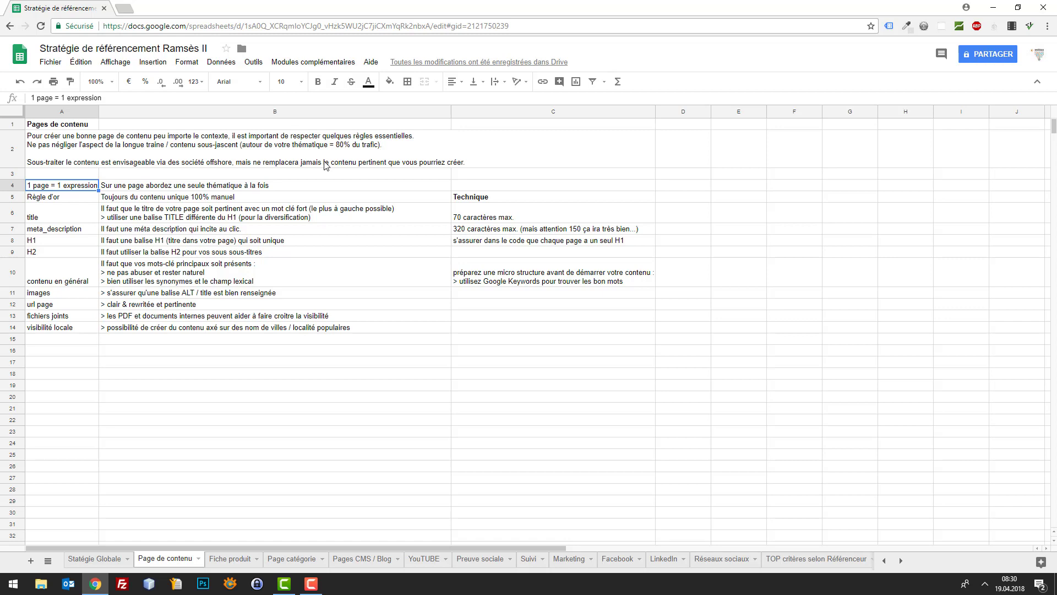
pyautogui.press('Down')
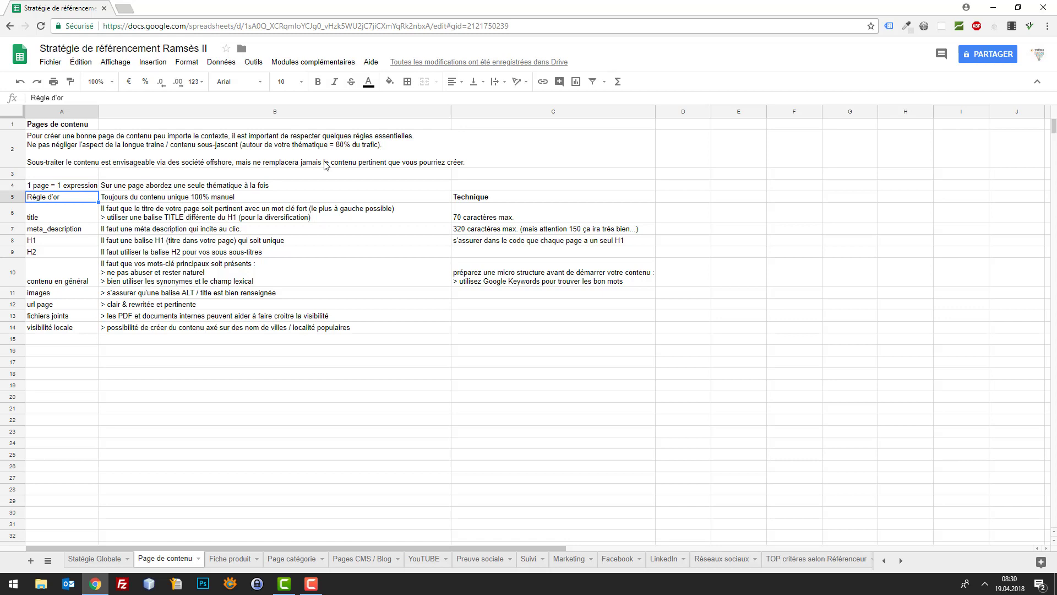
# Review the title, meta_description, H1 and H2 rules in rows 6 to 9 of the content page sheet.
pyautogui.press('Down')
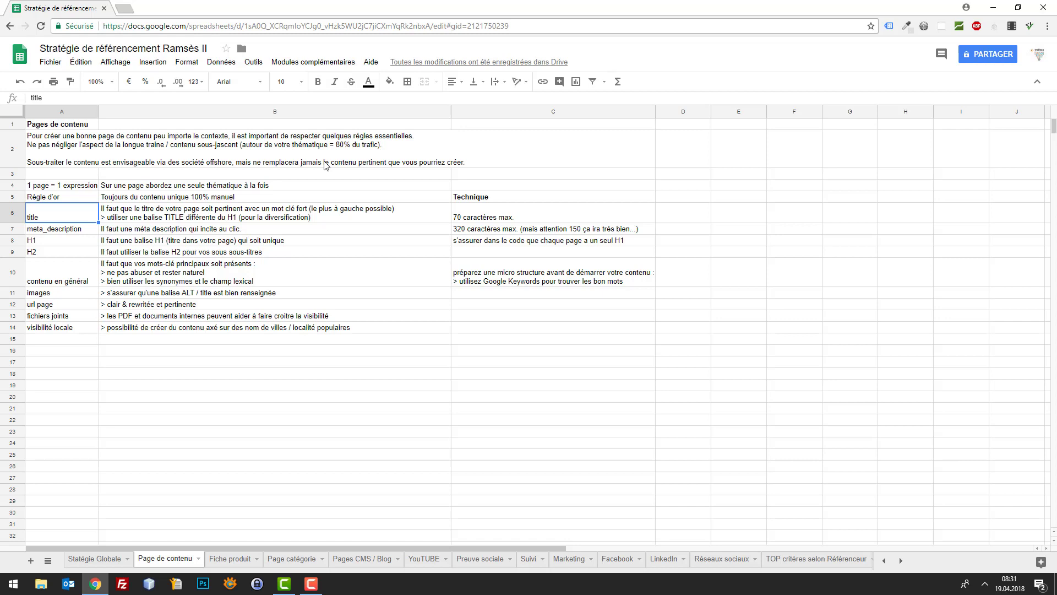
pyautogui.press('Down')
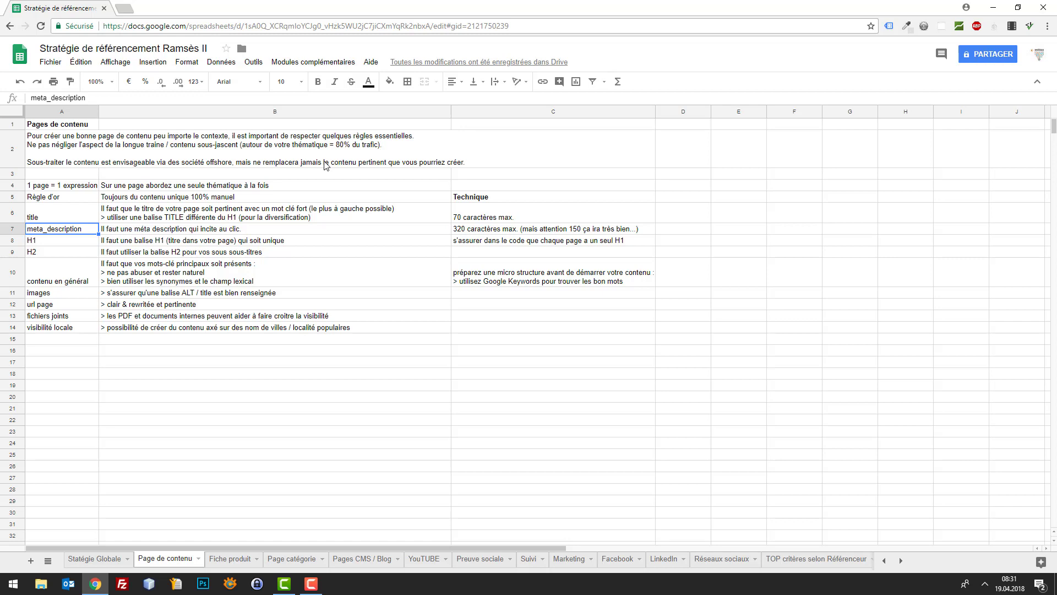
pyautogui.press('Down')
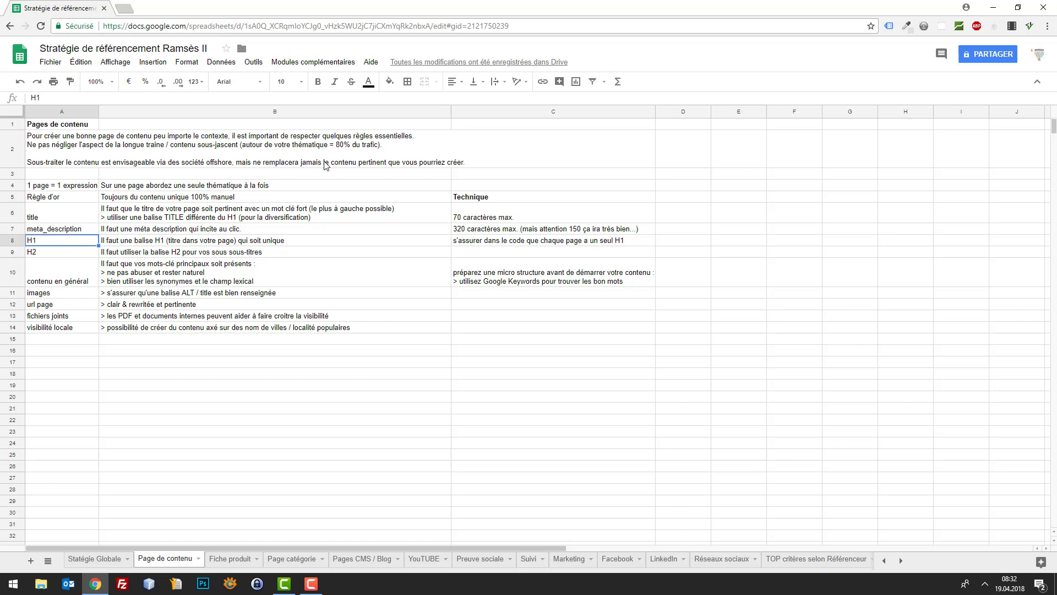
pyautogui.press('Down')
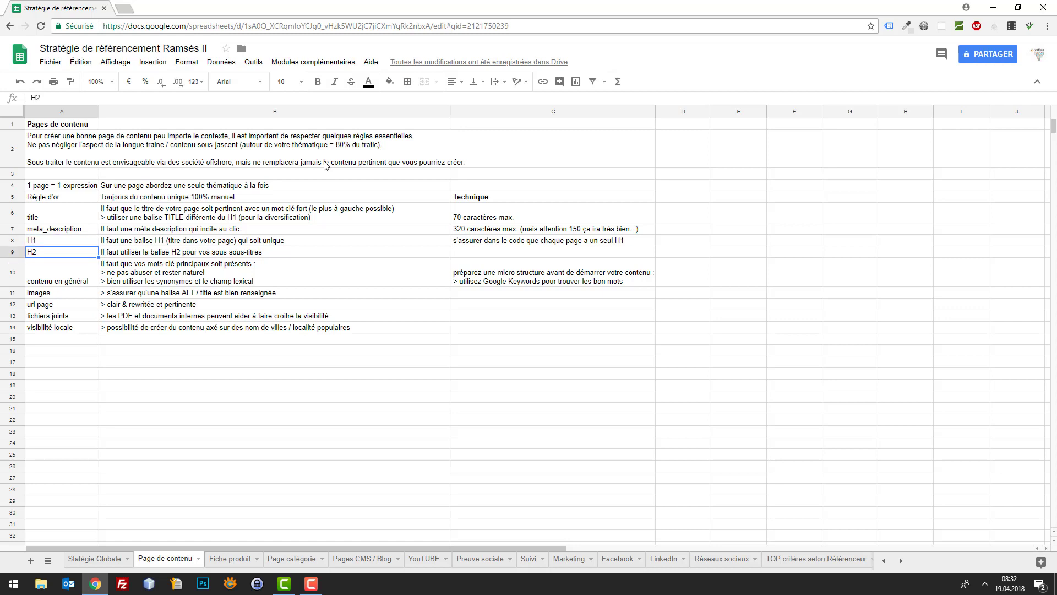
pyautogui.press('Right')
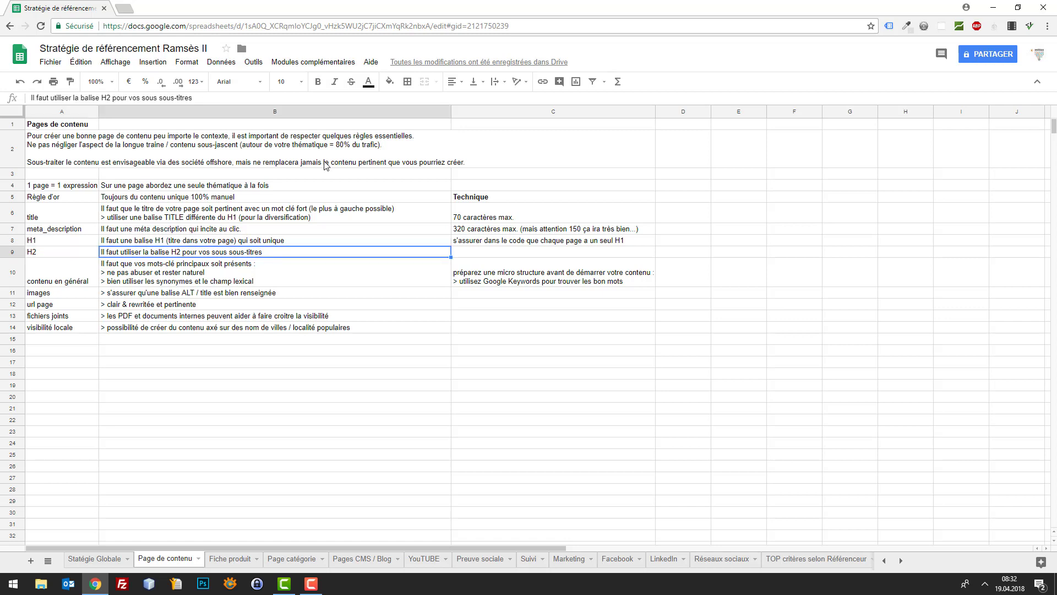
pyautogui.press('Left')
pyautogui.press('Right')
# Review the general content rule in row 10, including its keyword advice and technical note on preparing a micro structure.
pyautogui.press('Down')
pyautogui.press('Left')
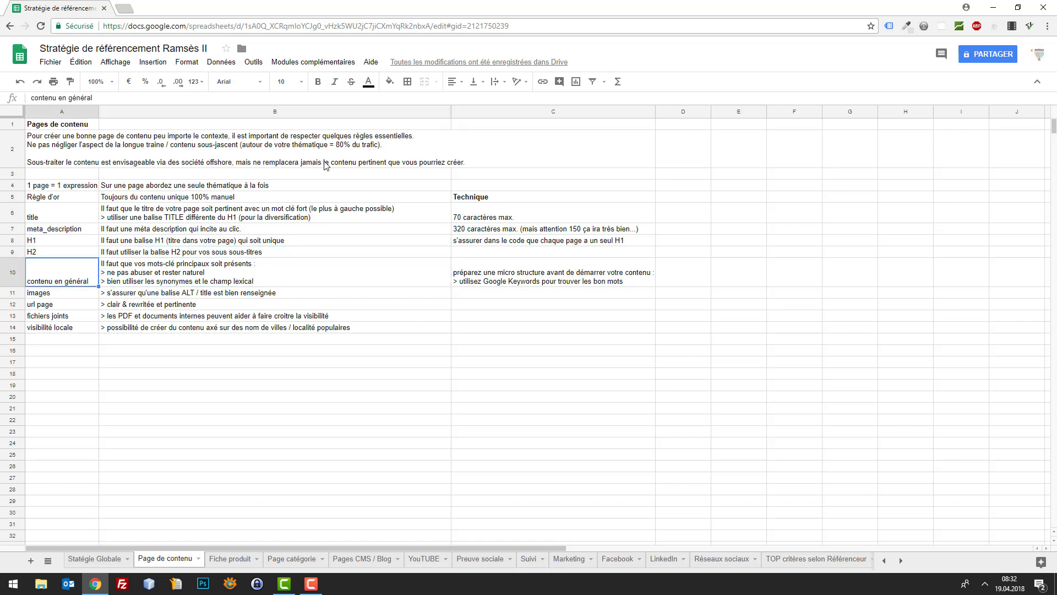
pyautogui.press('Right')
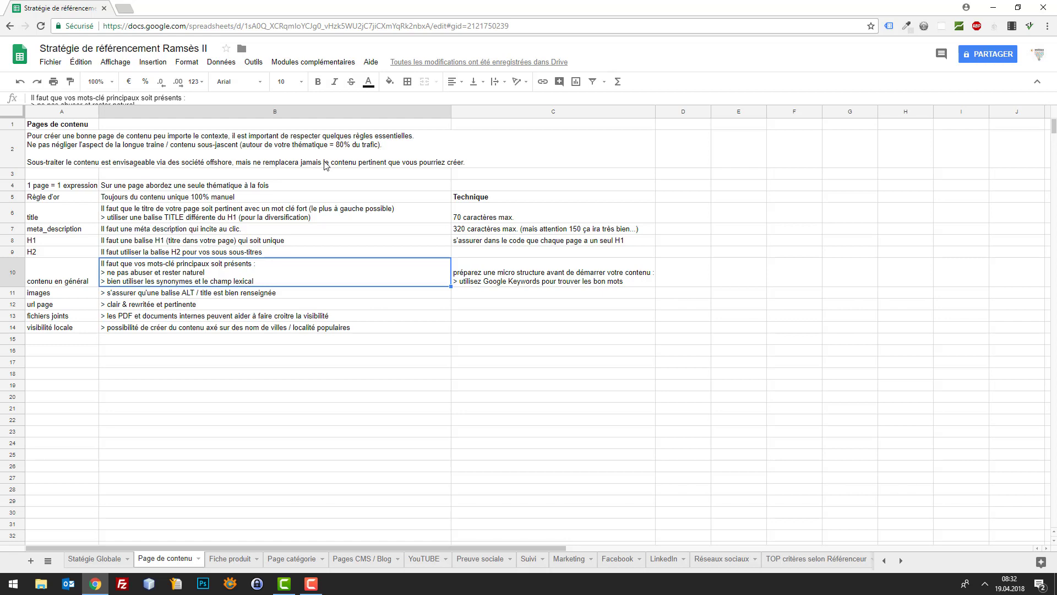
pyautogui.press('Right')
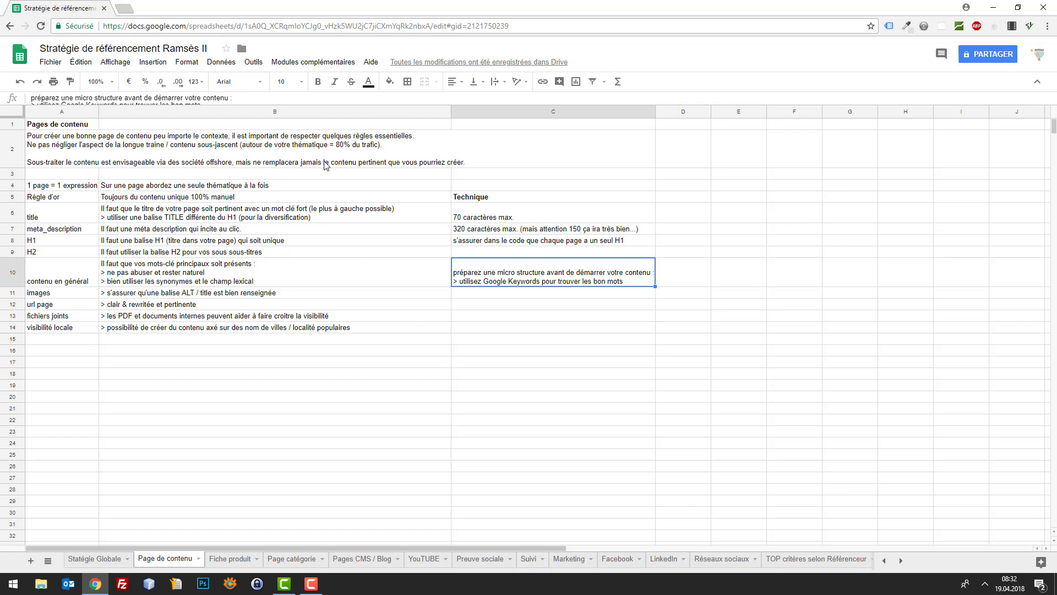
# Review the image ALT / title guideline in row 11 and the page URL guideline in row 12.
pyautogui.press('Down')
pyautogui.press('Left')
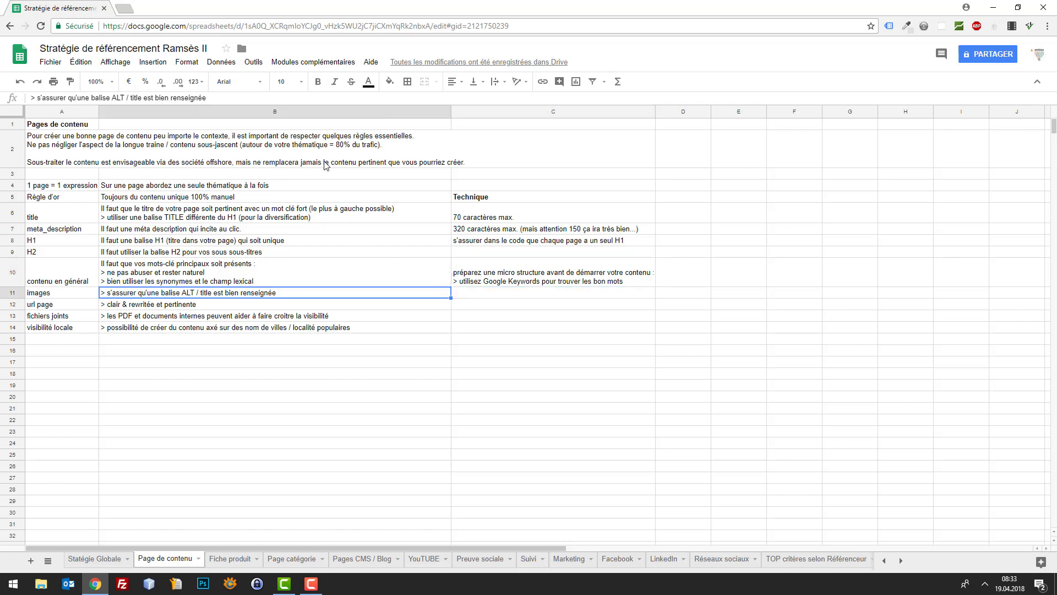
pyautogui.press('Down')
pyautogui.press('Up')
pyautogui.press('Down')
pyautogui.press('Up')
pyautogui.press('Down')
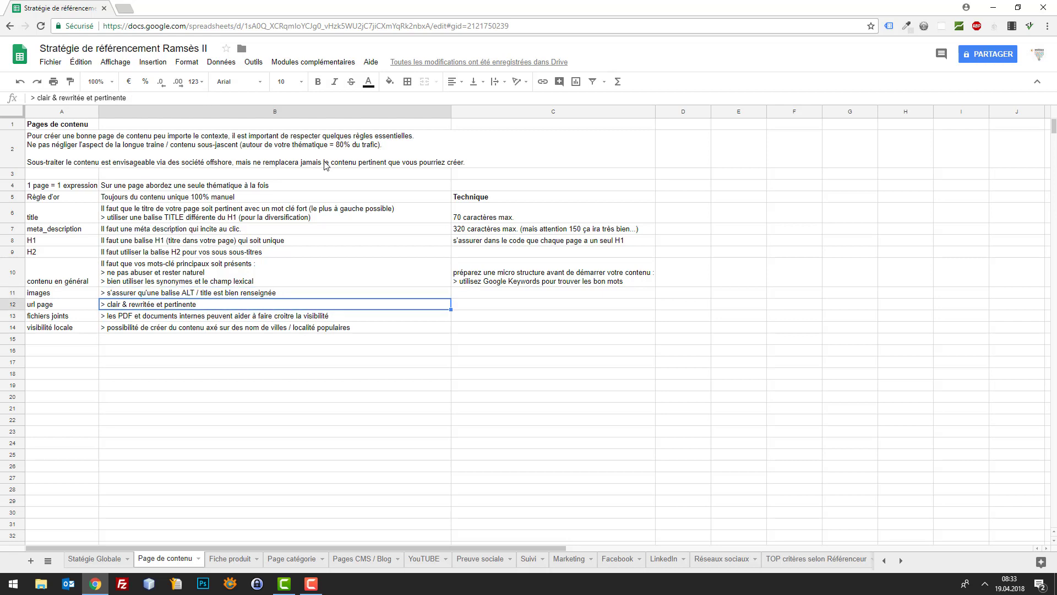
pyautogui.press('Up')
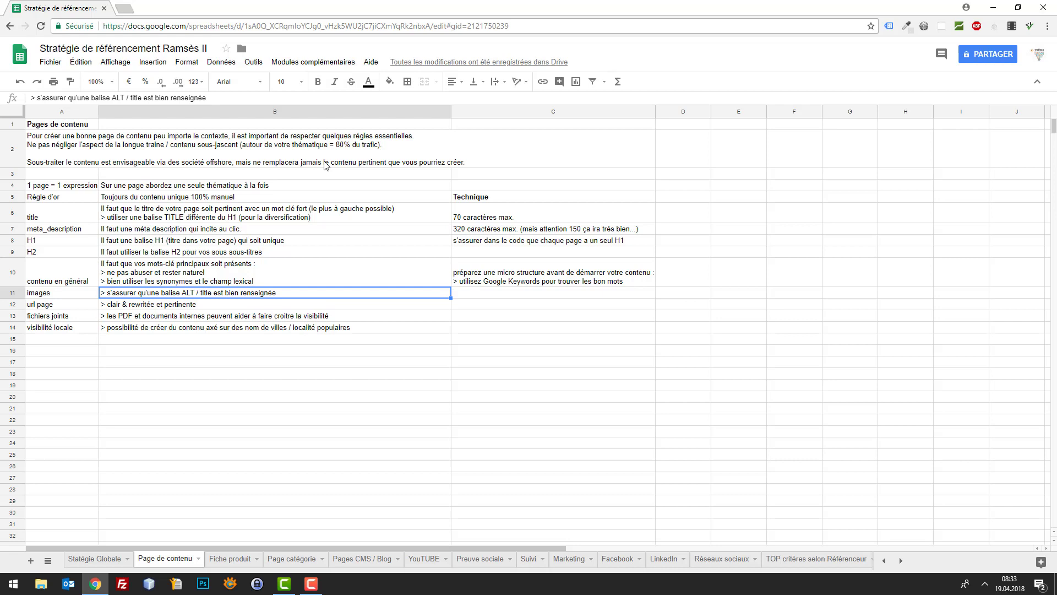
pyautogui.press('Down')
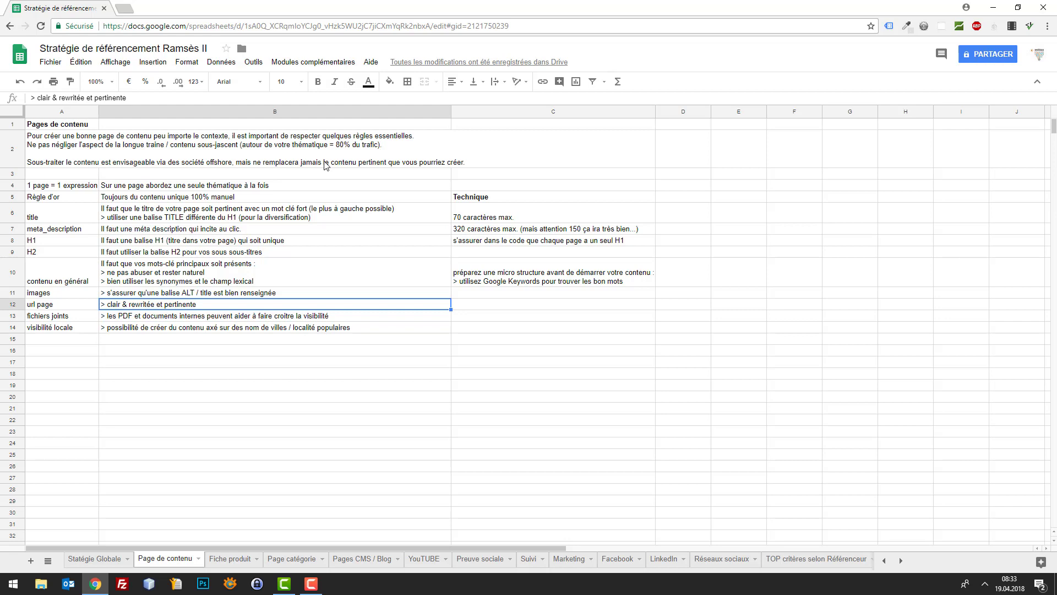
# Review the attached files and local visibility guidelines in rows 13 and 14.
pyautogui.press('Down')
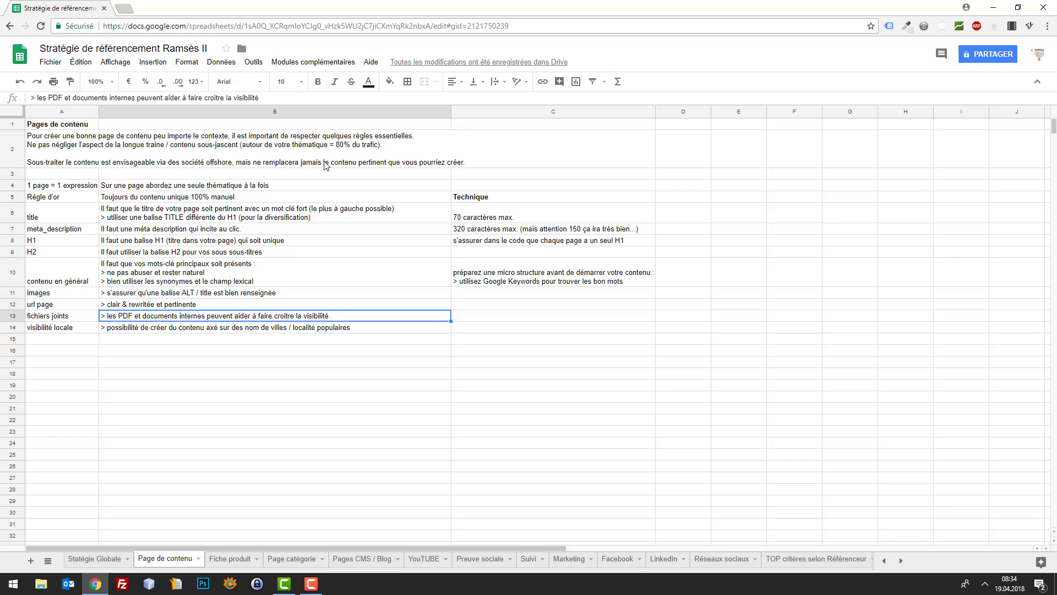
pyautogui.press('Down')
pyautogui.press('Up')
pyautogui.press('Down')
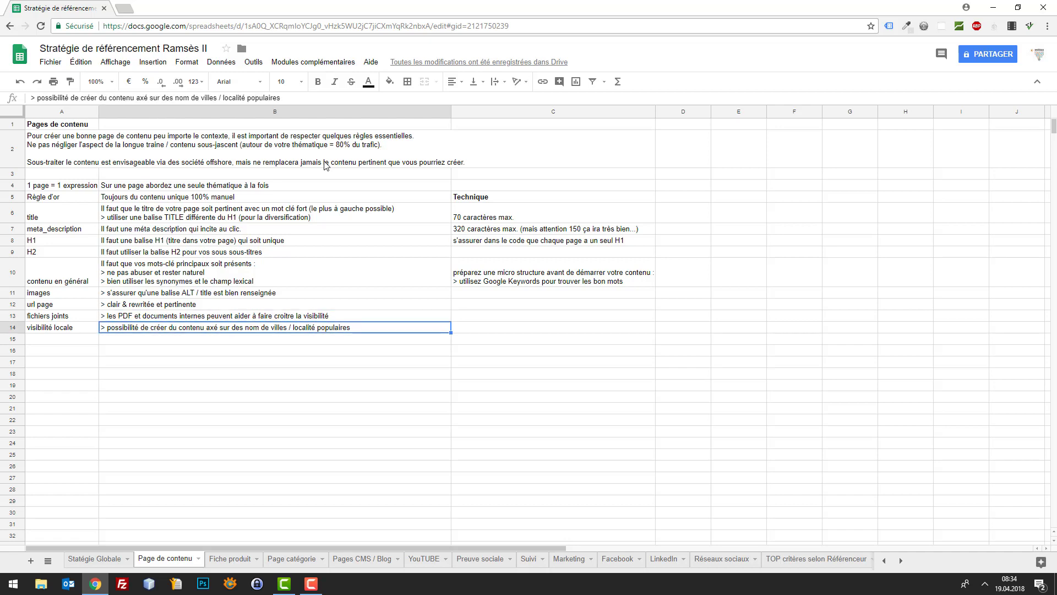
pyautogui.press('Left')
pyautogui.press('Right')
# Open the Fiche produit sheet and review the items in rows 2 and 3 on unique product URLs and translations.
pyautogui.click(236, 559)
pyautogui.click(221, 313)
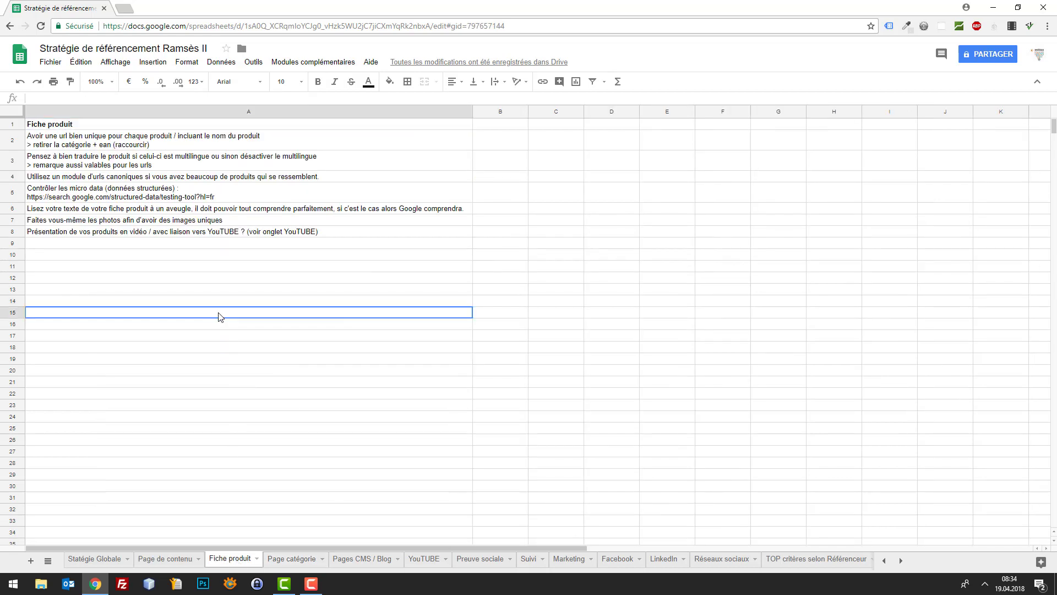
pyautogui.press('Down')
pyautogui.press('Up')
pyautogui.press('Up')
pyautogui.press('Up')
pyautogui.press('Up')
pyautogui.press('Up')
pyautogui.press('Up')
pyautogui.press('Up')
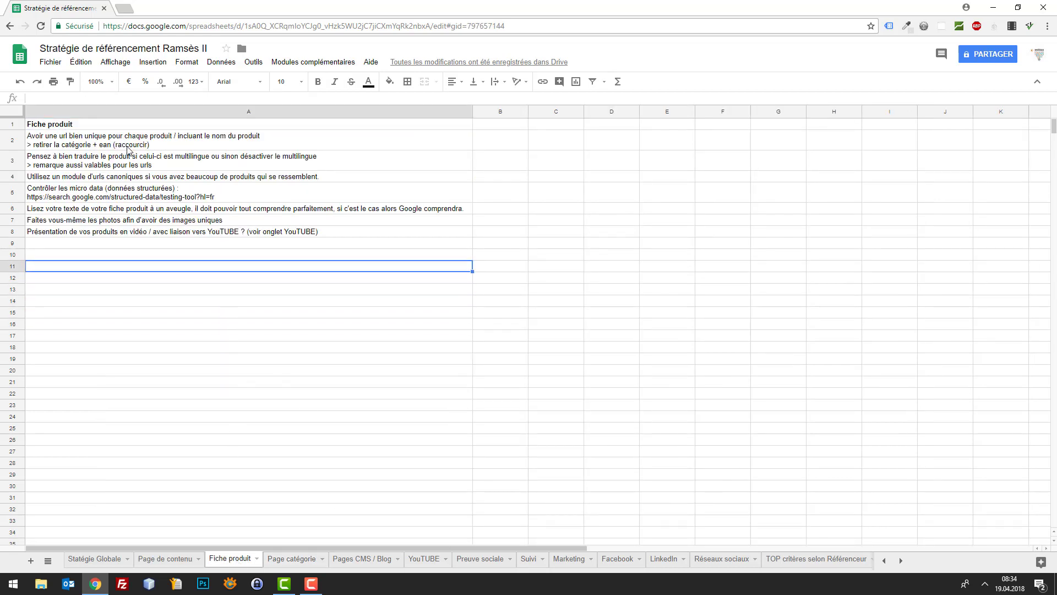
pyautogui.press('Up')
pyautogui.press('Up')
pyautogui.press('Up')
pyautogui.press('Up')
pyautogui.press('Up')
pyautogui.press('Up')
pyautogui.press('Up')
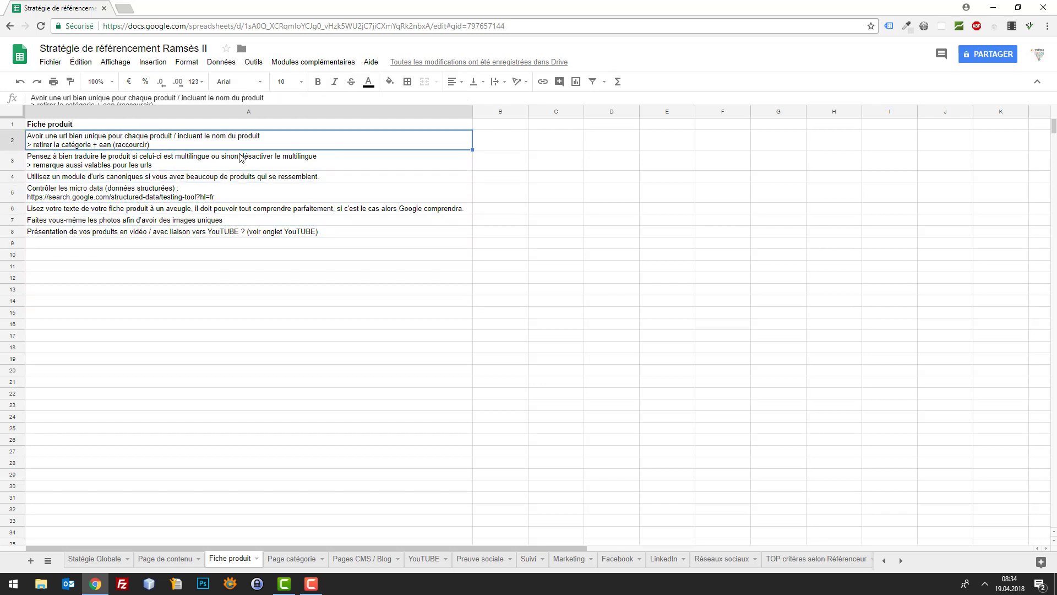
pyautogui.press('Down')
pyautogui.press('Down')
pyautogui.press('Up')
pyautogui.press('Down')
pyautogui.press('Up')
# Search Google for "webbax urls" in a new tab and examine the Webbax article on optimising Prestashop product page URLs.
pyautogui.click(125, 8)
pyautogui.write('webbax se')
pyautogui.press('BackSpace')
pyautogui.press('BackSpace')
pyautogui.press('BackSpace')
pyautogui.press('BackSpace')
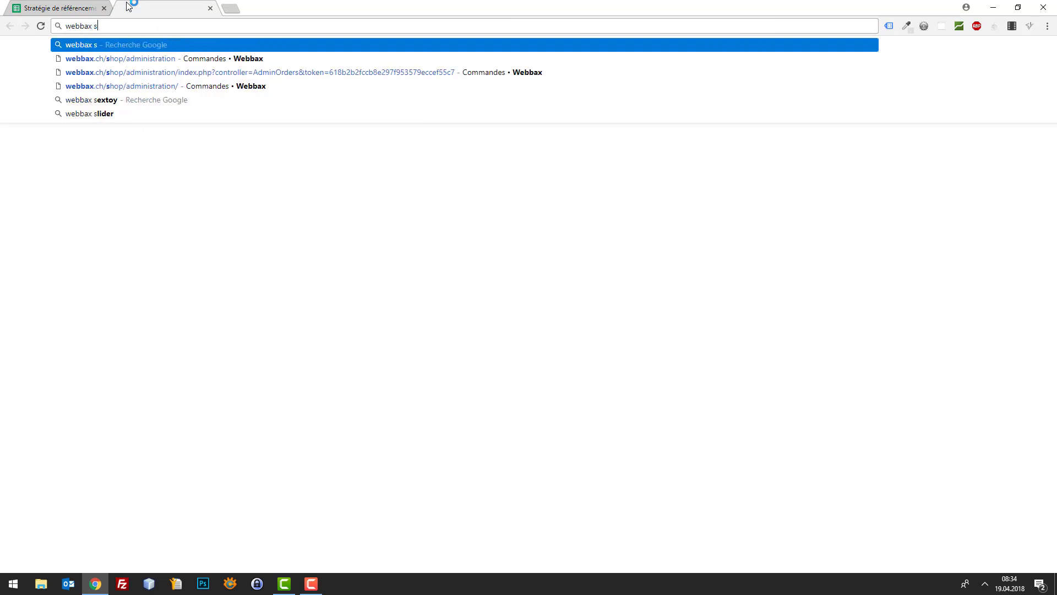
pyautogui.write('urls')
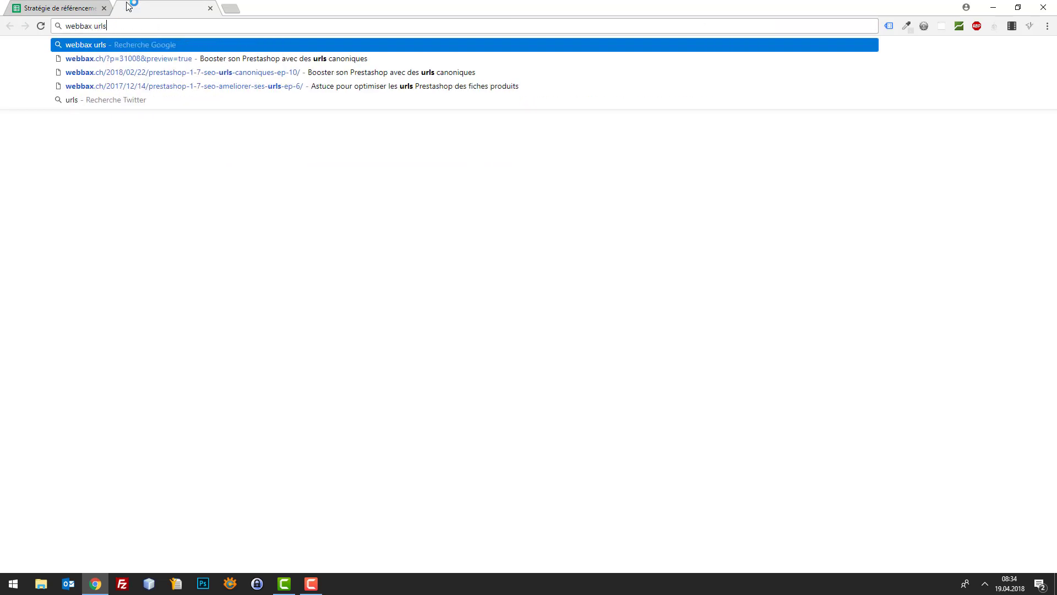
pyautogui.press('Return')
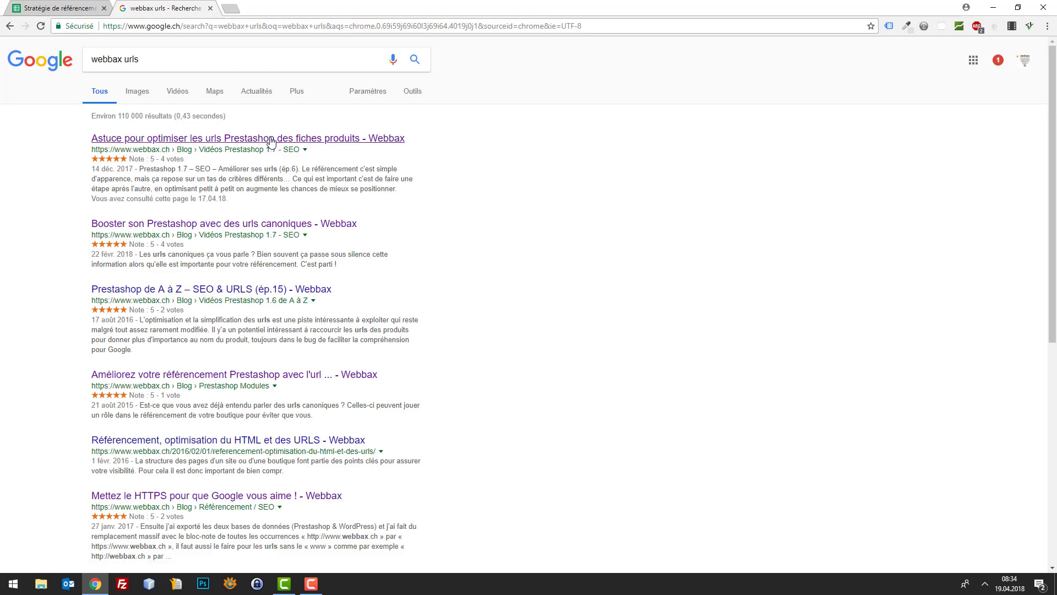
pyautogui.moveTo(273, 138); pyautogui.dragTo(276, 136)
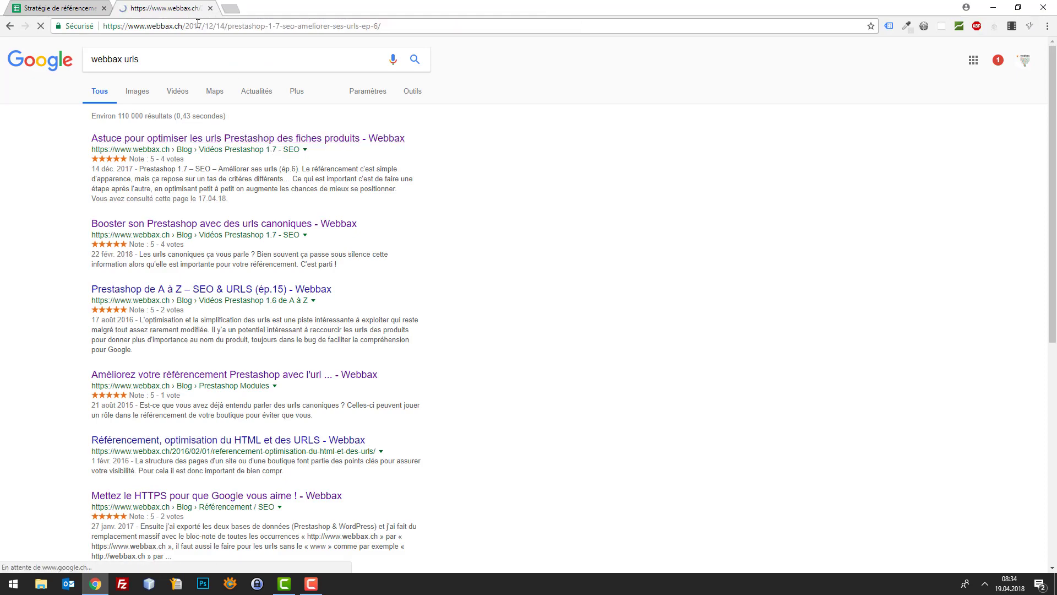
pyautogui.scroll(-7, 212, 81)
pyautogui.scroll(-15, 212, 81)
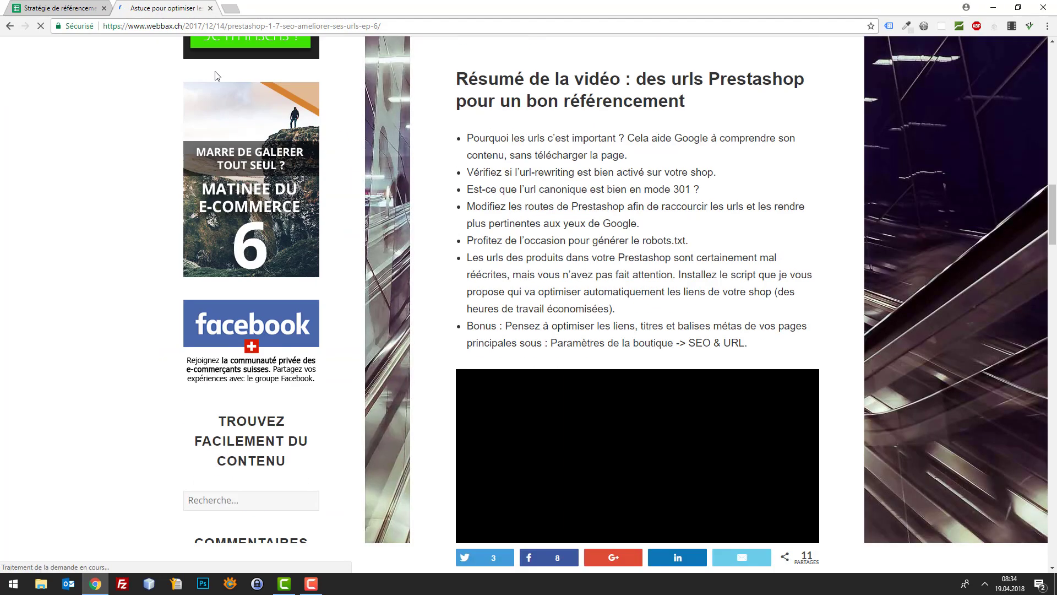
pyautogui.scroll(7, 214, 72)
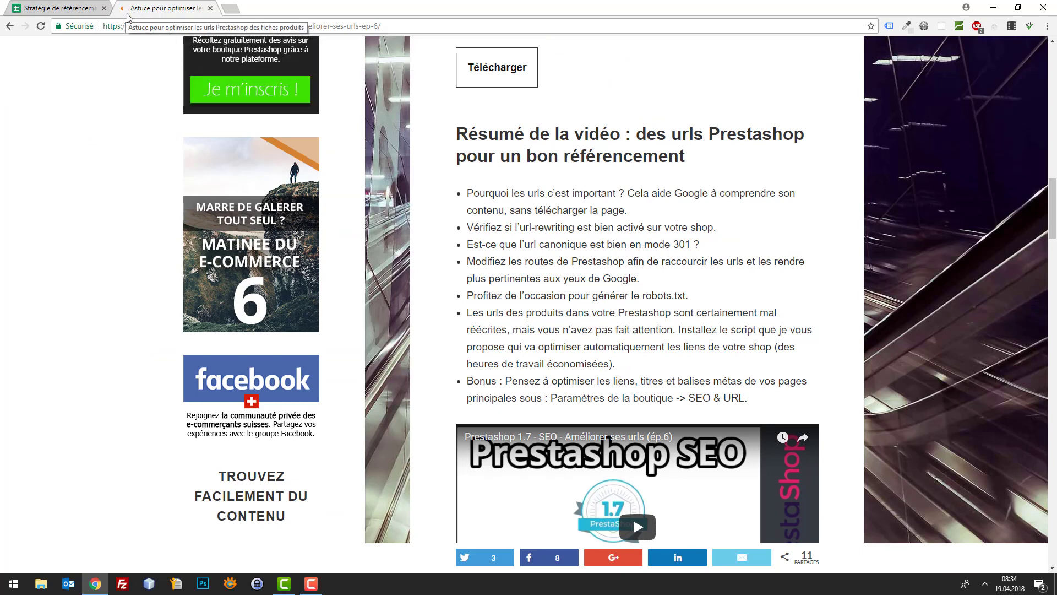
# Add the Webbax URL optimisation article's link to cell B2 of the Fiche produit sheet, beside the unique product URL item.
pyautogui.click(162, 26)
pyautogui.hotkey('ctrl', 'c')
pyautogui.click(81, 4)
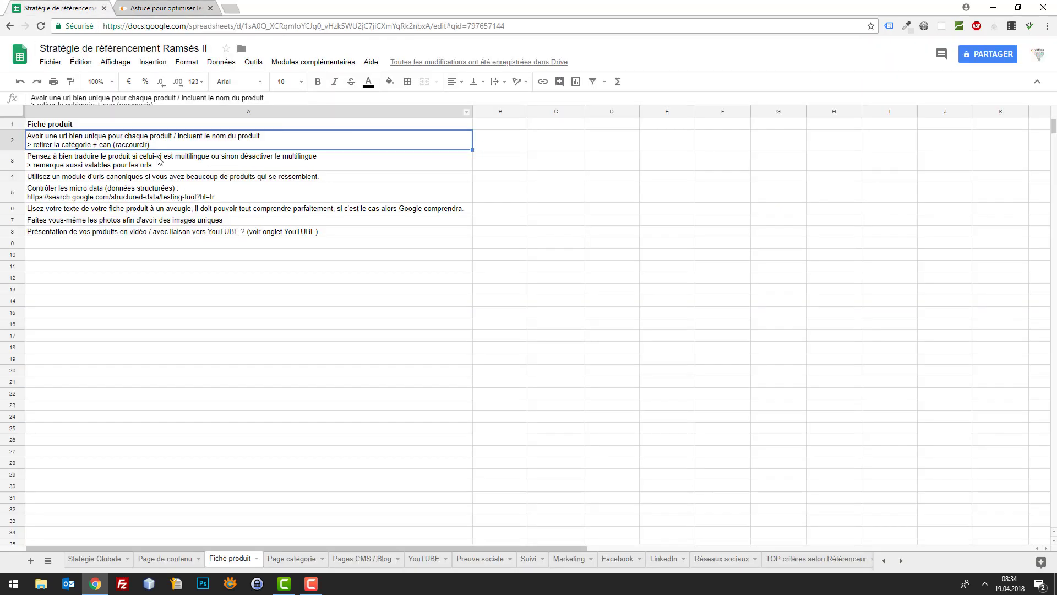
pyautogui.click(181, 6)
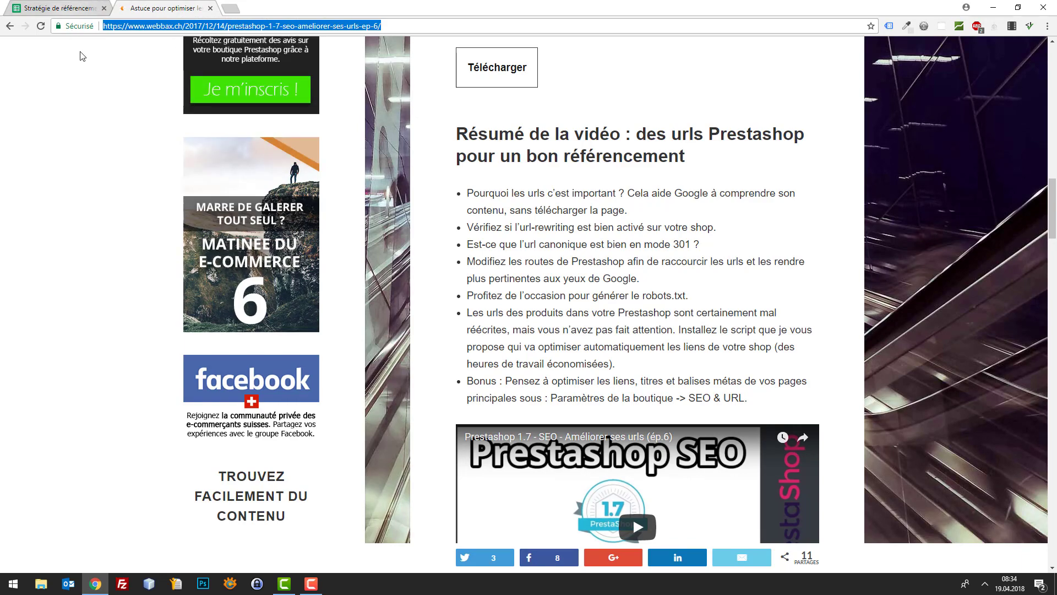
pyautogui.scroll(10, 131, 93)
pyautogui.scroll(3, 133, 73)
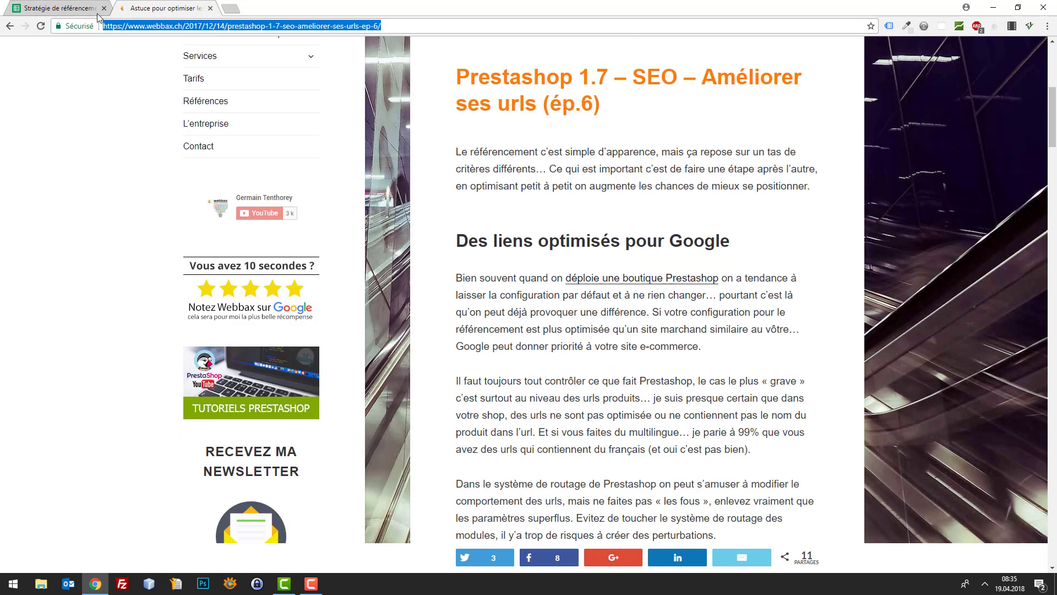
pyautogui.click(55, 7)
pyautogui.click(512, 144)
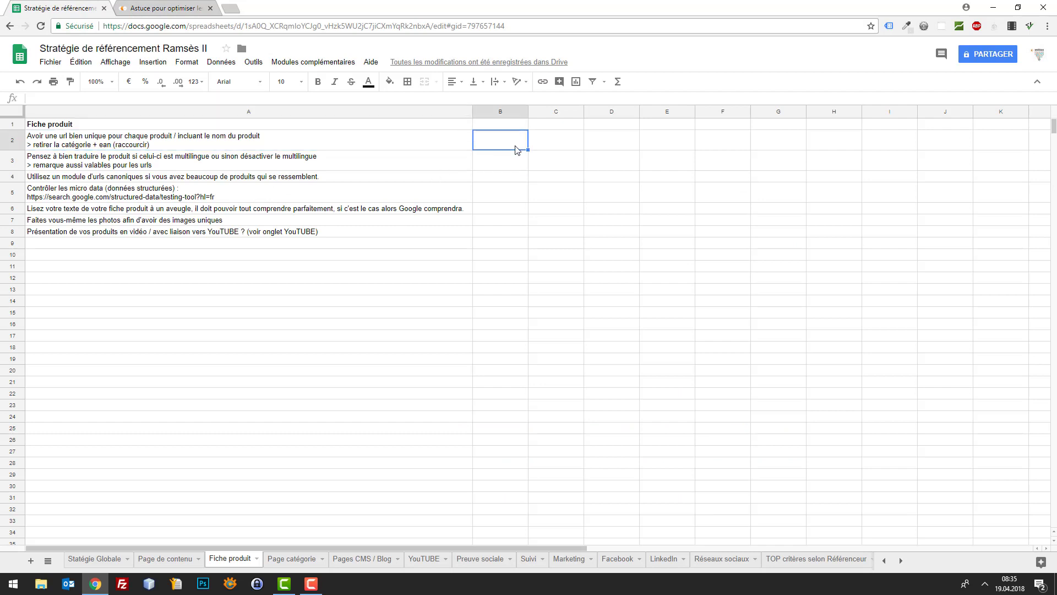
pyautogui.hotkey('ctrl', 'v')
# Widen column B to fit the whole article link and close the article's tab.
pyautogui.press('Tab')
pyautogui.moveTo(528, 112); pyautogui.dragTo(737, 111)
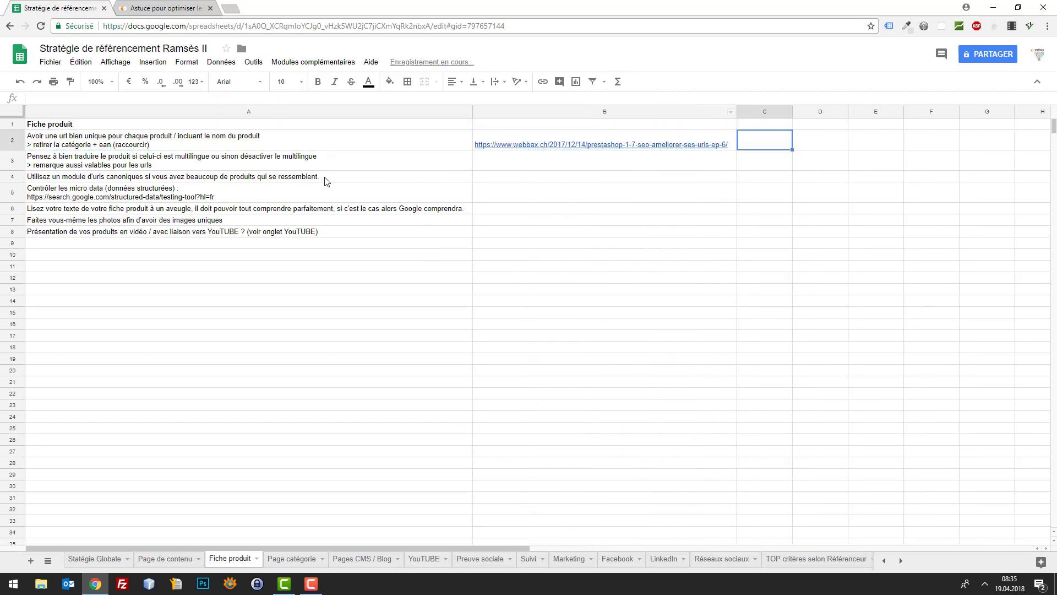
pyautogui.click(210, 8)
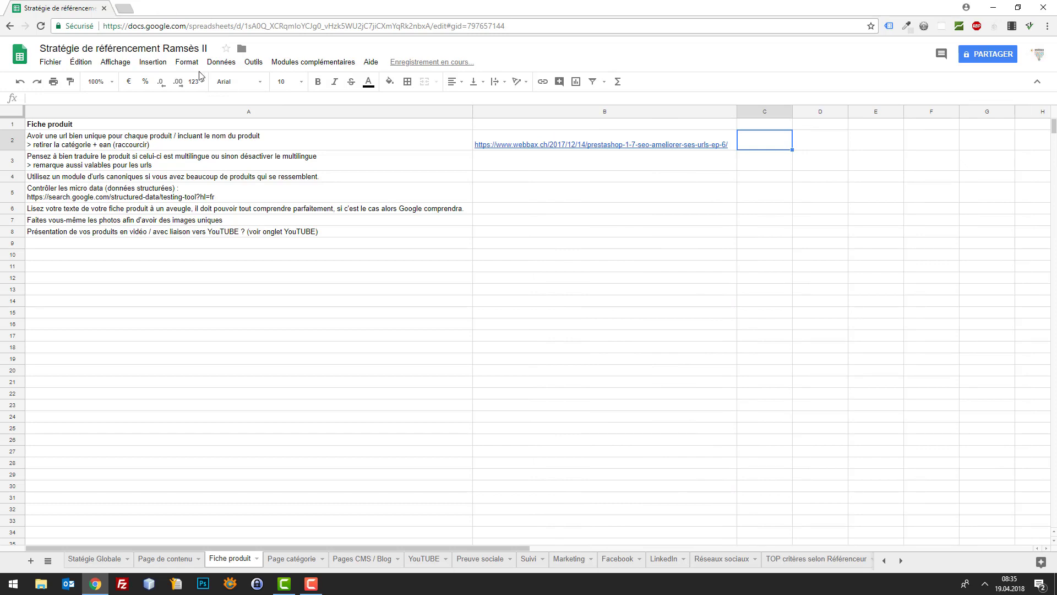
# Review rows 3 to 5 of the Fiche produit sheet, covering translations, canonical URLs and structured data.
pyautogui.click(190, 168)
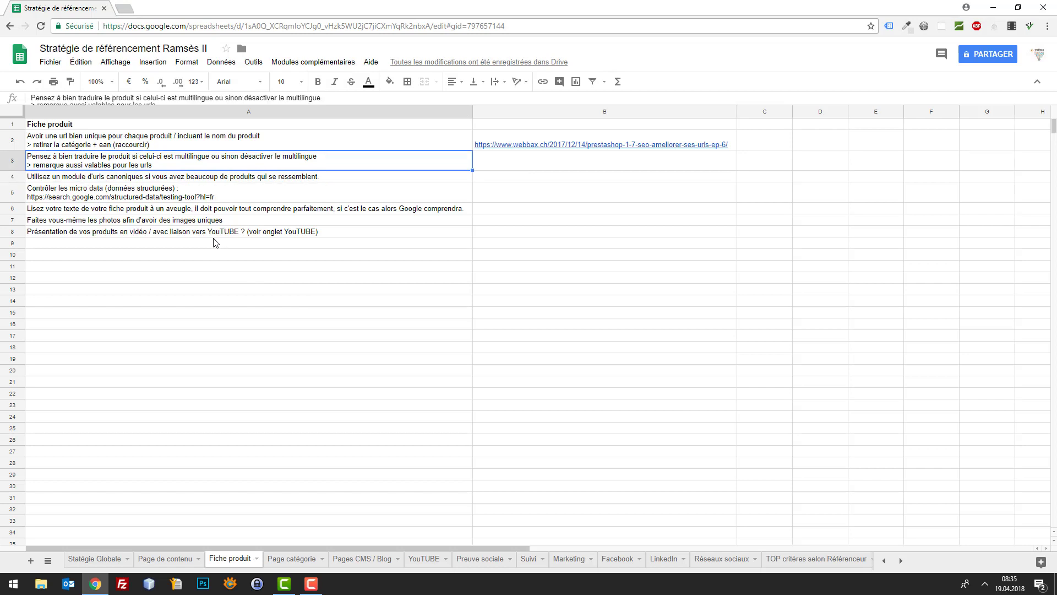
pyautogui.press('Down')
pyautogui.press('Up')
pyautogui.press('Down')
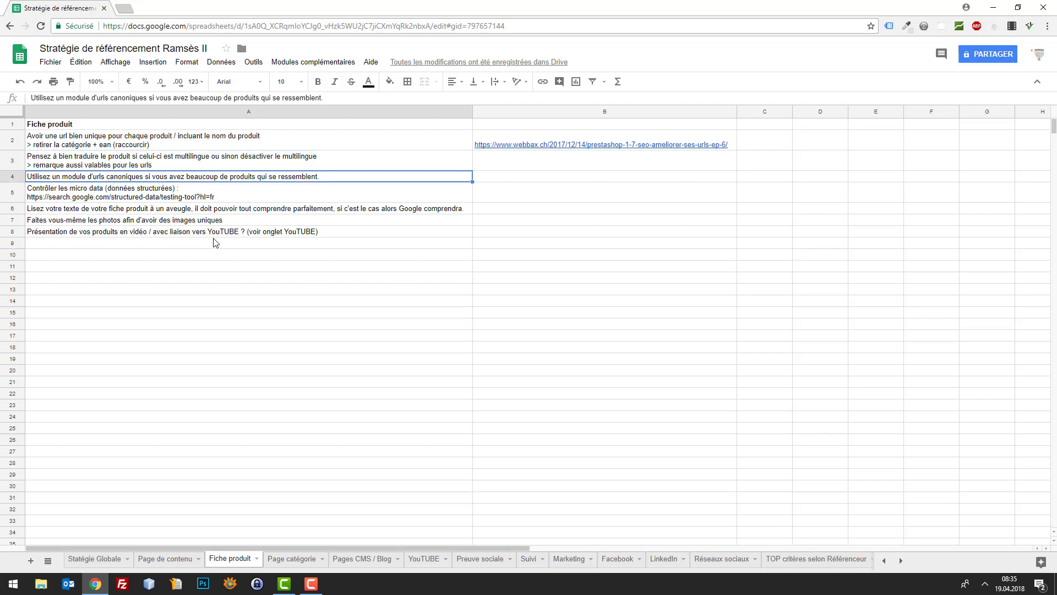
pyautogui.press('Right')
pyautogui.press('Left')
pyautogui.press('Down')
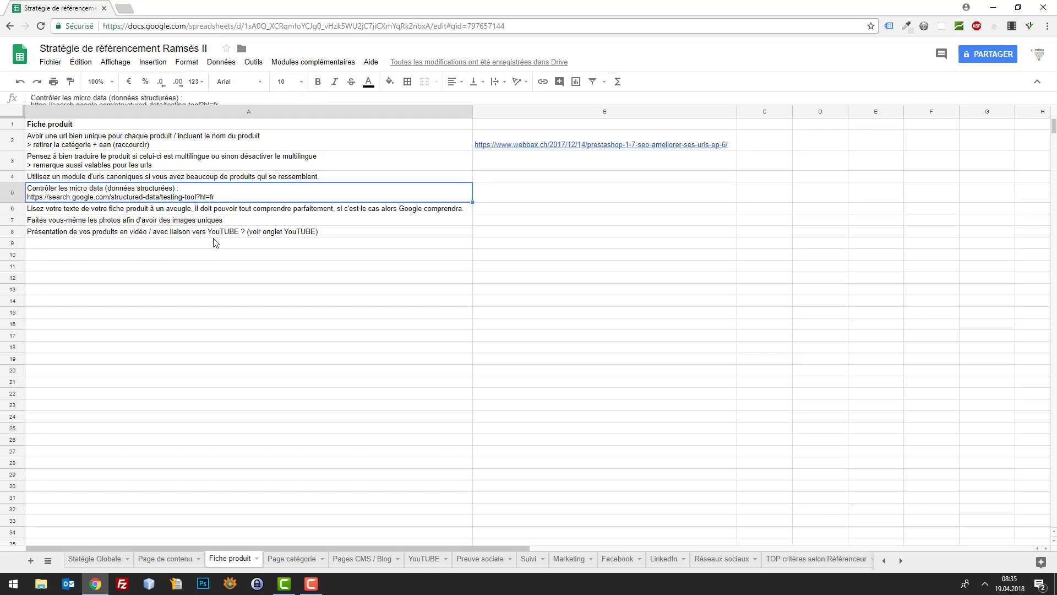
# Review rows 6 to 8 of the Fiche produit sheet on readable product text, unique photos and video presentation.
pyautogui.press('Down')
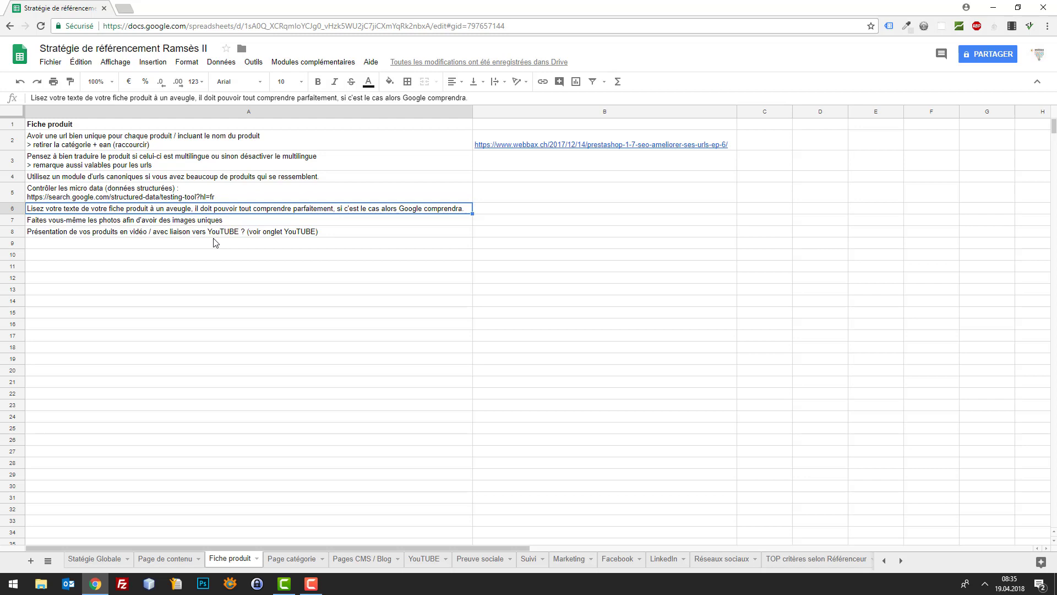
pyautogui.press('Down')
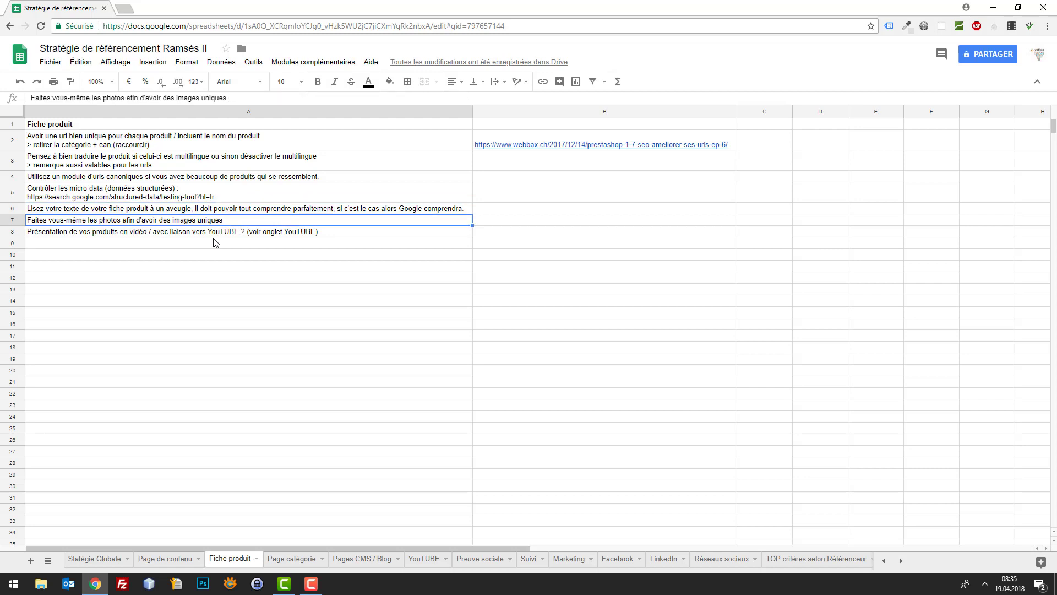
pyautogui.press('Up')
pyautogui.press('Down')
pyautogui.press('Down')
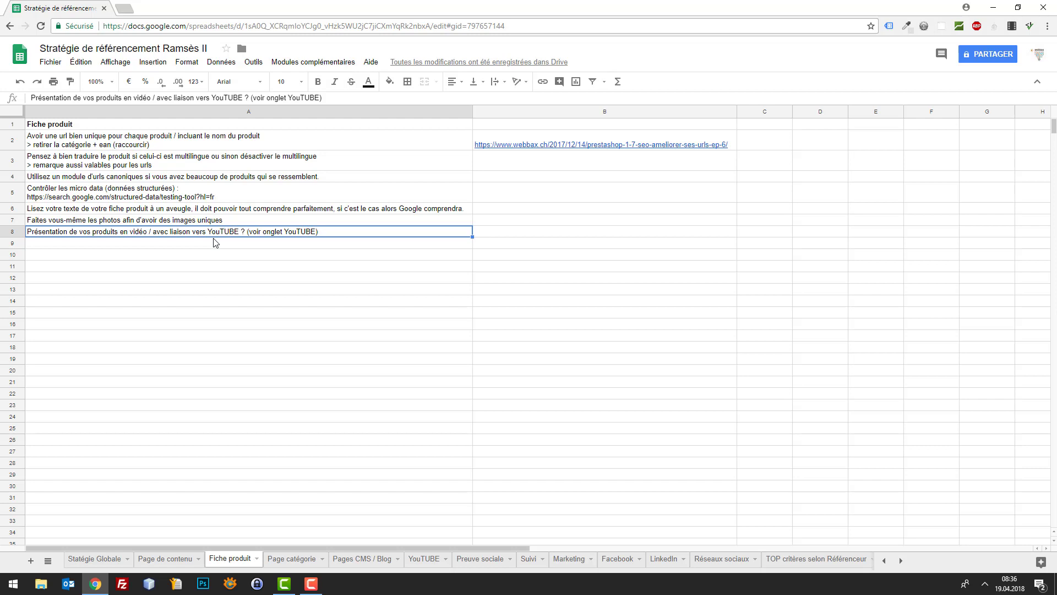
# Open the Page catégorie sheet and review the items on category titles, description texts and images in rows 2 to 4.
pyautogui.click(296, 560)
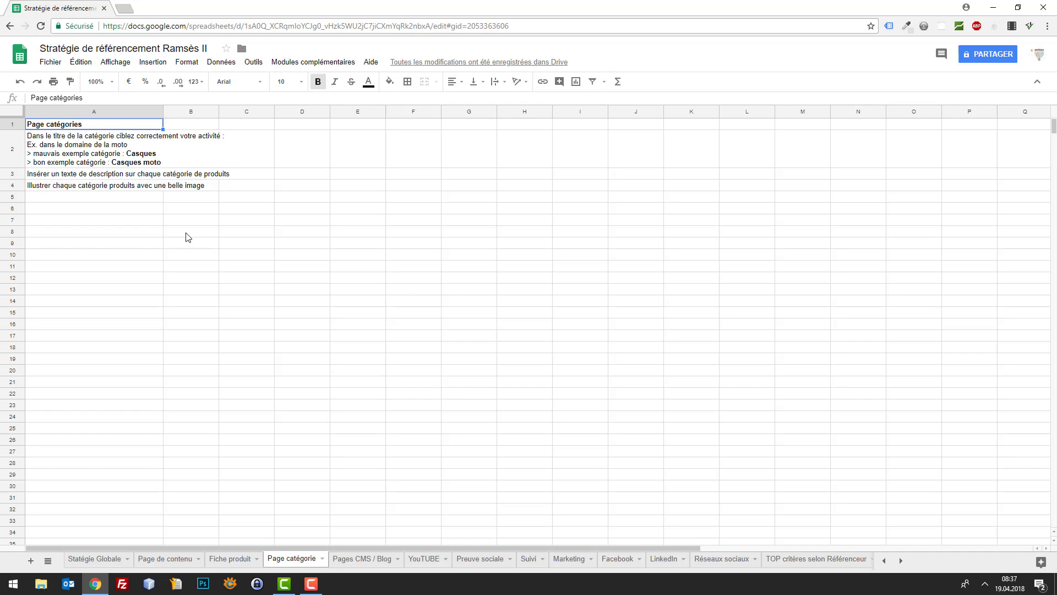
pyautogui.press('Down')
pyautogui.press('Down')
pyautogui.press('Down')
pyautogui.press('Up')
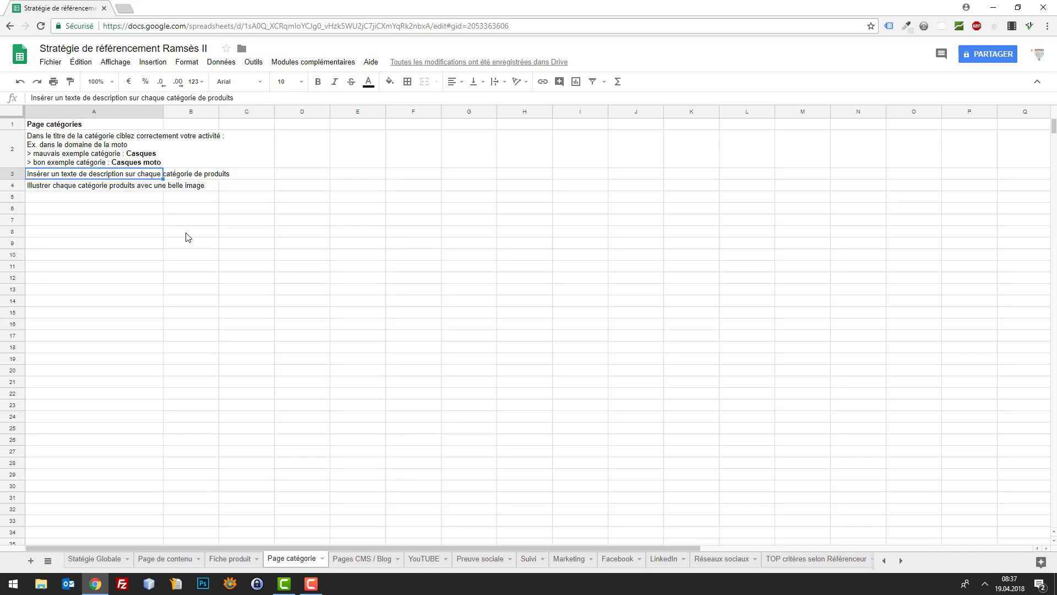
pyautogui.press('Down')
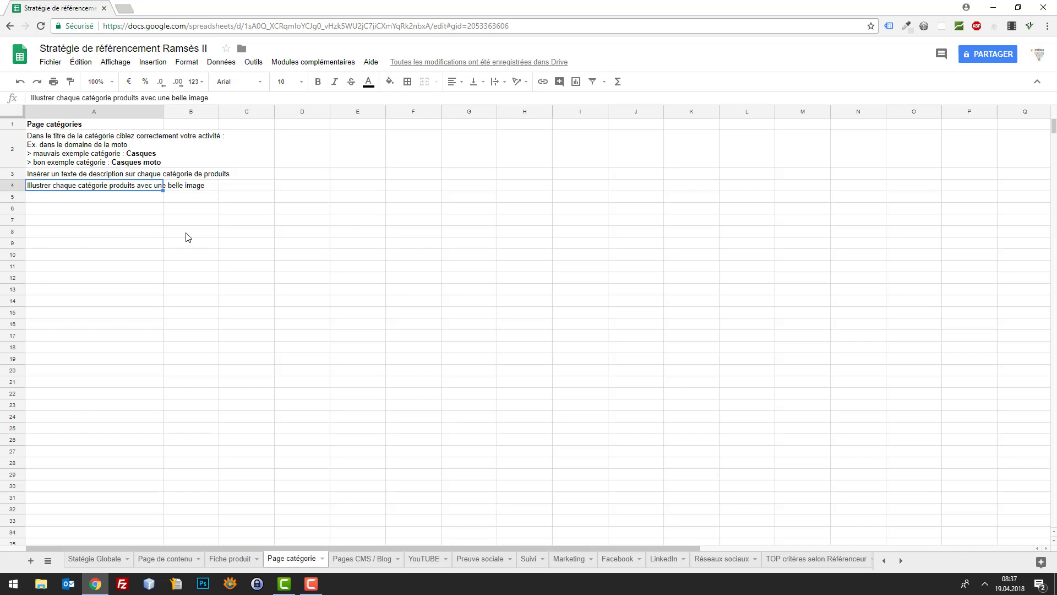
# Open the Pages CMS / Blog sheet and review the row 2 item on building a content ecosystem around the company.
pyautogui.click(358, 567)
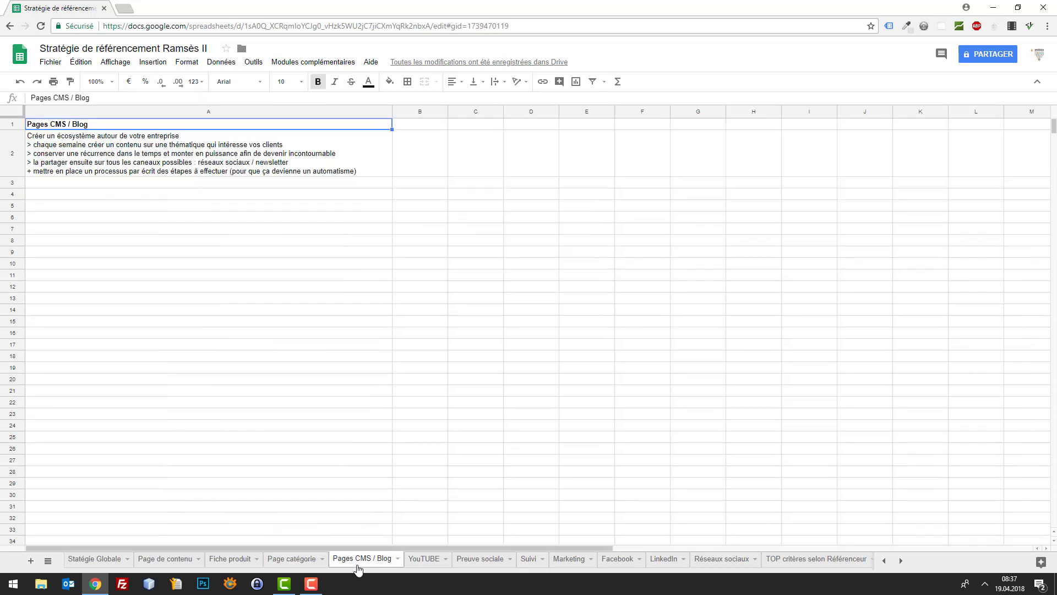
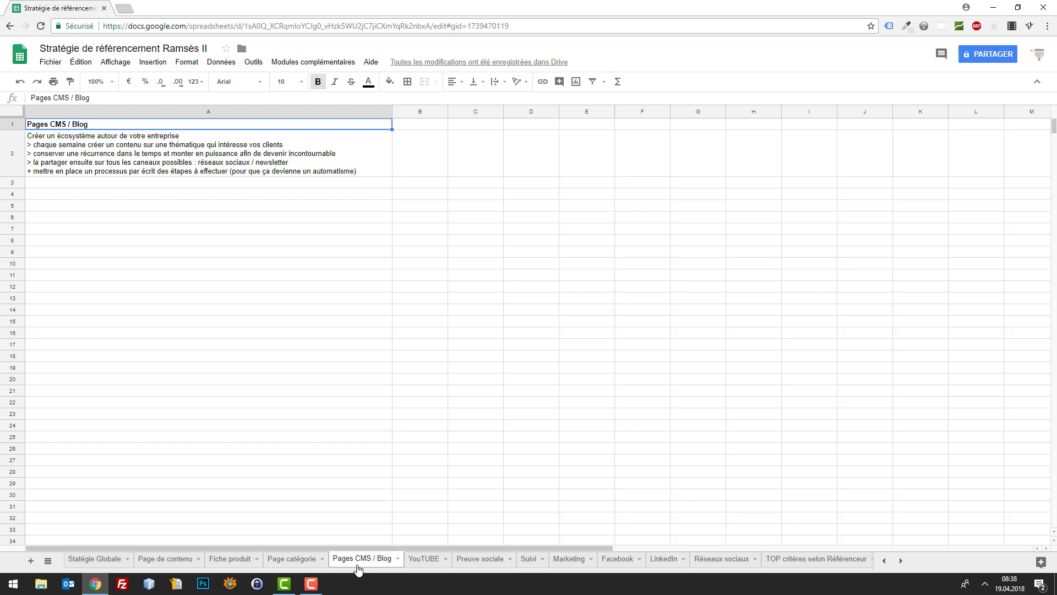
pyautogui.click(240, 174)
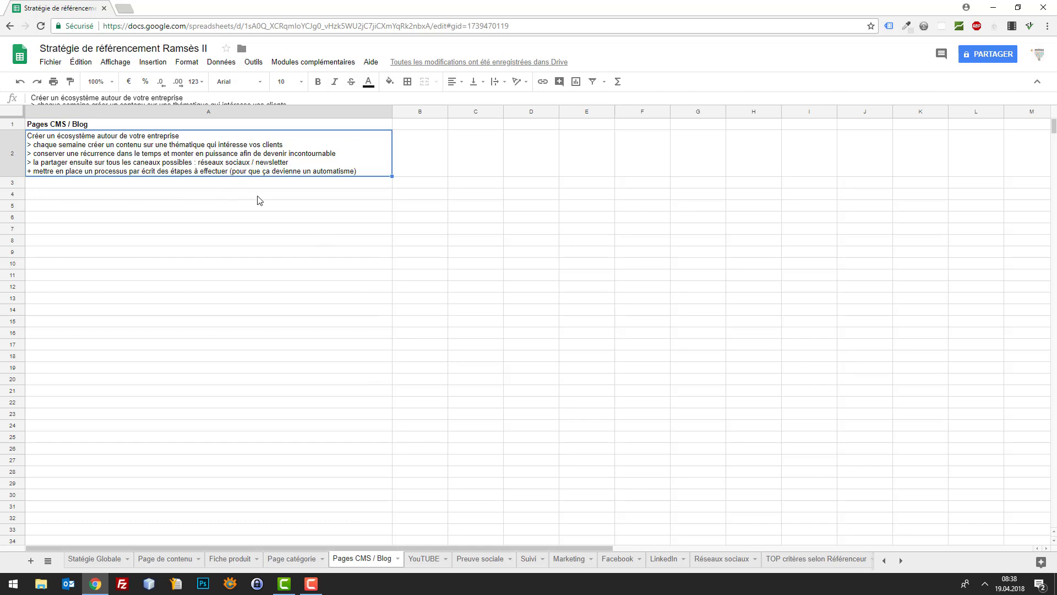
pyautogui.click(96, 220)
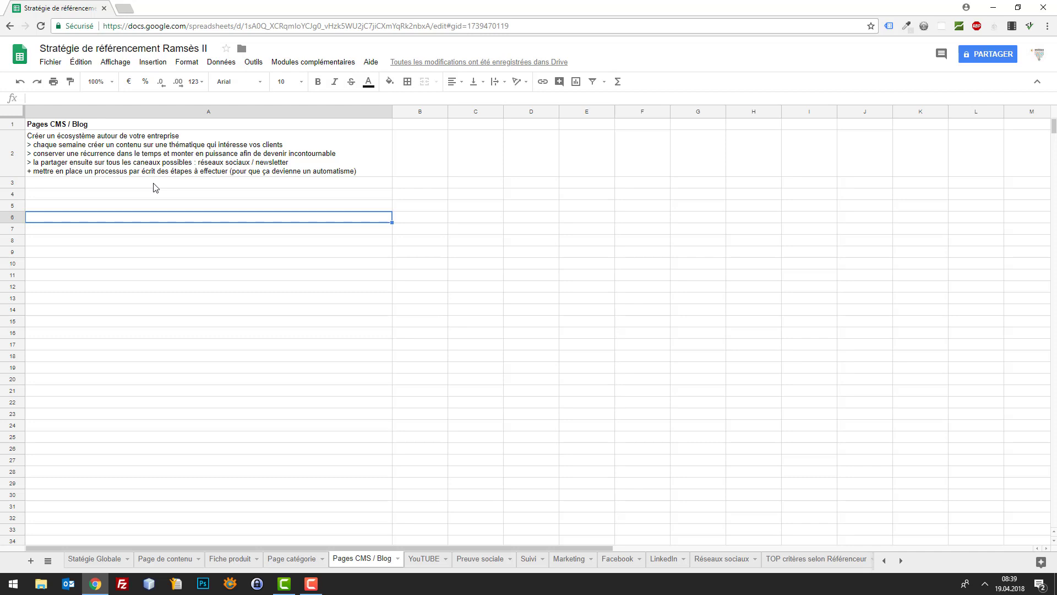
# Open the YouTUBE sheet and review rows 2 and 3 on the SEO impact of video and weekly publishing.
pyautogui.click(424, 559)
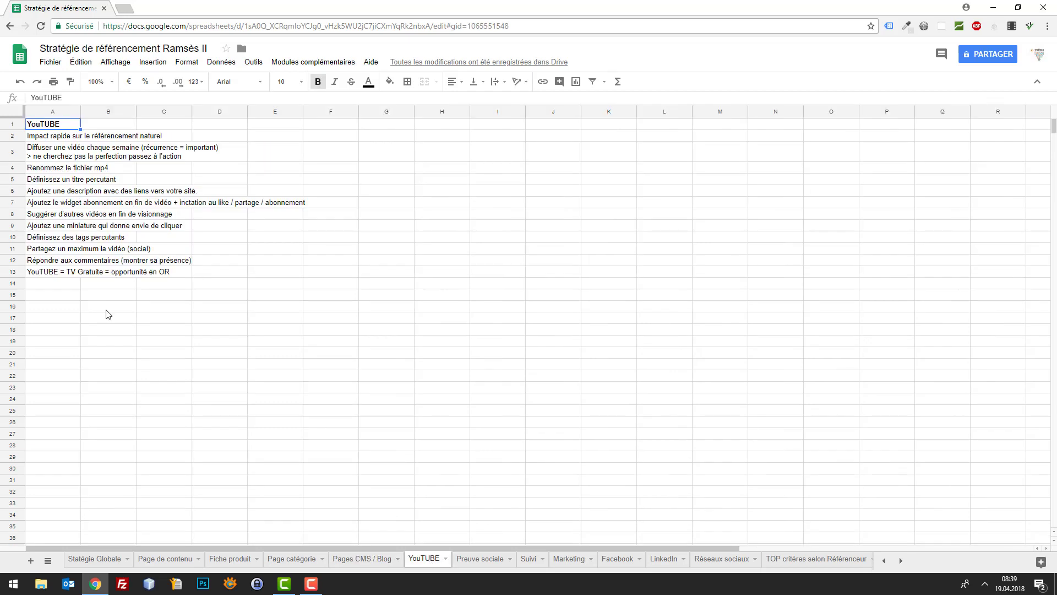
pyautogui.click(108, 309)
pyautogui.click(58, 126)
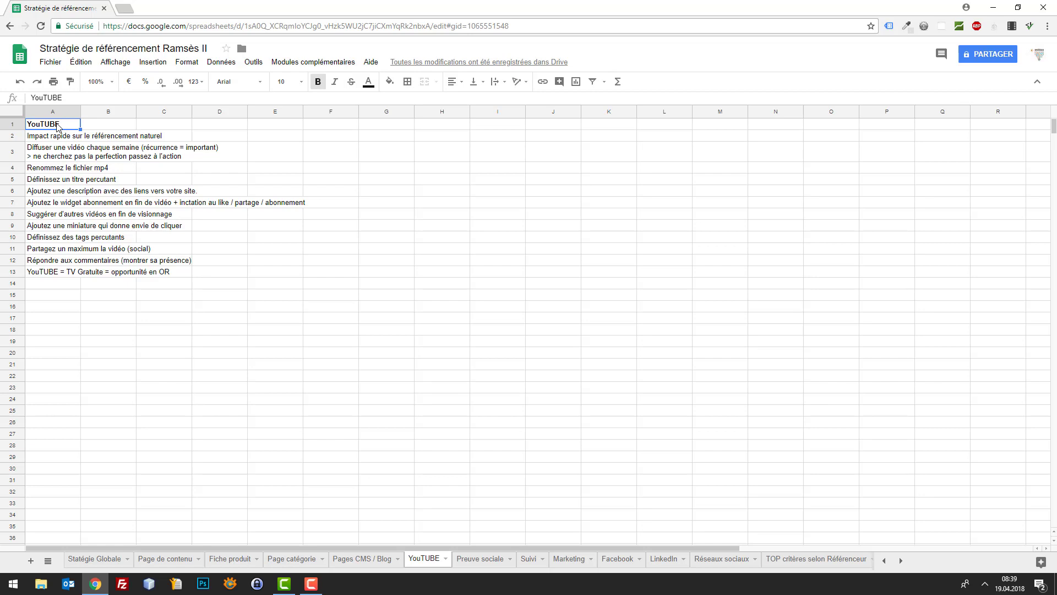
pyautogui.press('Down')
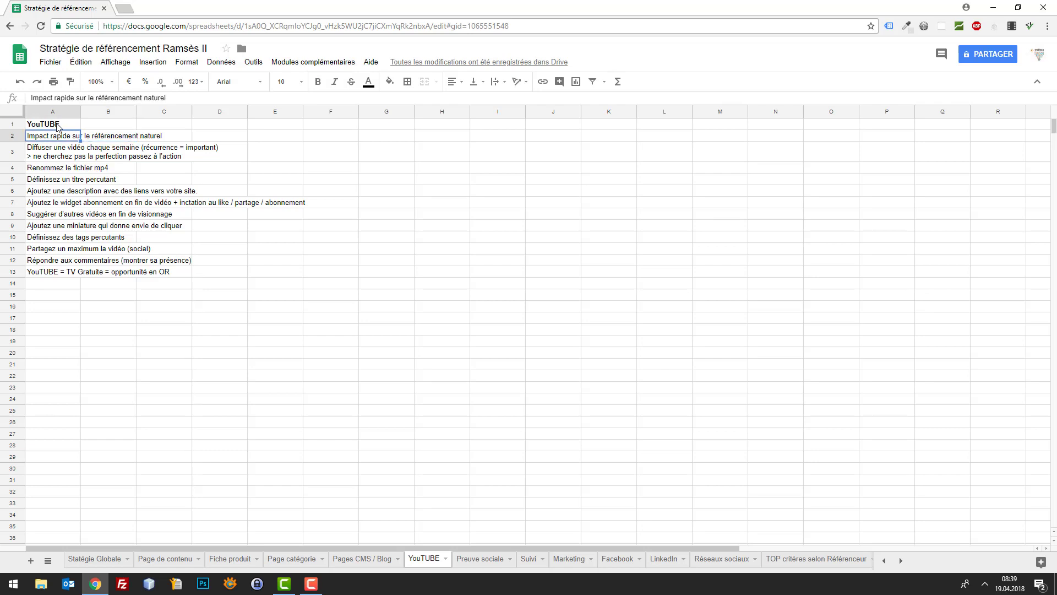
pyautogui.press('Down')
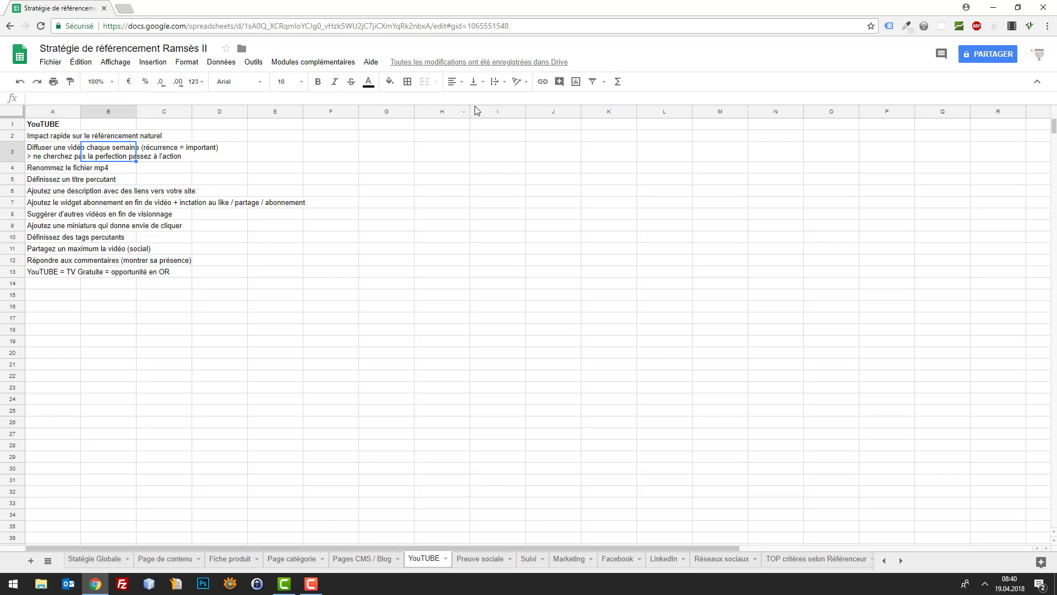
# Review rows 4 and 5 of the YouTUBE sheet on renaming the mp4 file and defining a striking title.
pyautogui.press('Down')
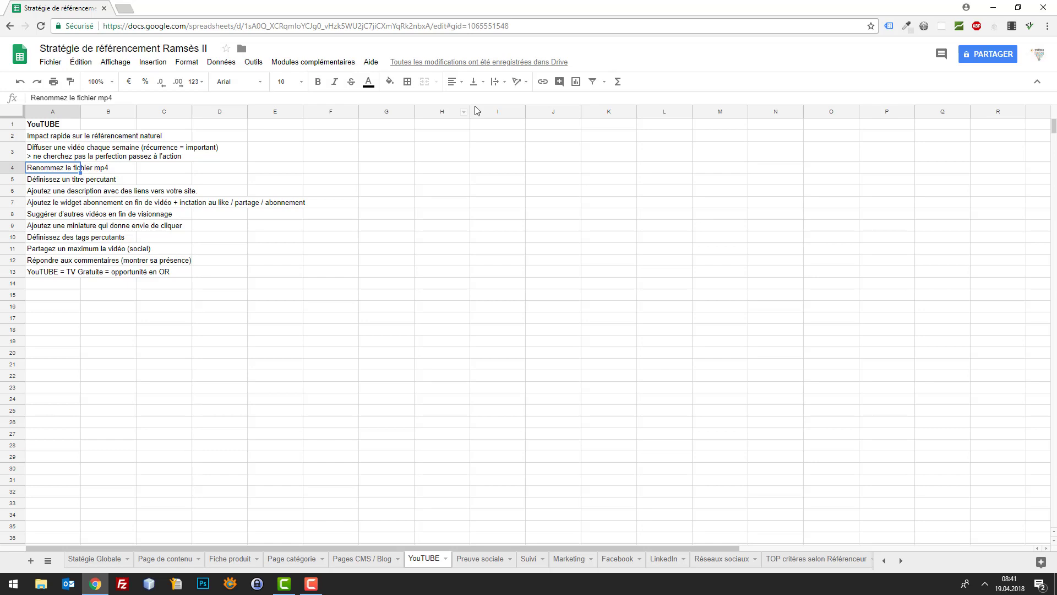
pyautogui.press('Down')
pyautogui.press('Up')
pyautogui.press('Down')
pyautogui.press('Up')
pyautogui.press('Down')
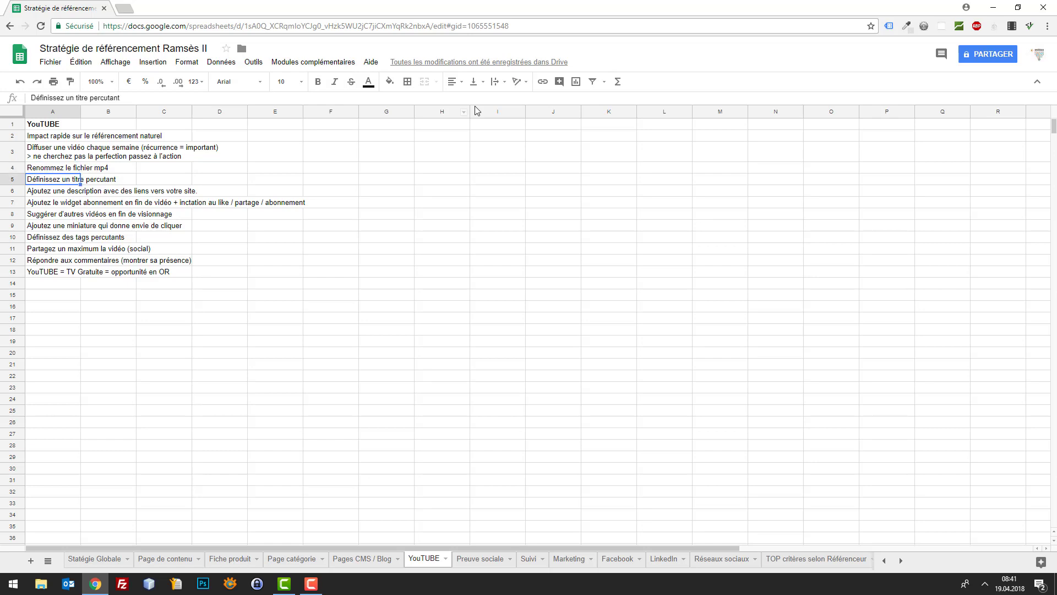
pyautogui.press('Up')
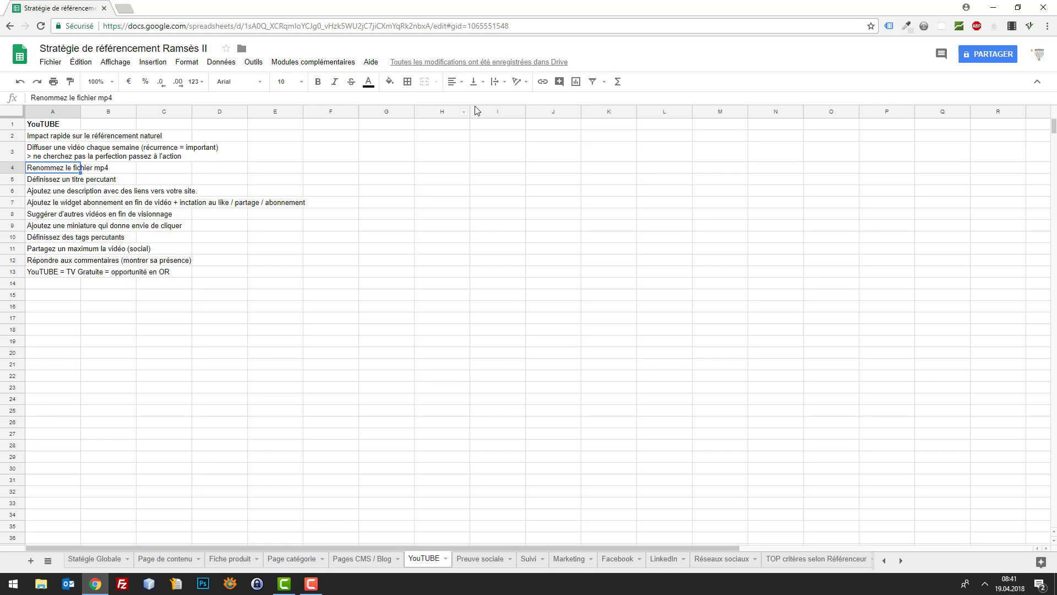
pyautogui.press('Down')
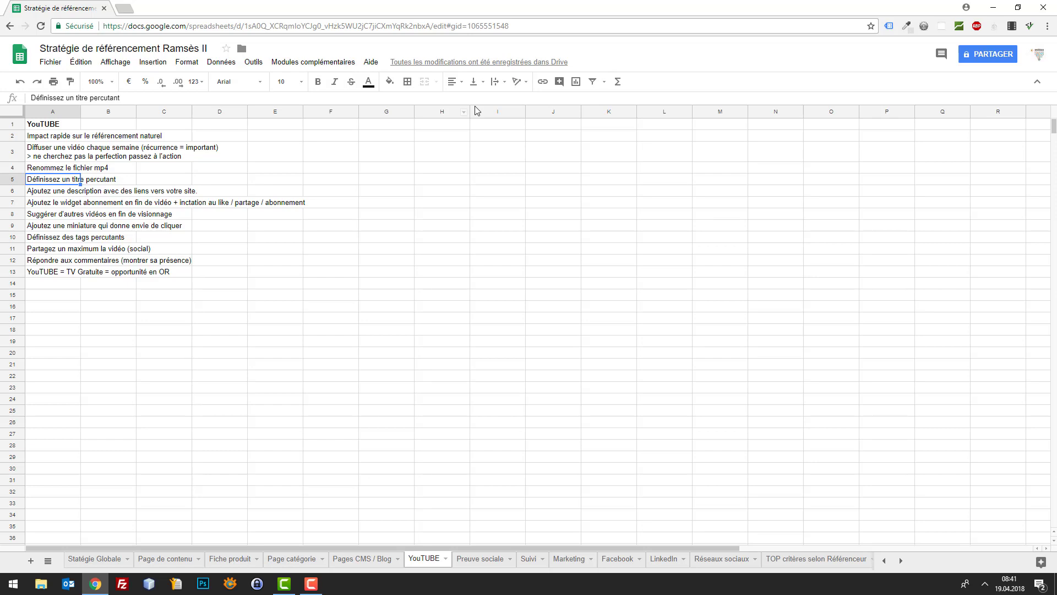
# Review rows 6 to 13 of the YouTUBE sheet, from video descriptions with site links to YouTube as free TV.
pyautogui.press('Down')
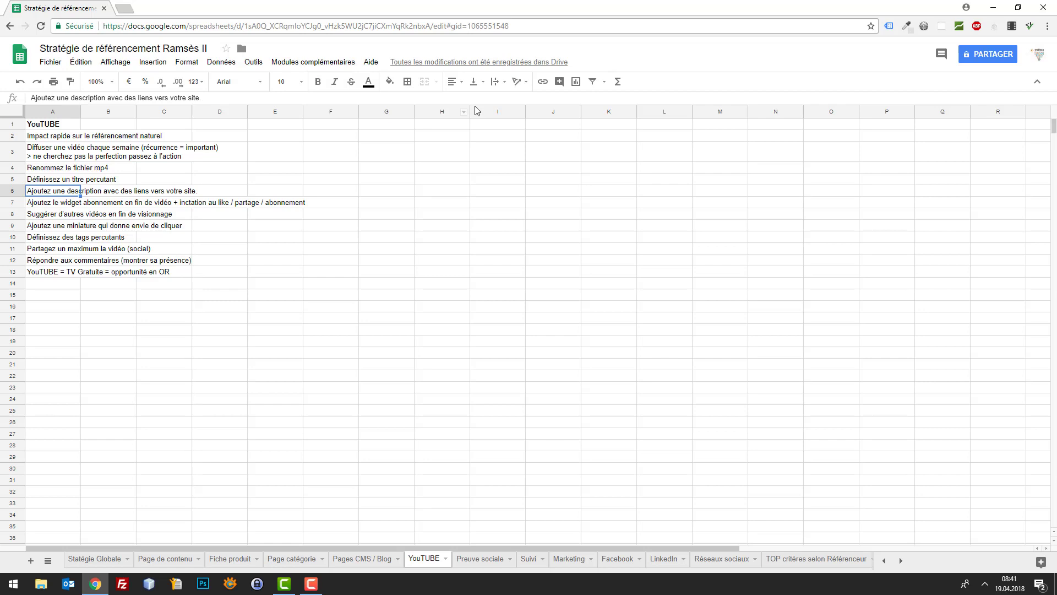
pyautogui.press('Down')
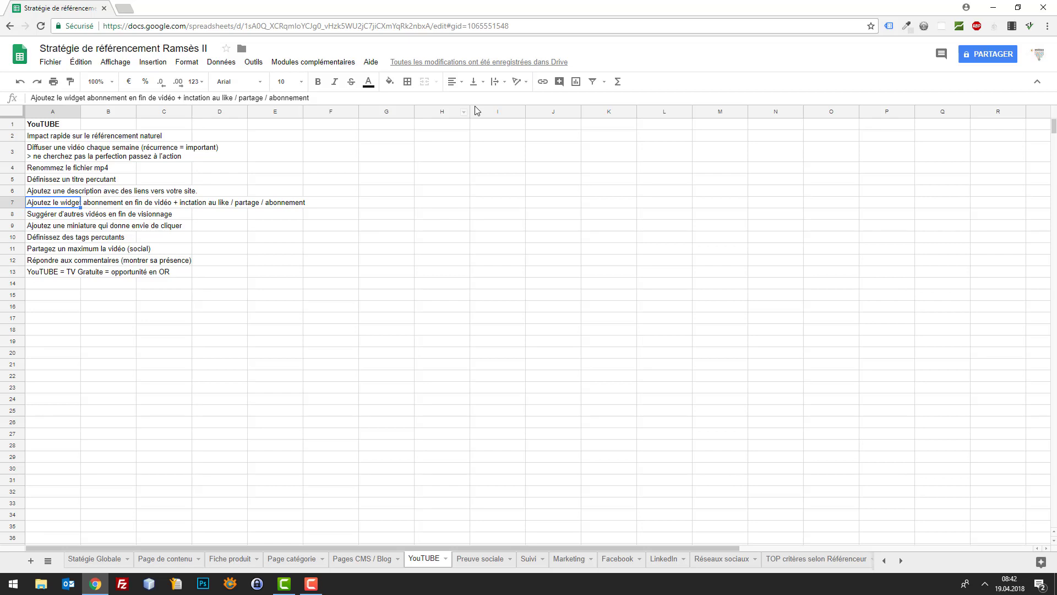
pyautogui.press('Down')
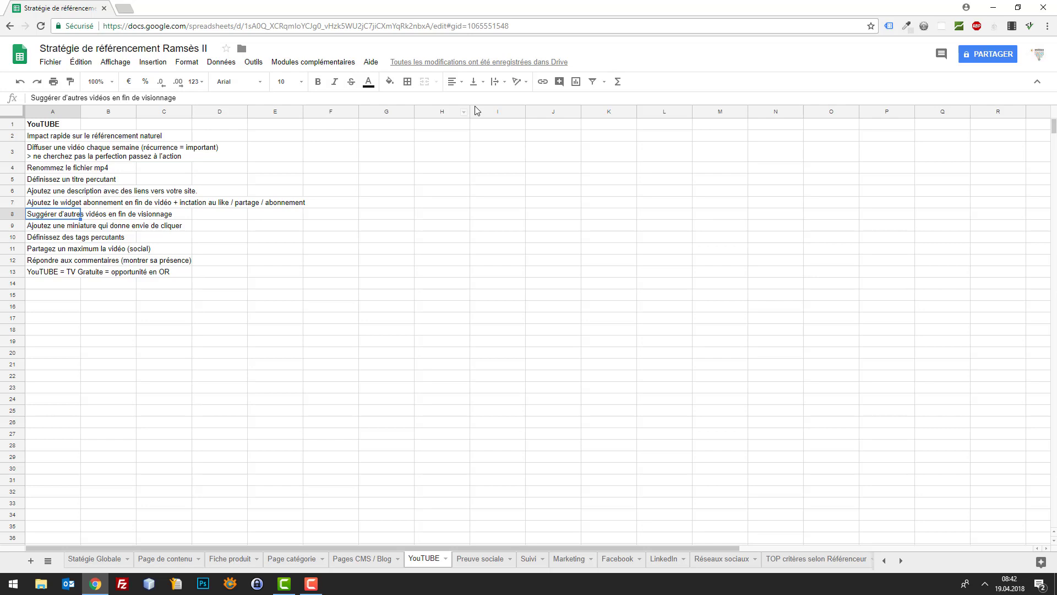
pyautogui.press('Down')
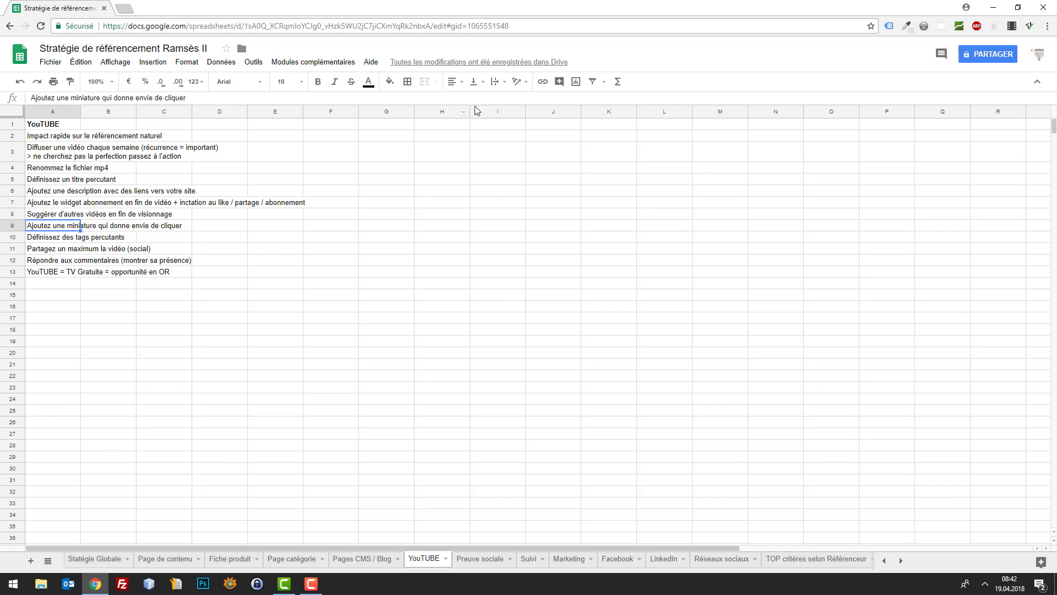
pyautogui.press('Down')
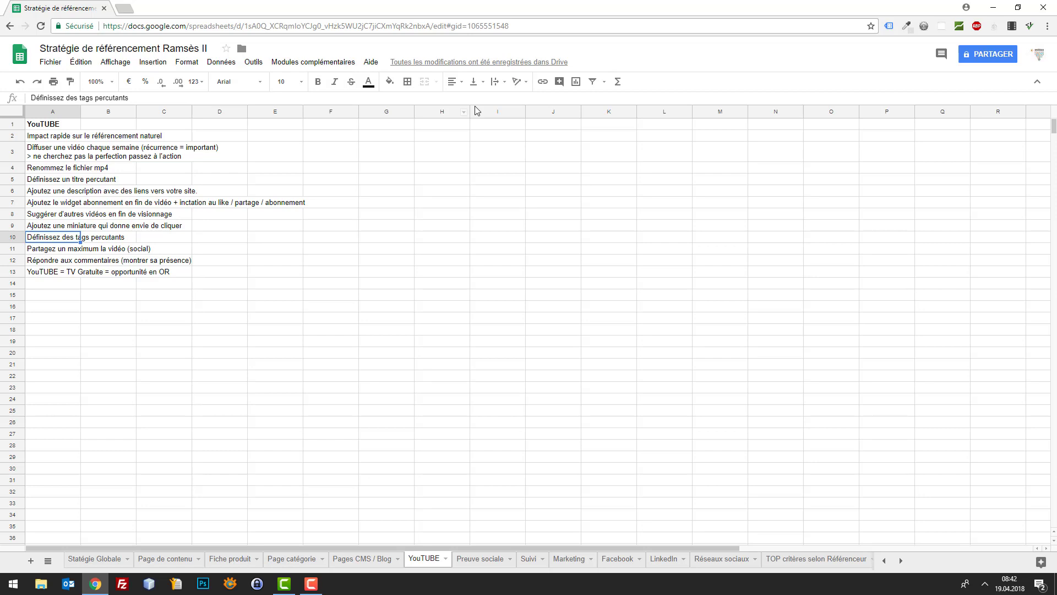
pyautogui.press('Down')
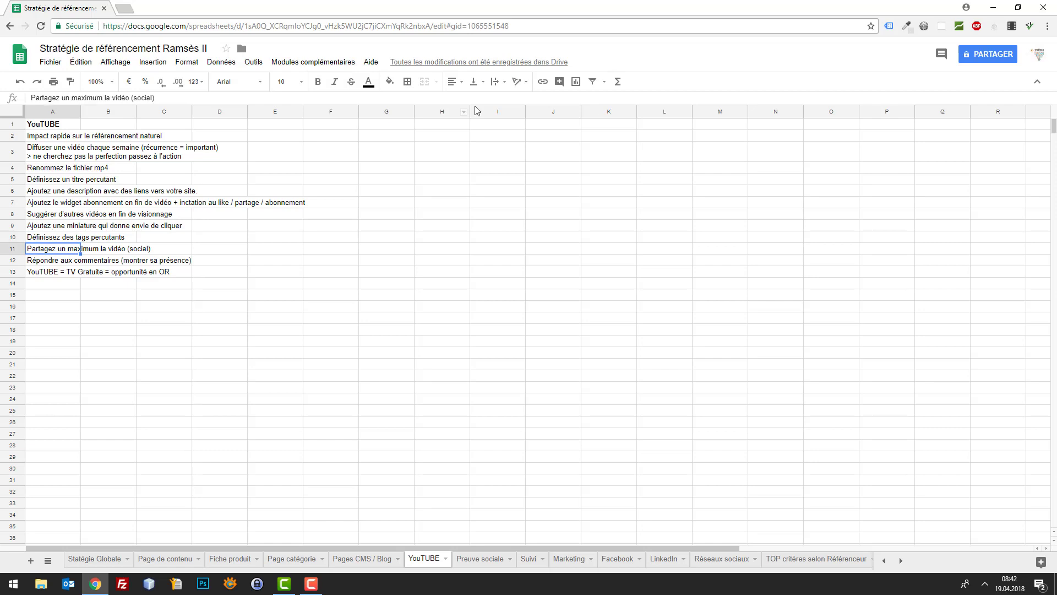
pyautogui.press('Down')
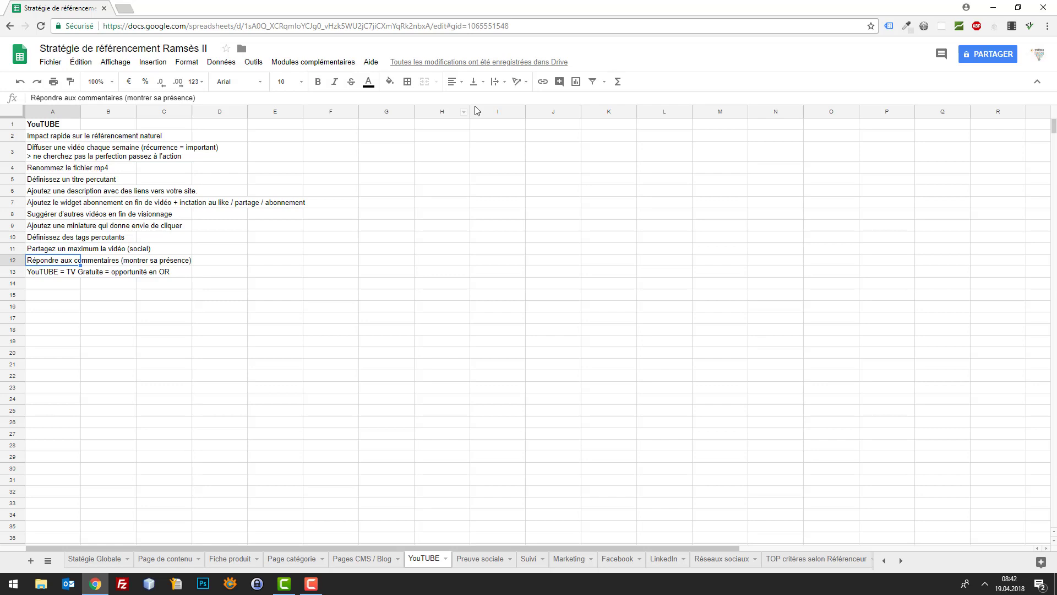
pyautogui.press('Right')
pyautogui.press('Left')
pyautogui.press('Down')
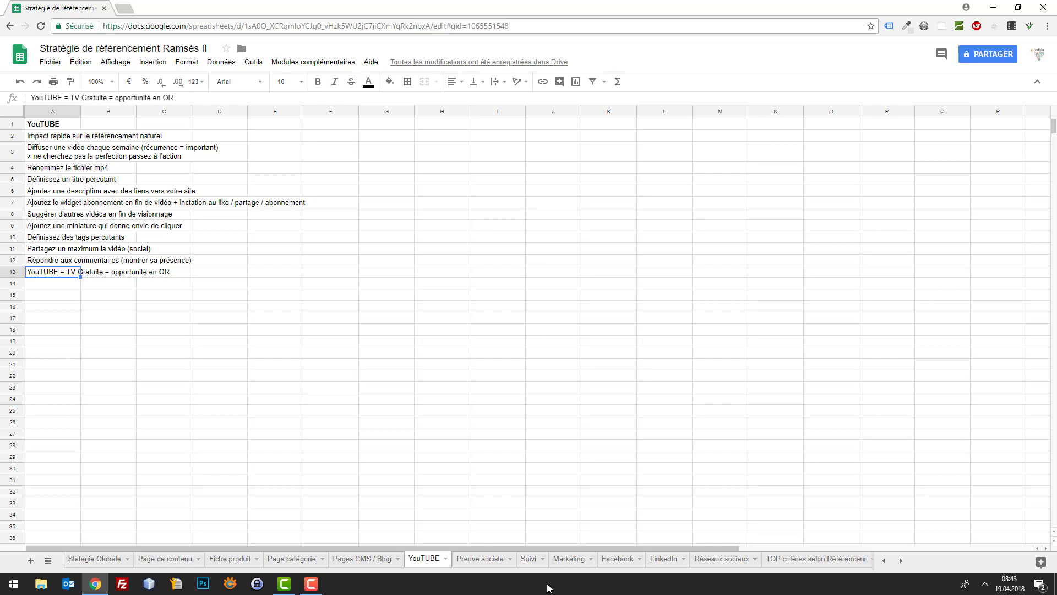
# Open the Preuve sociale sheet and review rows 2 and 3 on buyers not feeling alone and shop customer reviews.
pyautogui.click(490, 559)
pyautogui.click(395, 380)
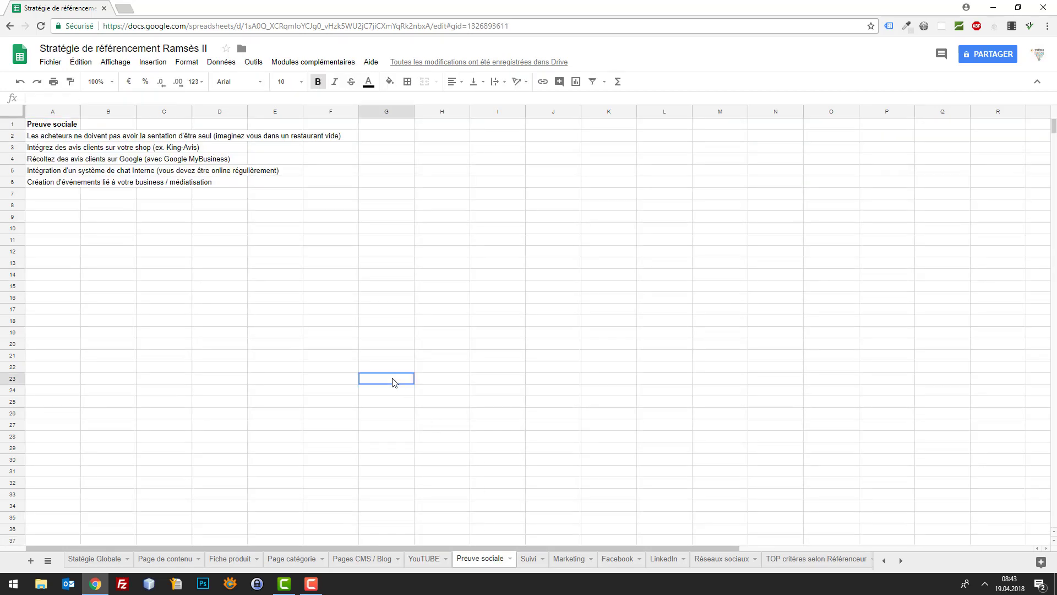
pyautogui.click(62, 139)
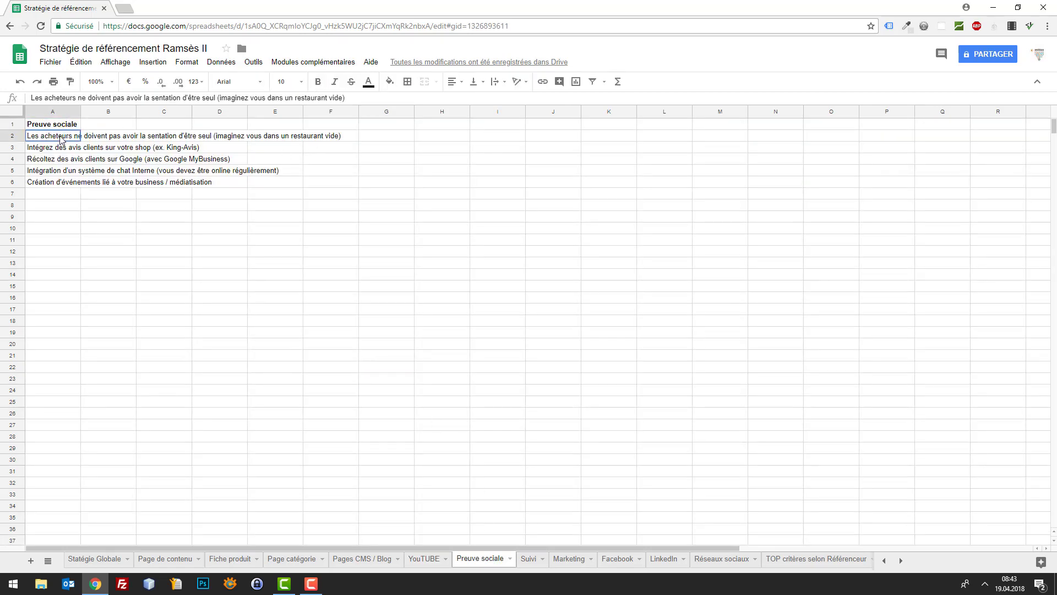
pyautogui.press('Down')
pyautogui.press('Up')
pyautogui.press('Down')
pyautogui.press('Up')
pyautogui.press('Down')
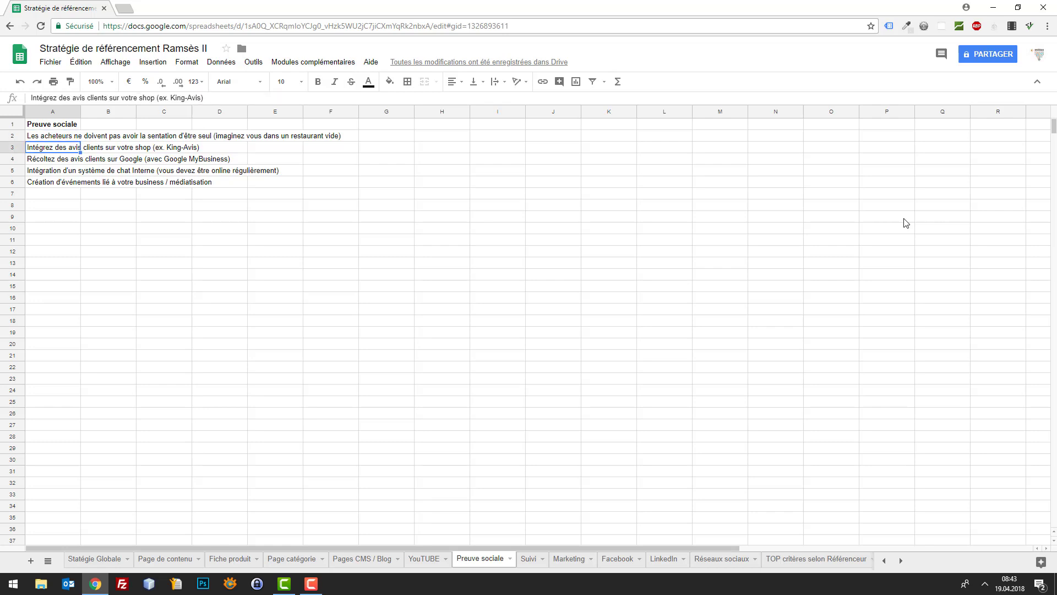
# Review rows 4 to 6 of the Preuve sociale sheet on Google reviews, the internal chat system and business events.
pyautogui.press('Down')
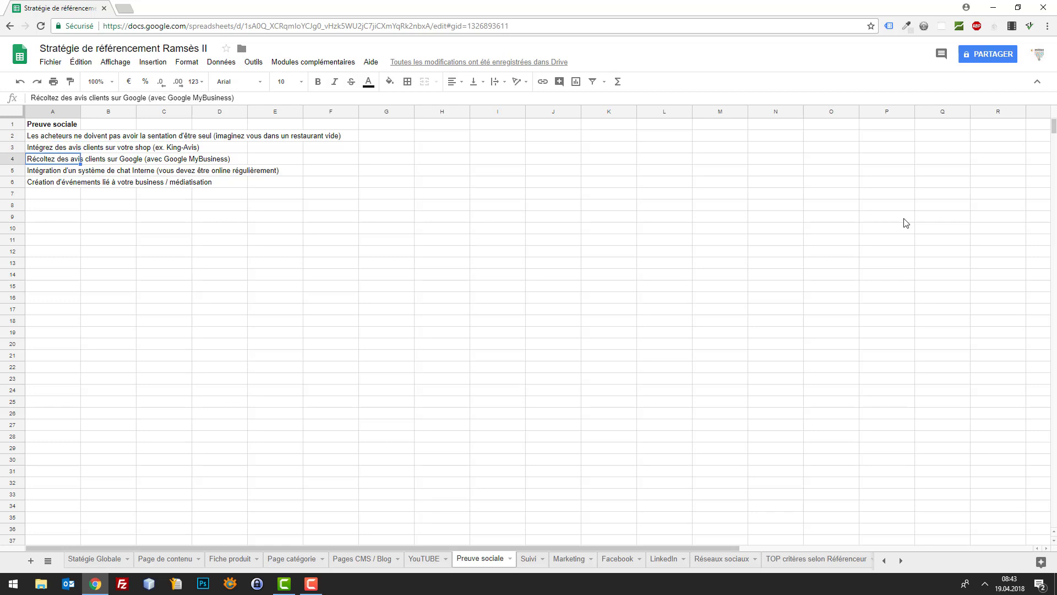
pyautogui.press('Right')
pyautogui.press('Left')
pyautogui.press('Down')
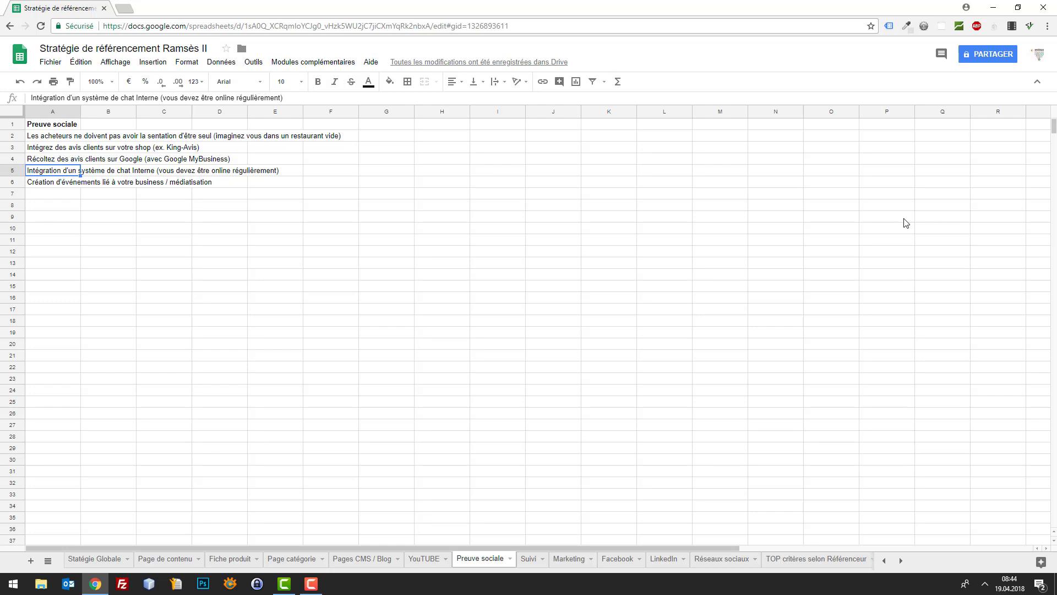
pyautogui.press('Right')
pyautogui.press('Left')
pyautogui.press('Down')
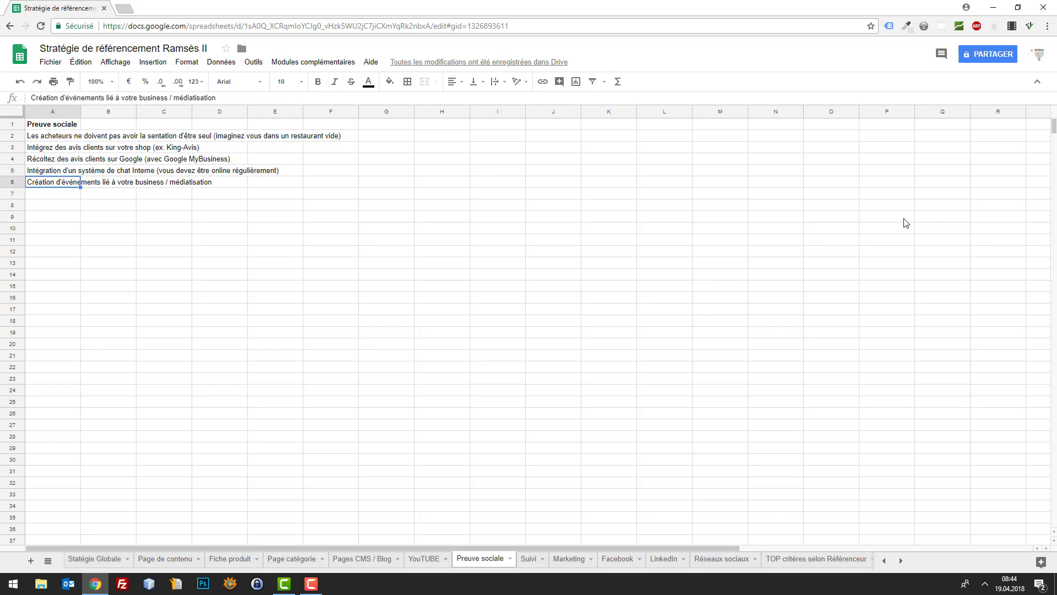
# Open the Suivi sheet and review rows 1 and 2 on using external tools and Google Analytics.
pyautogui.press('Right')
pyautogui.press('Left')
pyautogui.click(529, 560)
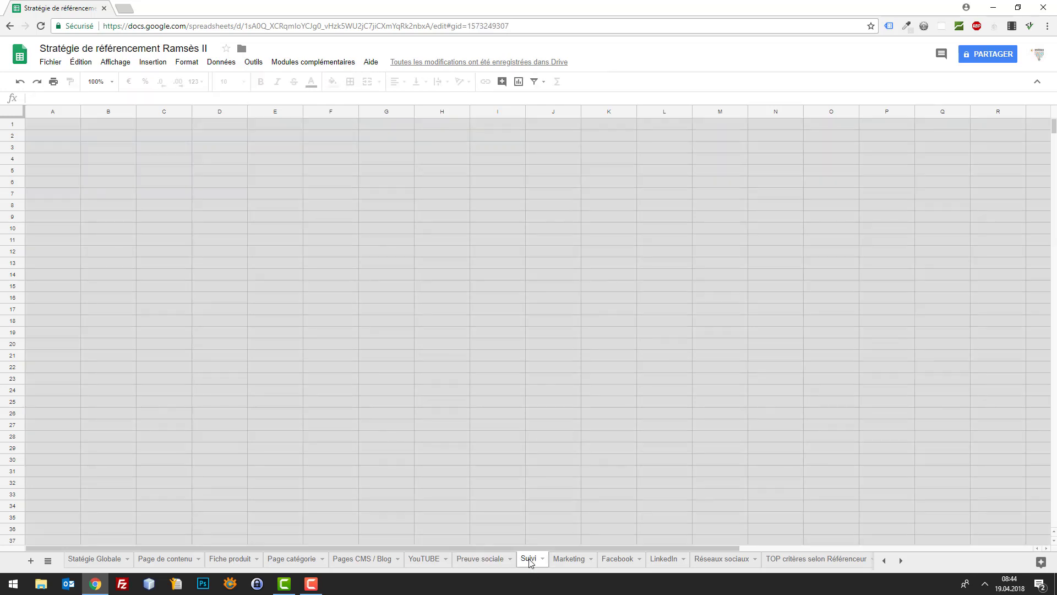
pyautogui.click(303, 332)
pyautogui.click(107, 196)
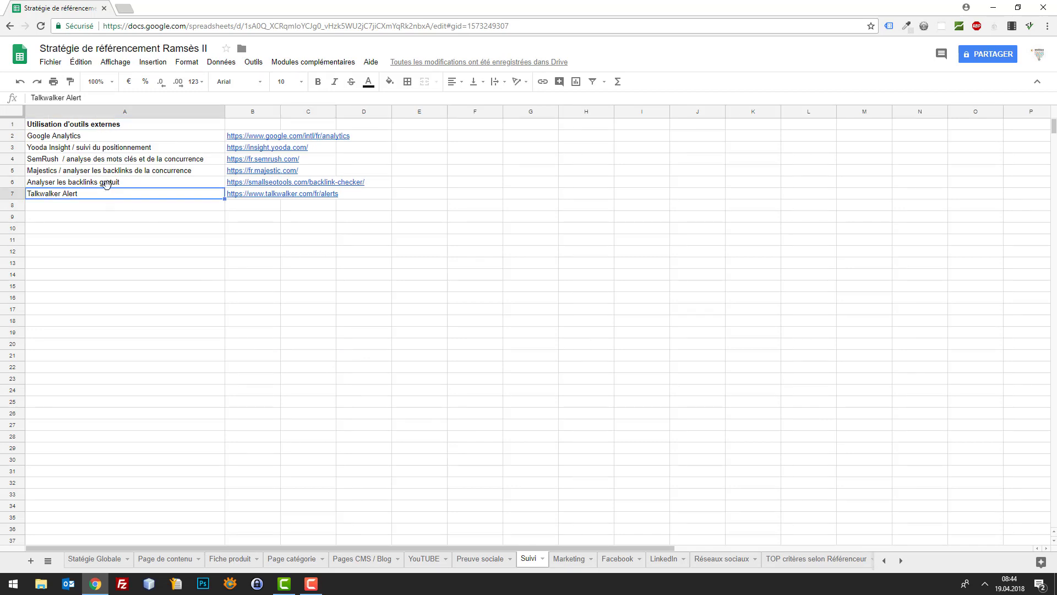
pyautogui.click(116, 148)
pyautogui.click(116, 136)
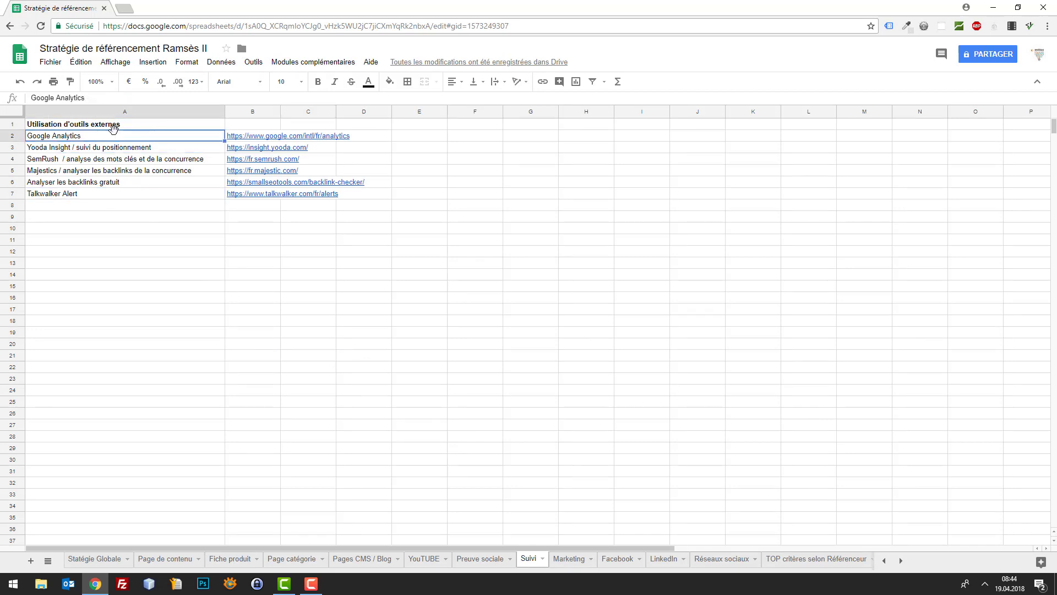
pyautogui.click(197, 122)
pyautogui.press('Down')
# Review rows 3 to 5 of the Suivi sheet on Yooda Insight, SemRush and Majestics.
pyautogui.press('Down')
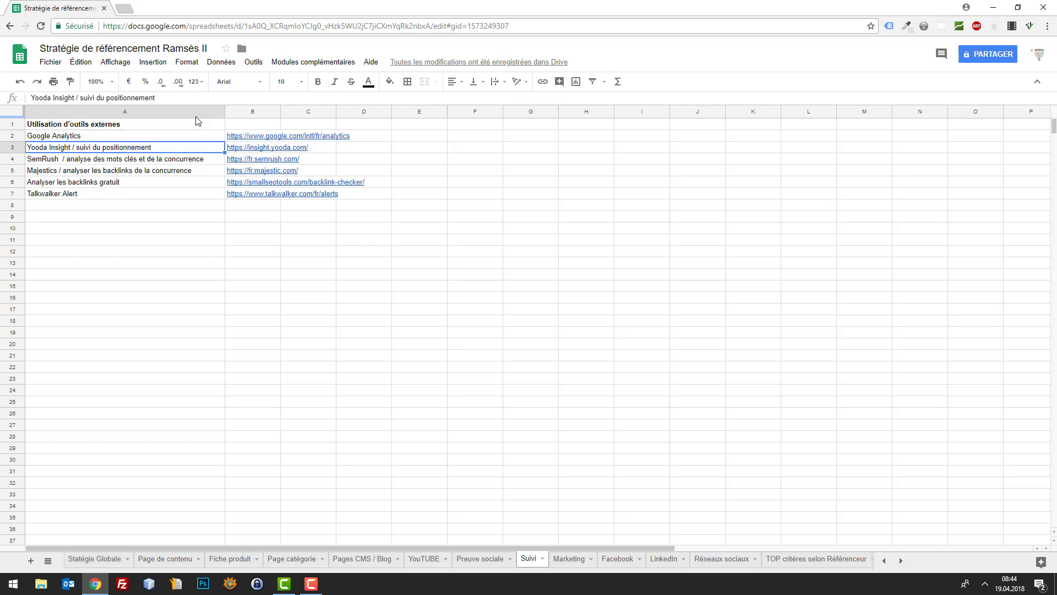
pyautogui.press('Down')
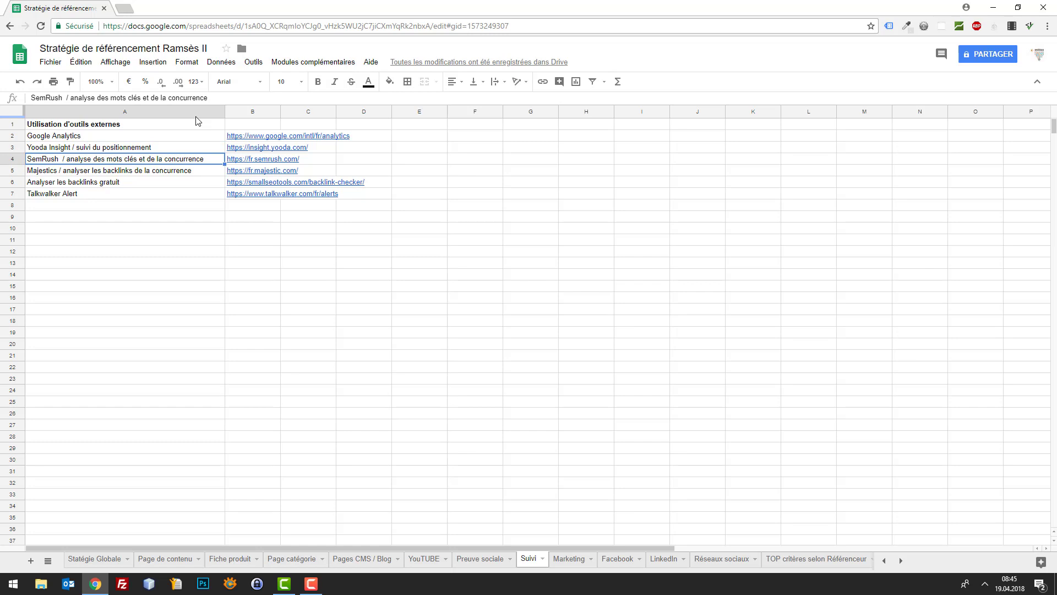
pyautogui.press('Down')
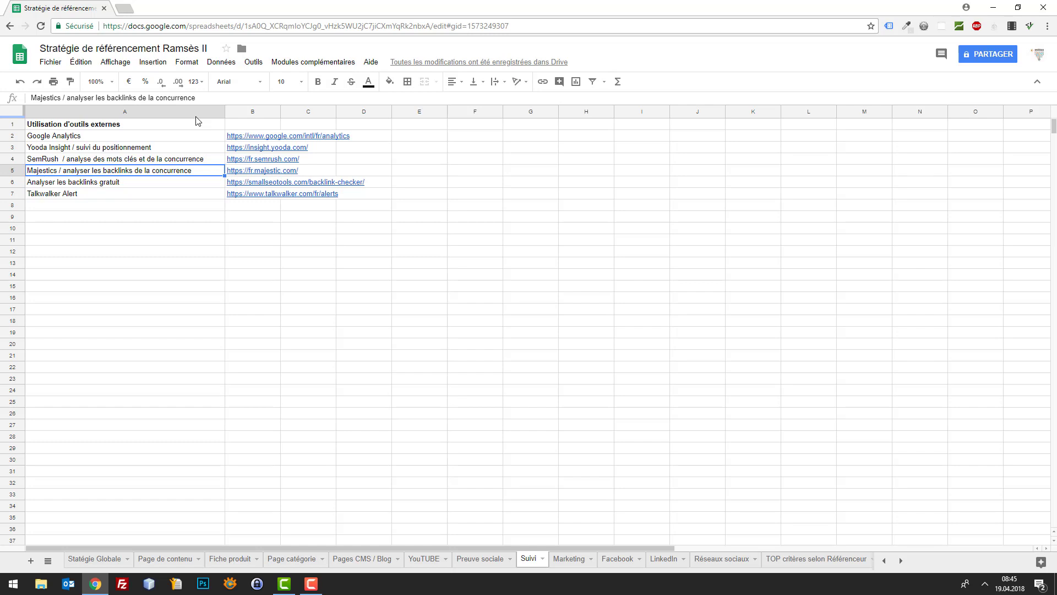
# Review row 6 of the Suivi sheet on free backlink analysis, including its smallseotools.com link.
pyautogui.press('Down')
pyautogui.press('Right')
pyautogui.press('Left')
pyautogui.press('Right')
pyautogui.press('Left')
pyautogui.press('Right')
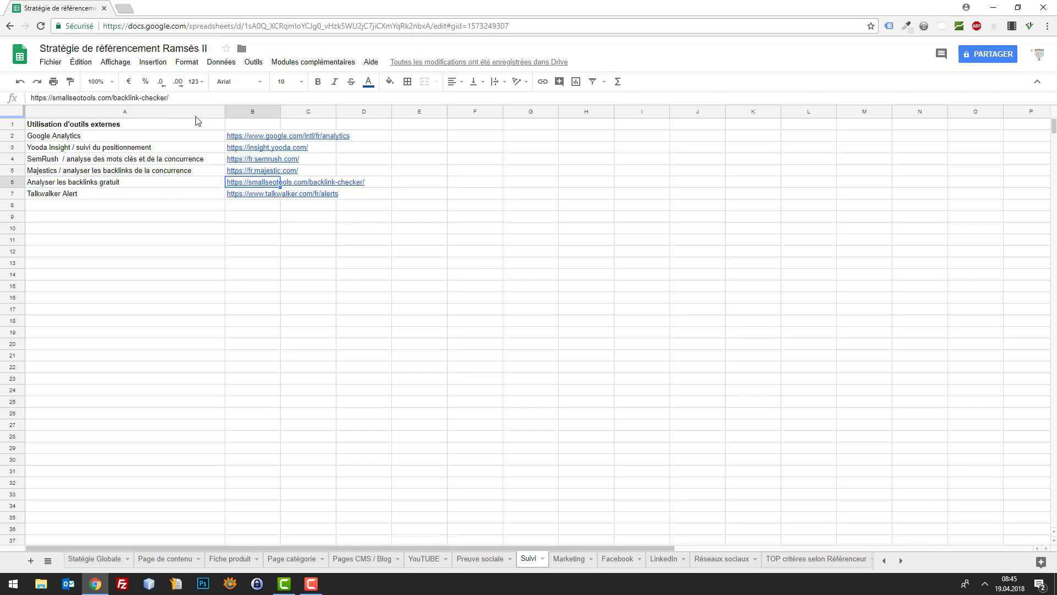
pyautogui.press('Left')
pyautogui.press('Right')
# Review row 7 of the Suivi sheet on Talkwalker Alert and its link.
pyautogui.press('Down')
pyautogui.press('Left')
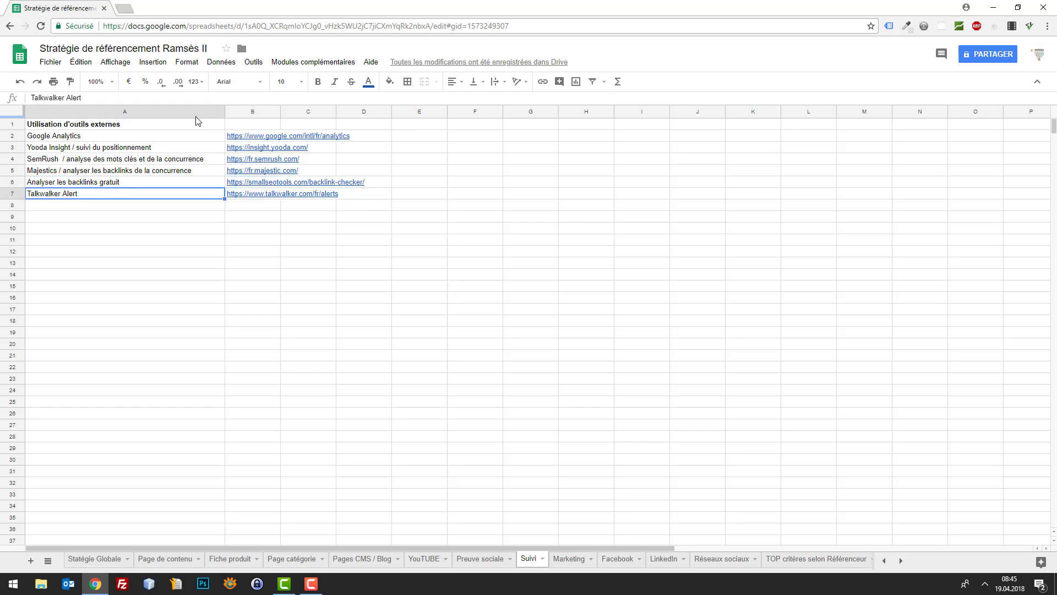
pyautogui.press('Right')
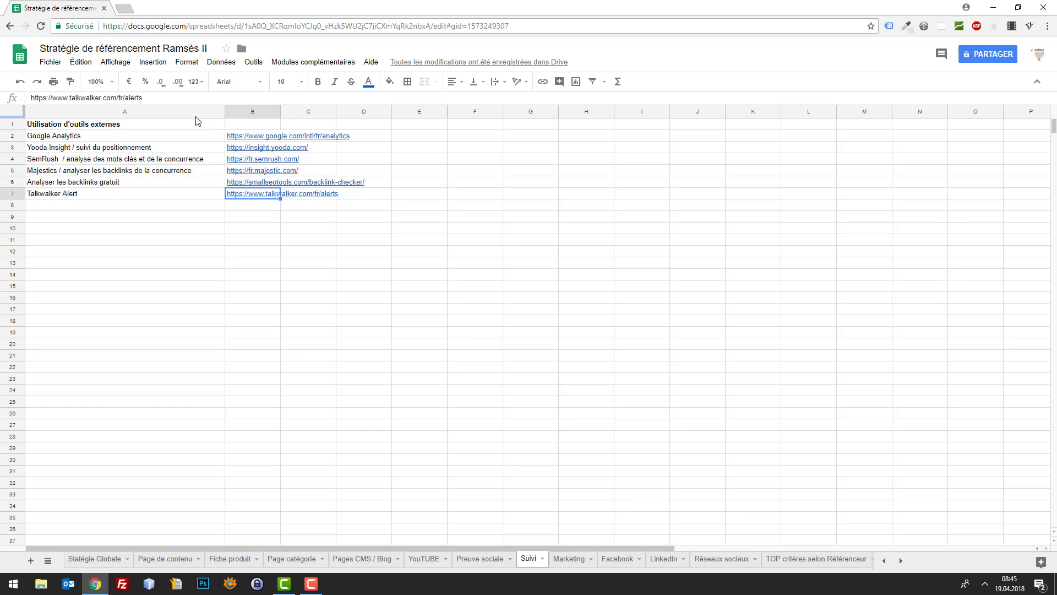
pyautogui.press('Return')
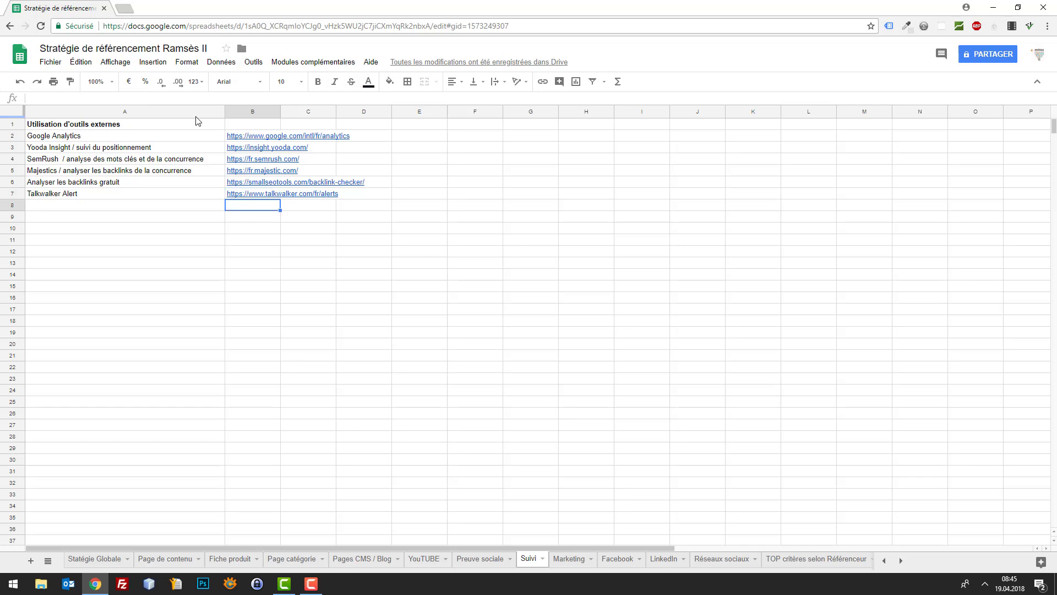
pyautogui.press('Up')
pyautogui.press('Return')
pyautogui.press('Up')
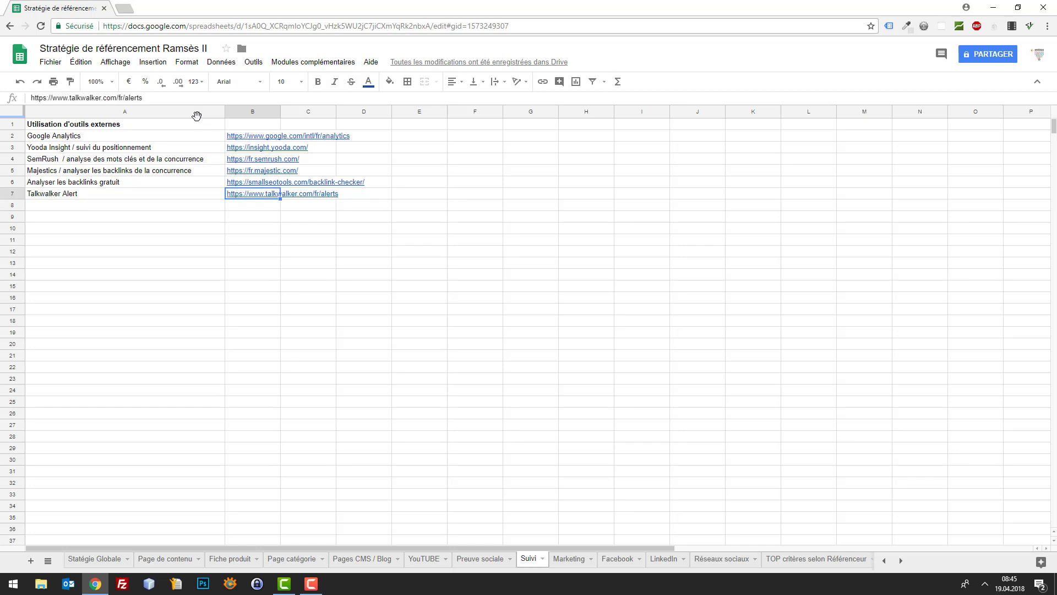
# Open the Marketing sheet and review the Gratuit section on newsletter follow-ups and talking about competitors.
pyautogui.click(564, 567)
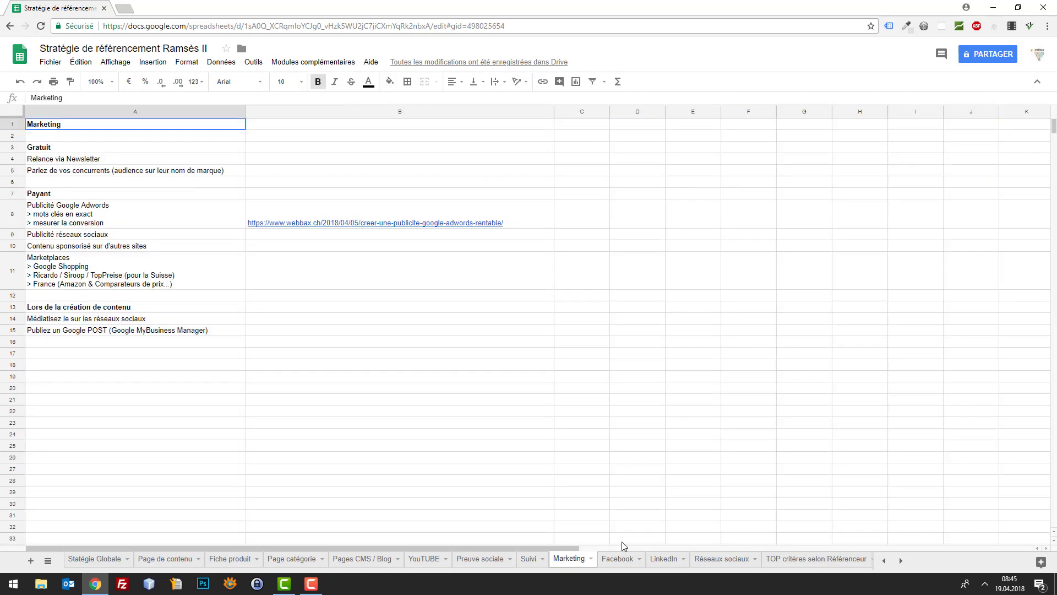
pyautogui.click(901, 561)
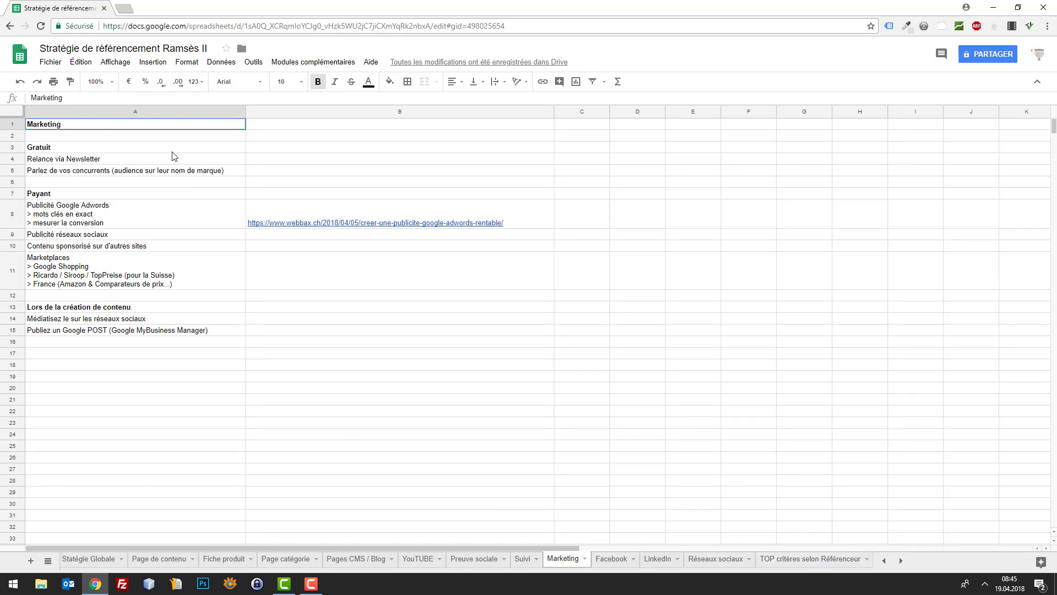
pyautogui.press('Down')
pyautogui.press('Down')
pyautogui.press('Down')
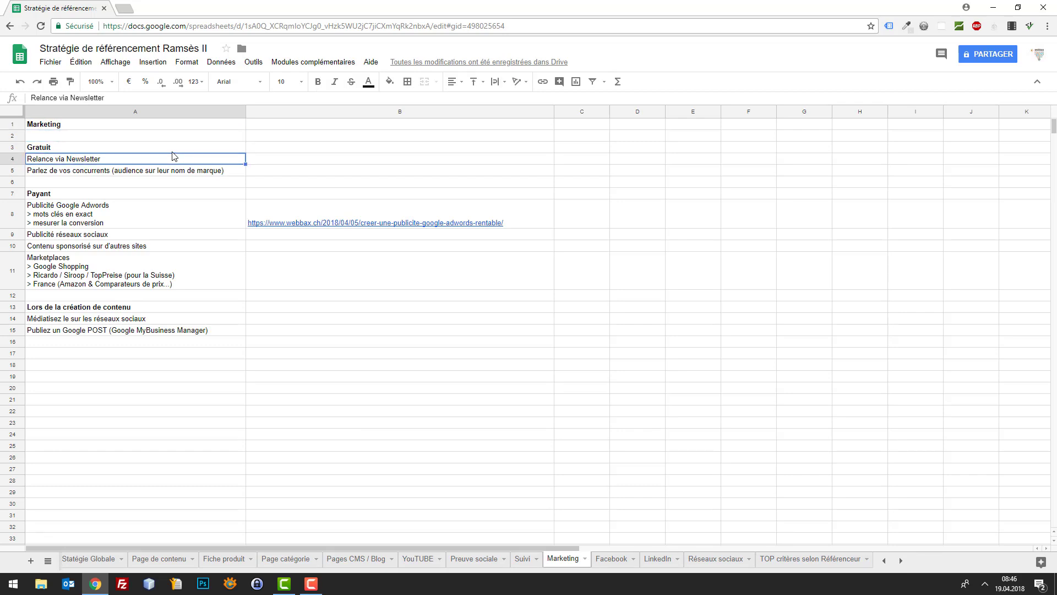
pyautogui.press('Down')
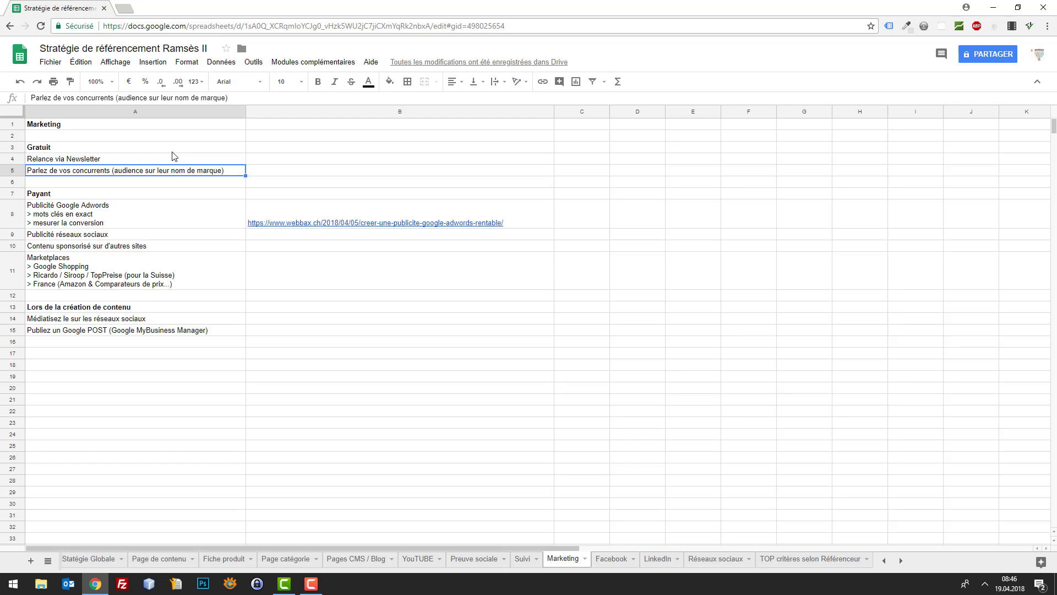
pyautogui.press('Down')
pyautogui.press('Up')
pyautogui.press('Down')
# Review the Google Adwords entry of the Payant section on the Marketing sheet, including its webbax.ch article link.
pyautogui.press('Down')
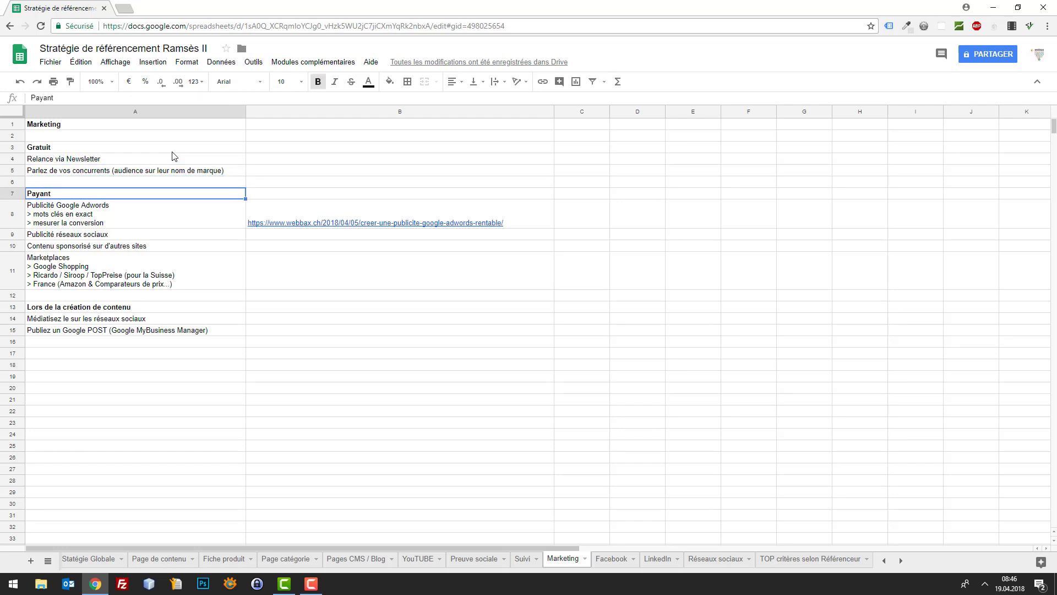
pyautogui.press('Down')
pyautogui.press('Up')
pyautogui.press('Down')
pyautogui.press('Up')
pyautogui.press('Down')
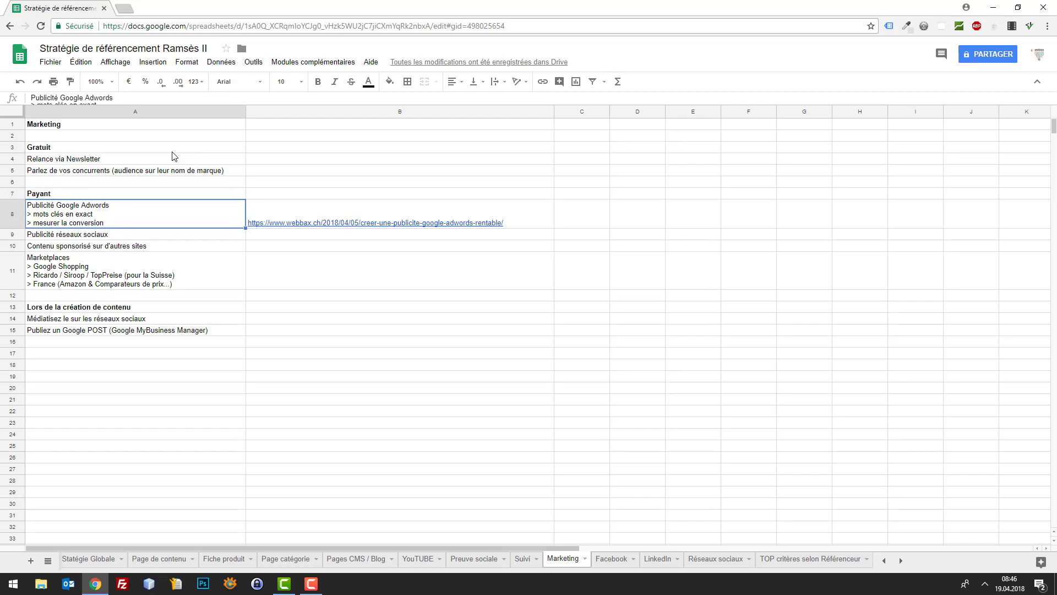
pyautogui.press('Down')
pyautogui.press('Up')
pyautogui.click(260, 198)
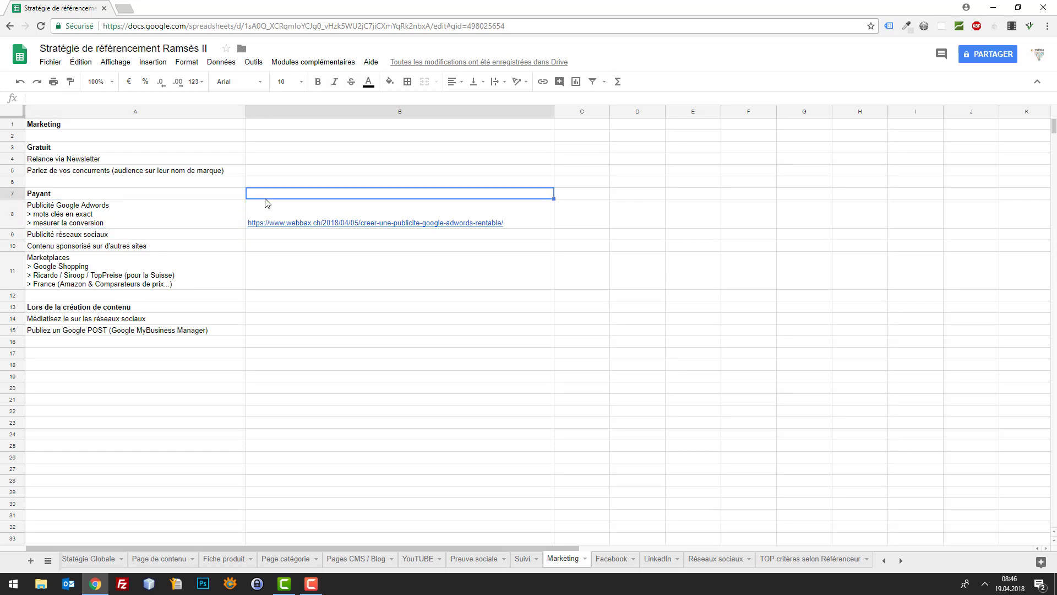
pyautogui.click(279, 214)
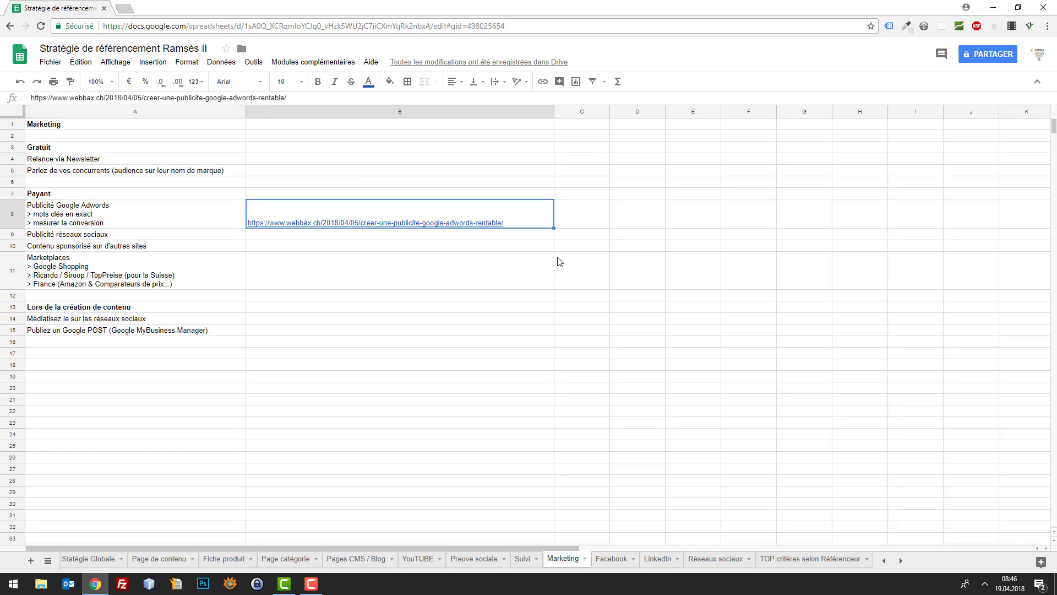
# Review rows 9 to 11 of the Marketing sheet on social network advertising, sponsored content and marketplaces.
pyautogui.press('Down')
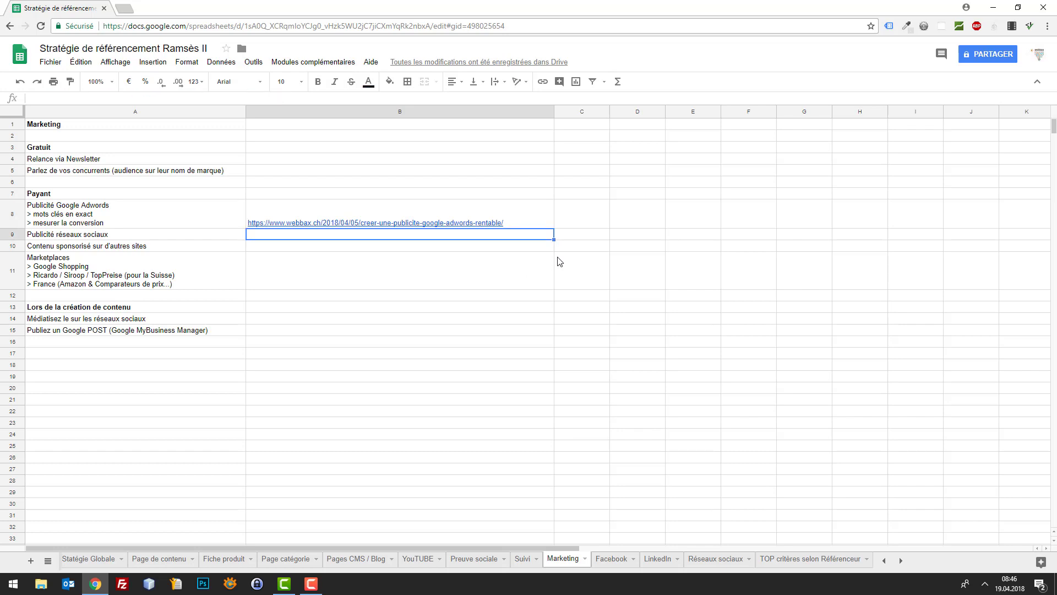
pyautogui.press('Left')
pyautogui.press('Right')
pyautogui.press('Left')
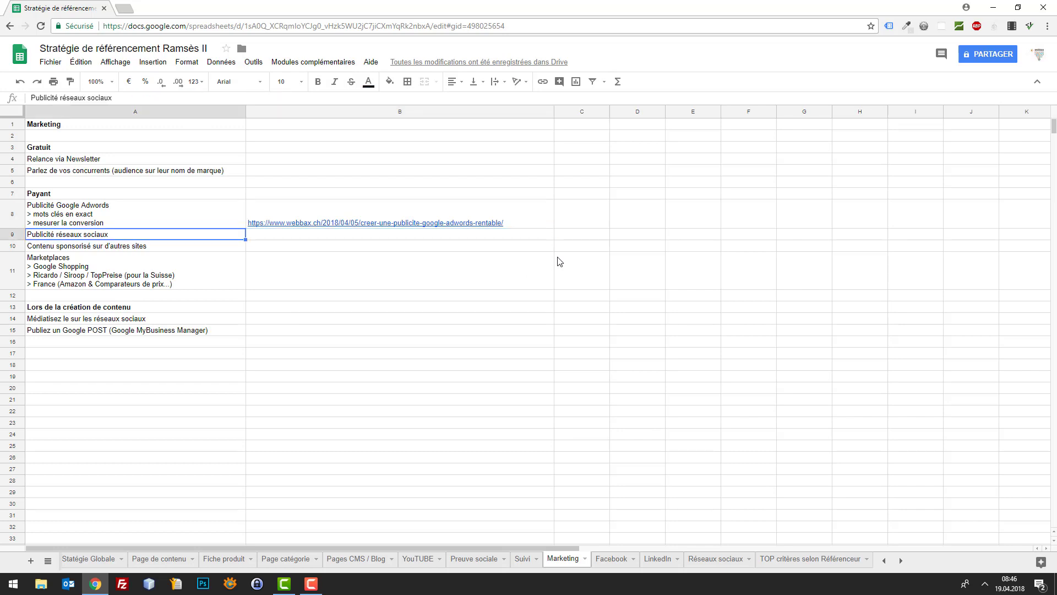
pyautogui.press('Down')
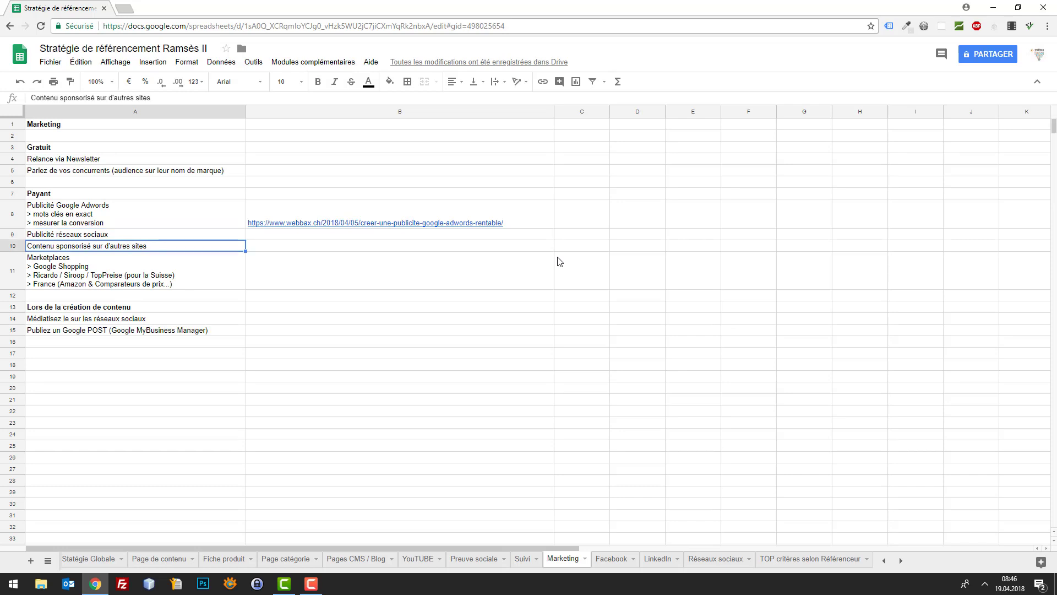
pyautogui.press('Down')
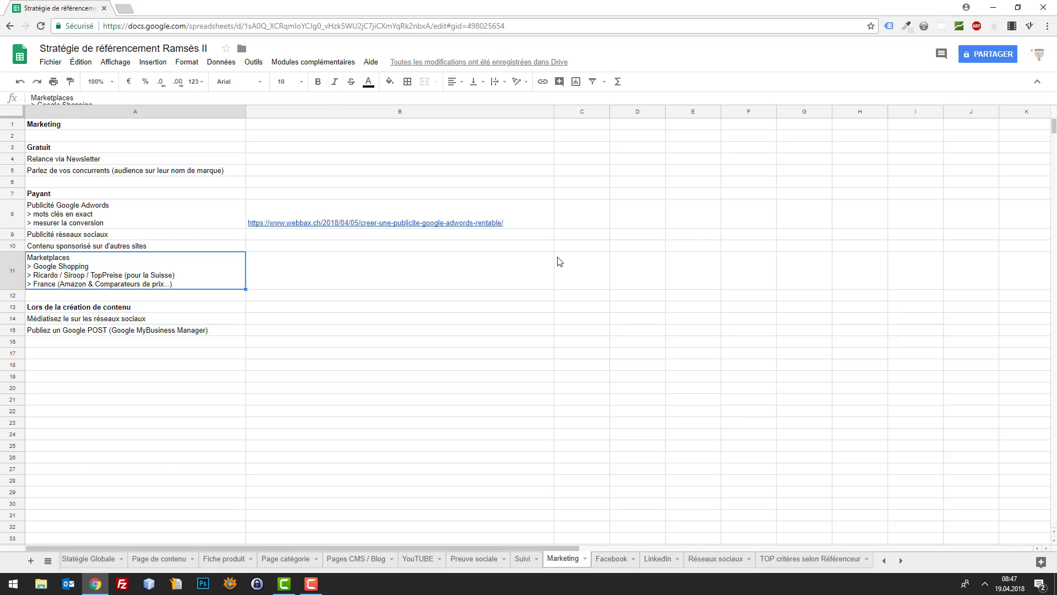
# Review the content creation section of the Marketing sheet on social network promotion and publishing a Google POST.
pyautogui.click(100, 307)
pyautogui.press('Down')
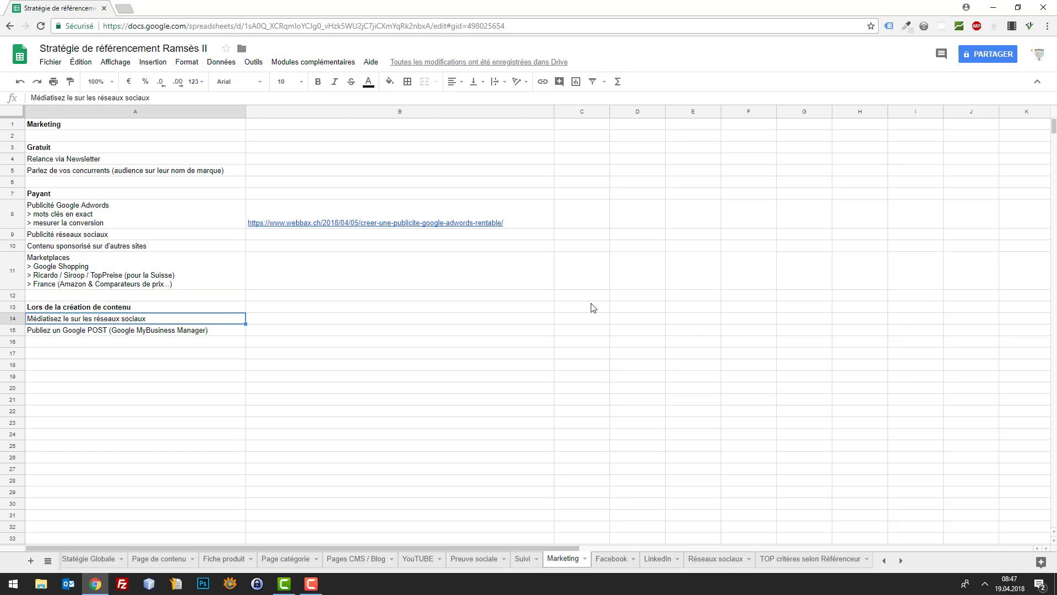
pyautogui.press('Down')
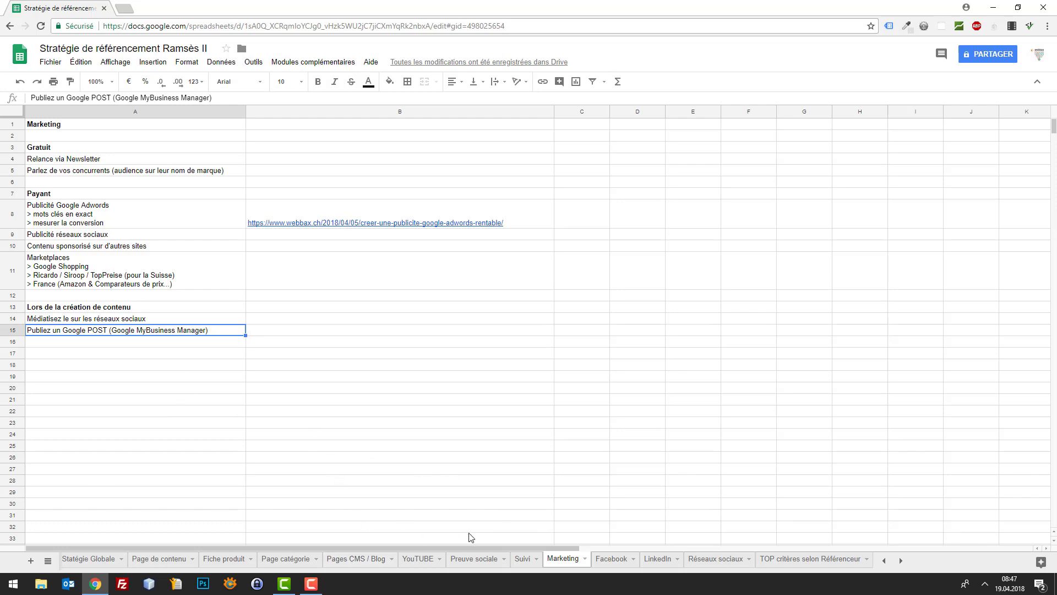
# Open the Facebook sheet and review rows 2 to 4 on the pro page, daily publication and weekly contest.
pyautogui.click(610, 559)
pyautogui.click(245, 318)
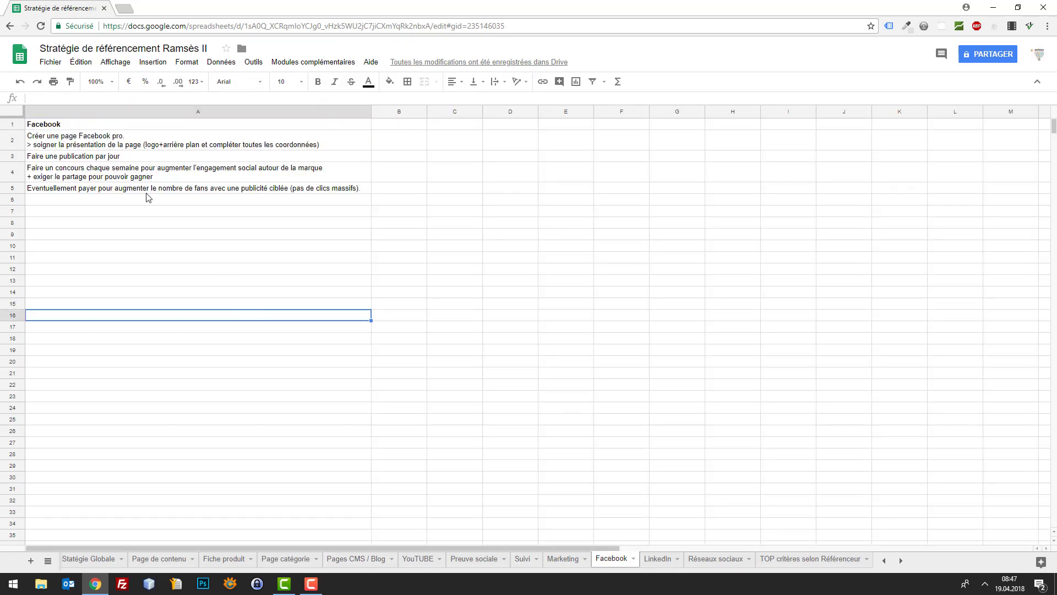
pyautogui.click(78, 138)
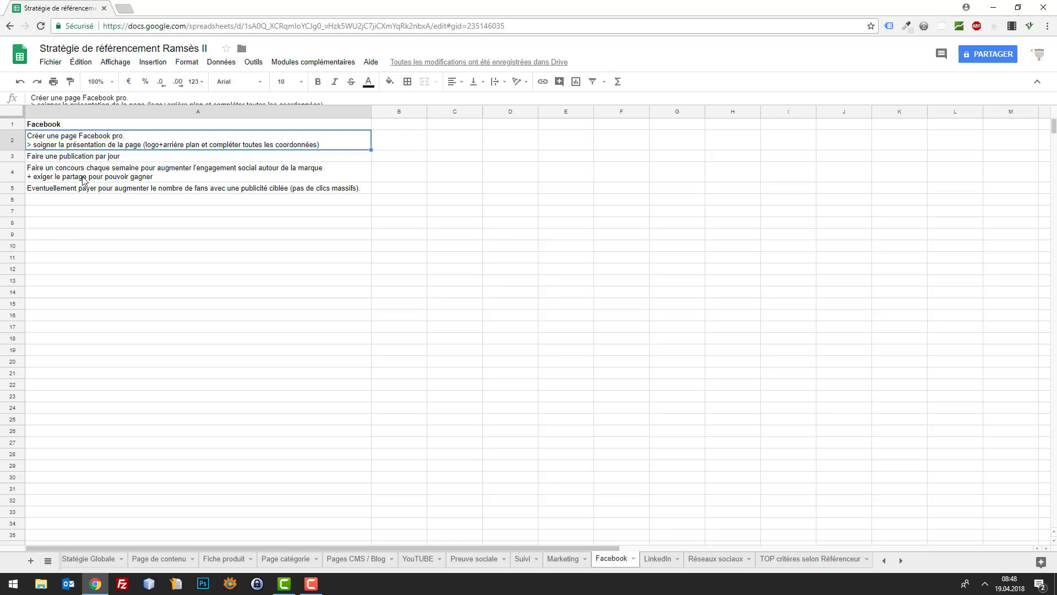
pyautogui.click(104, 158)
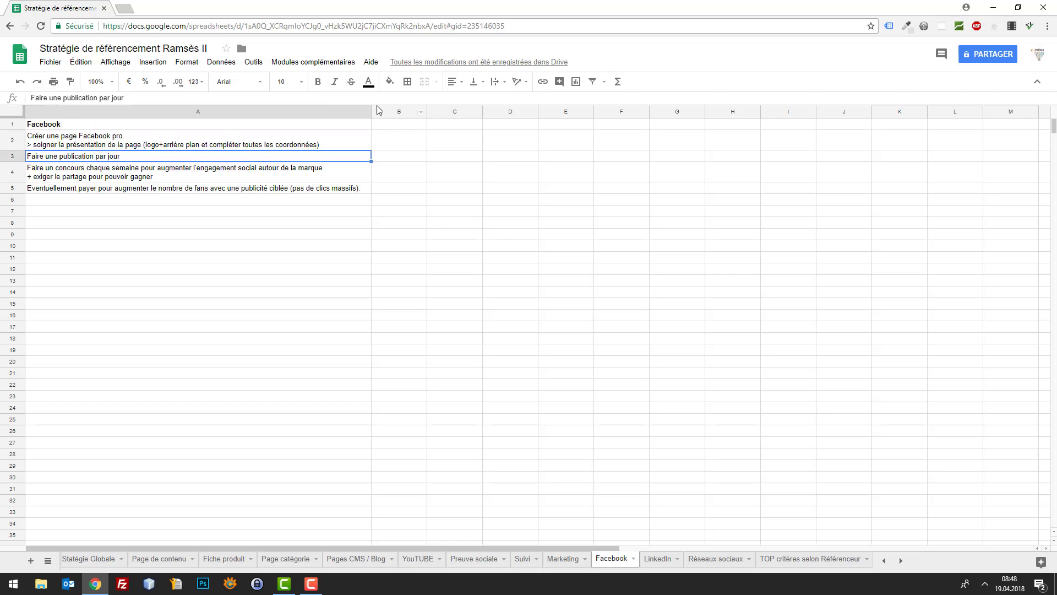
pyautogui.press('Down')
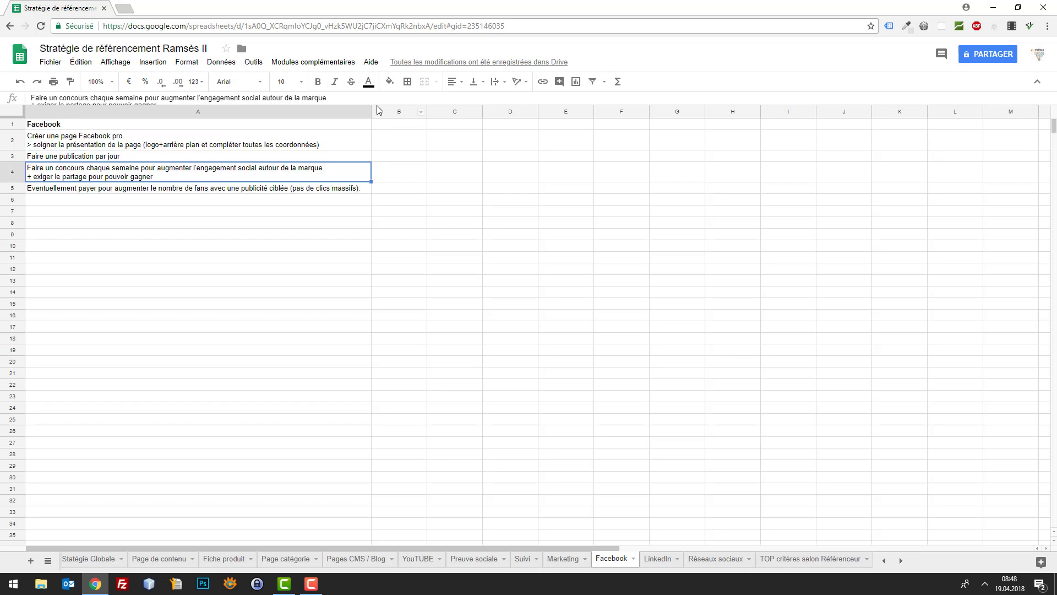
# Search Google for "webbax concours facebook" in a new browser tab and open the Webbax article "Pirater légalement sa croissance sur Facebook".
pyautogui.click(125, 9)
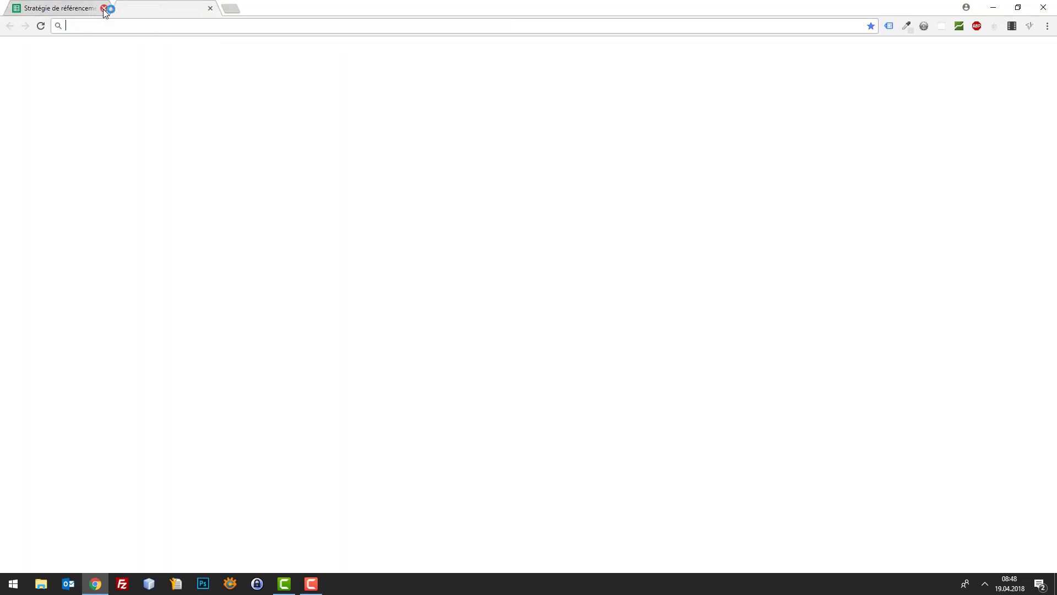
pyautogui.write('webbax c')
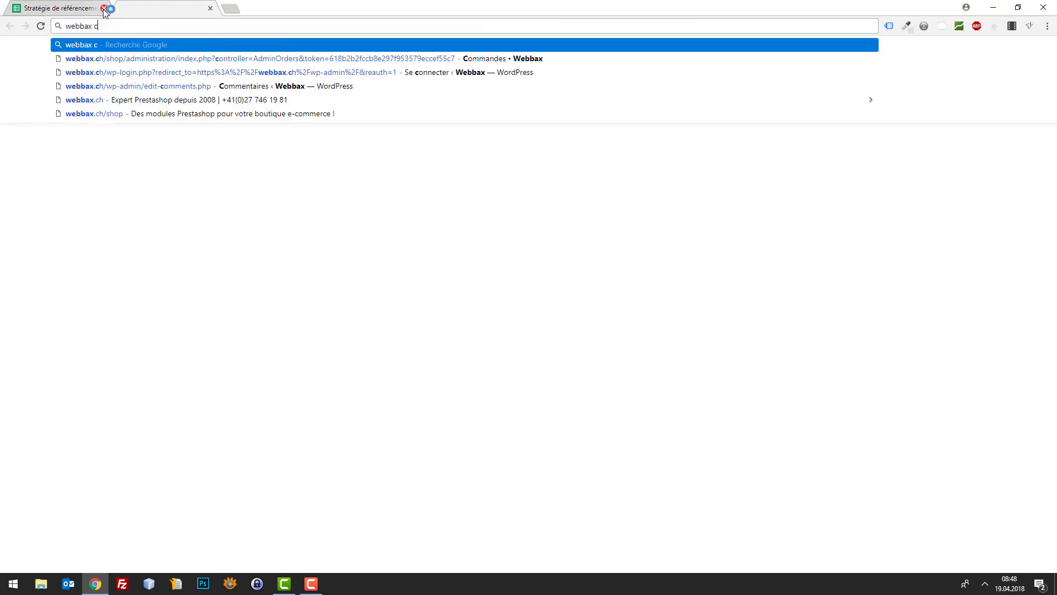
pyautogui.write('oncours facebook')
pyautogui.press('Return')
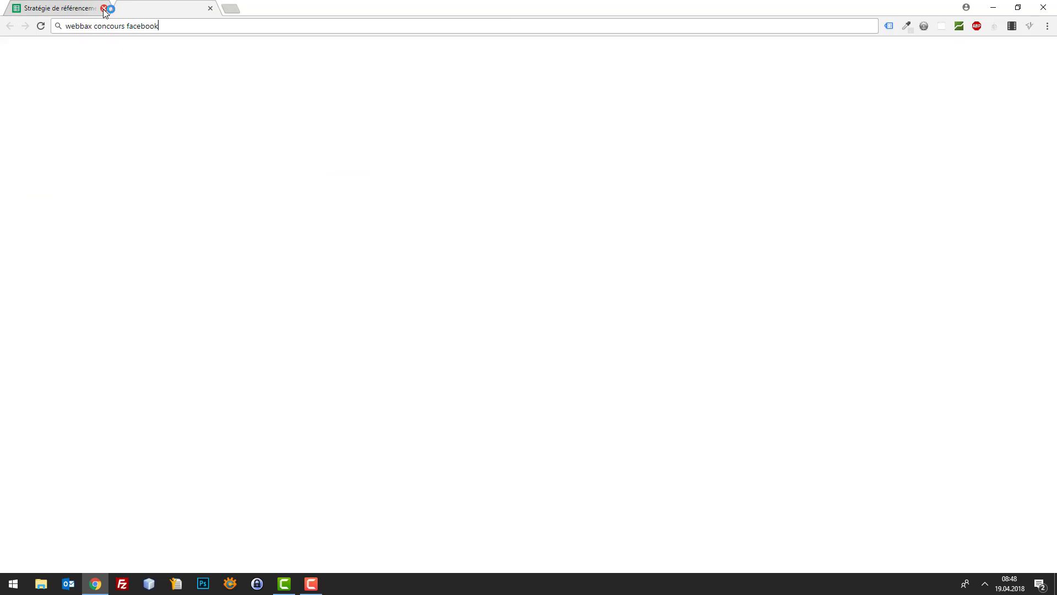
pyautogui.click(205, 140)
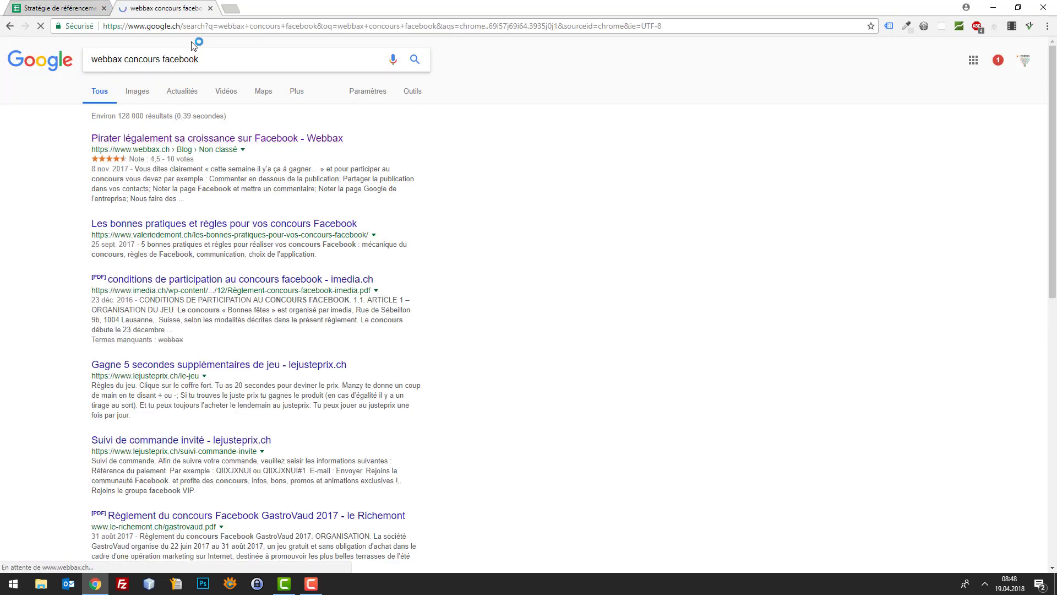
# Back in the Facebook sheet, add the URL of the Webbax article beside the weekly contest row in B4 and widen column B to fit it.
pyautogui.hotkey('ctrl', 'Tab')
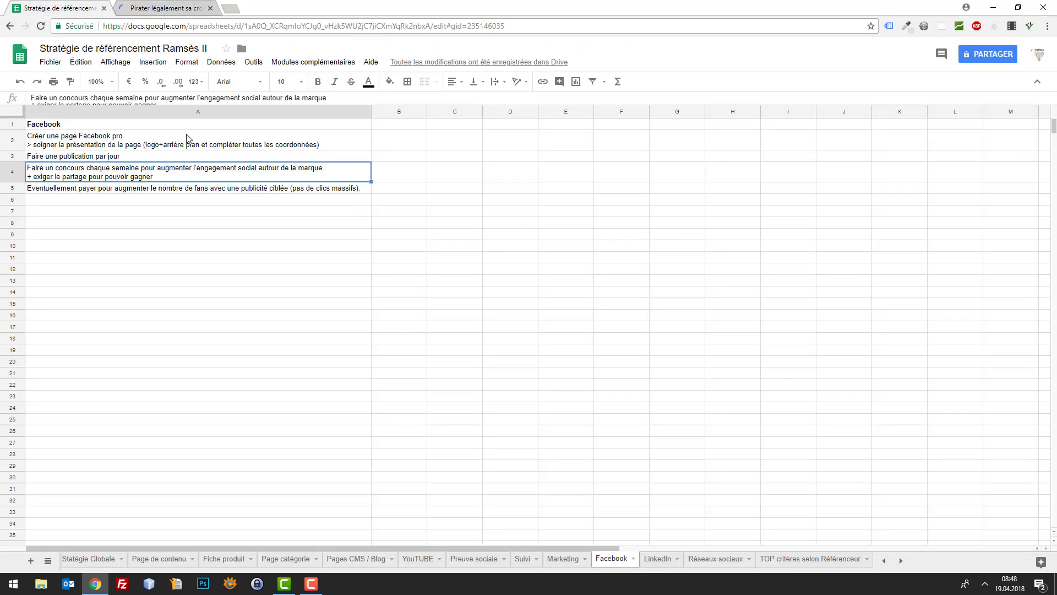
pyautogui.click(382, 174)
pyautogui.write('https://www.webbax.ch/2017/11/08/pirater-legalement-sa-croissance-sur-facebook/')
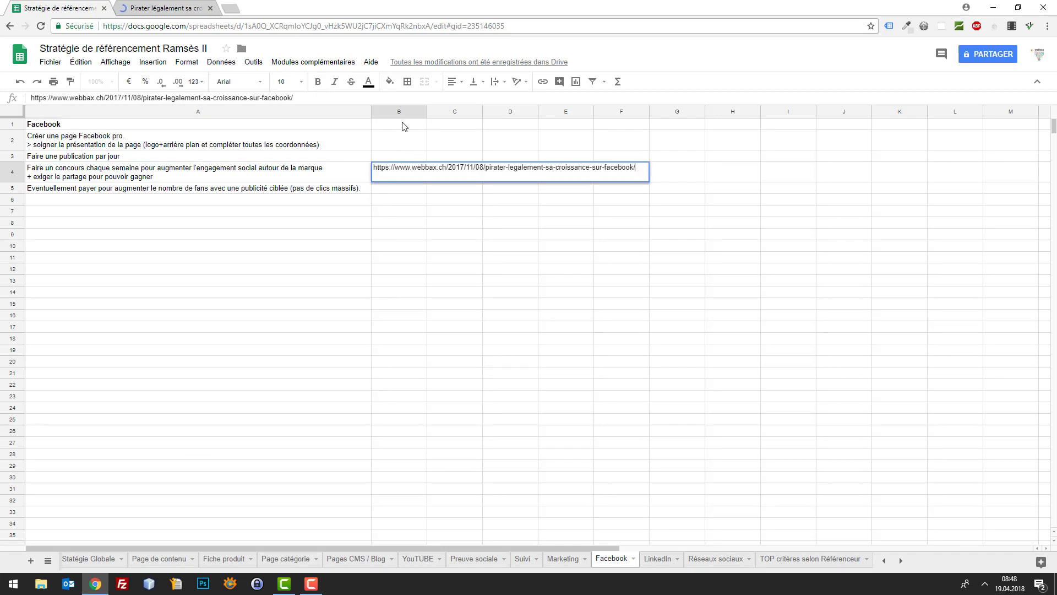
pyautogui.press('Tab')
pyautogui.moveTo(425, 114); pyautogui.dragTo(649, 117)
pyautogui.click(605, 236)
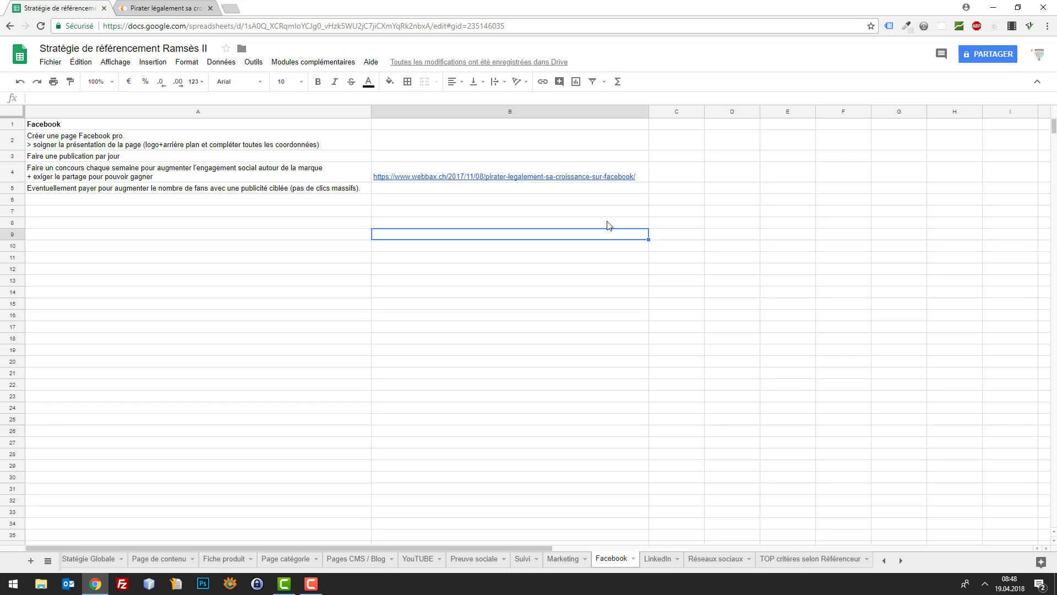
# Review row 5 of the Facebook sheet on paying for targeted advertising to gain more fans.
pyautogui.click(277, 200)
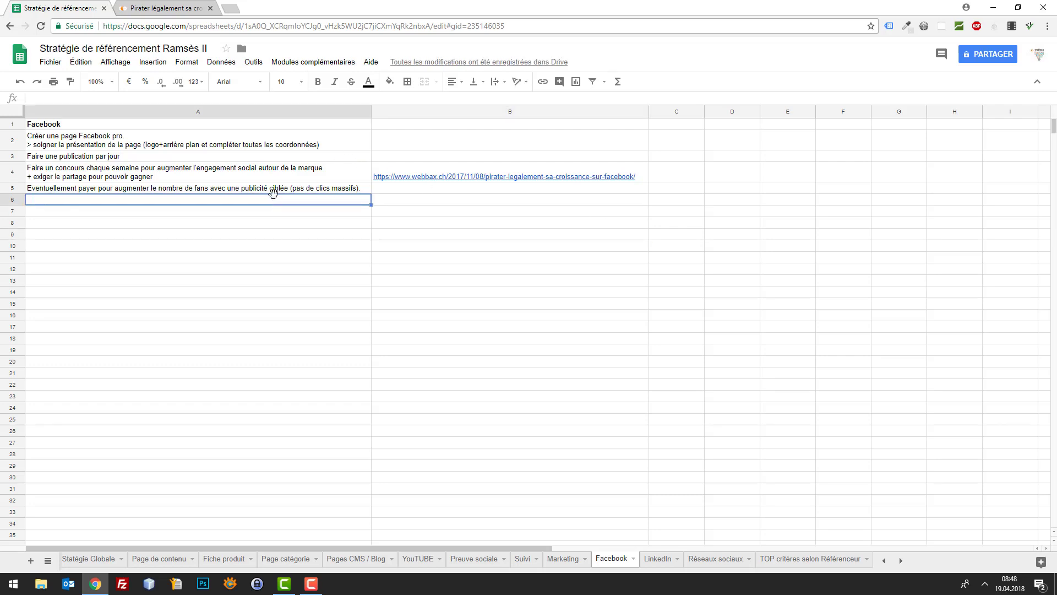
pyautogui.click(242, 189)
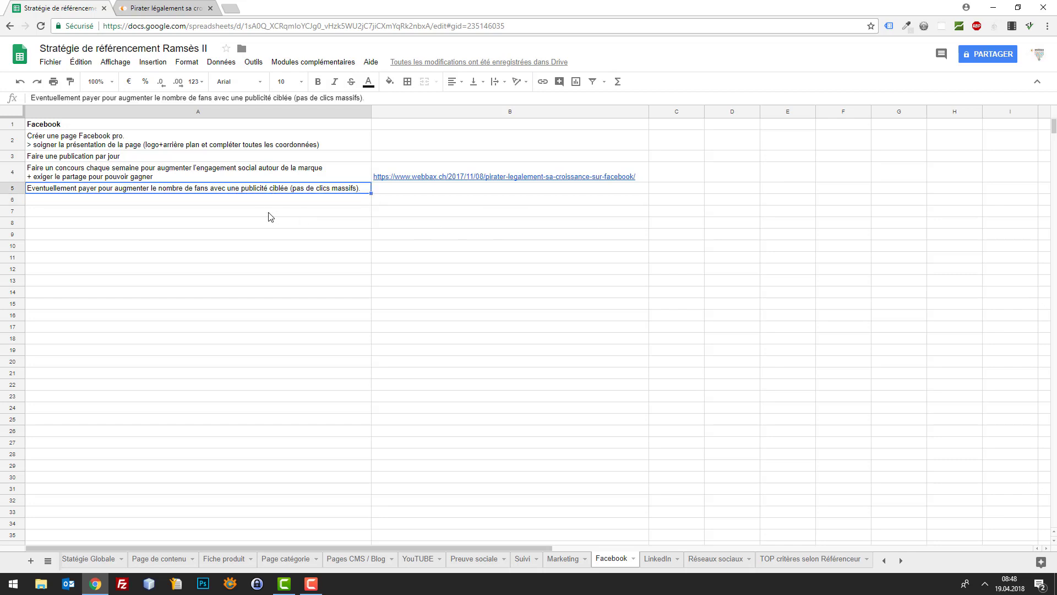
pyautogui.press('Right')
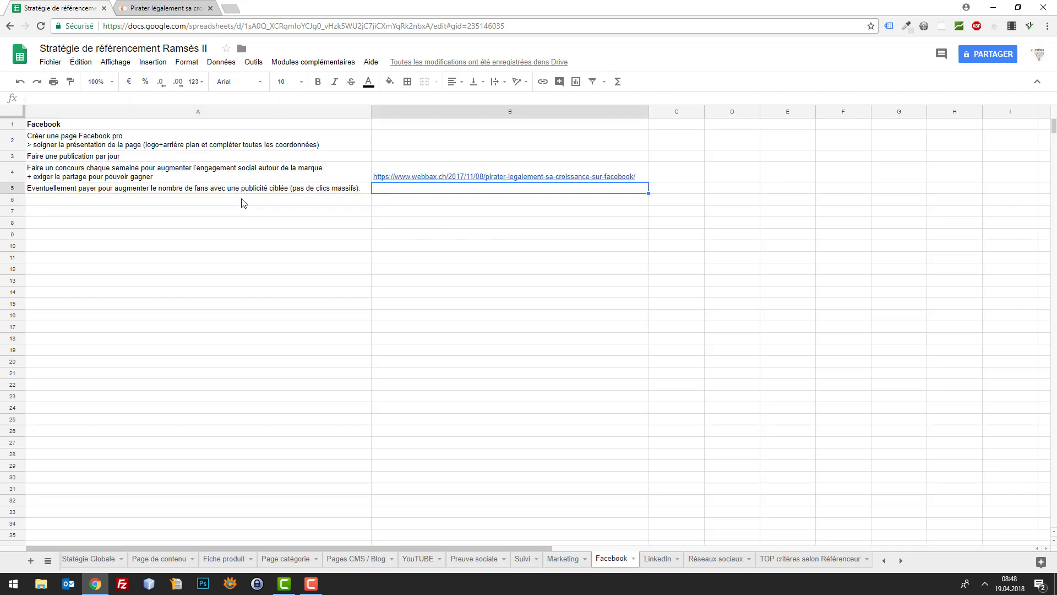
pyautogui.click(313, 180)
pyautogui.click(329, 190)
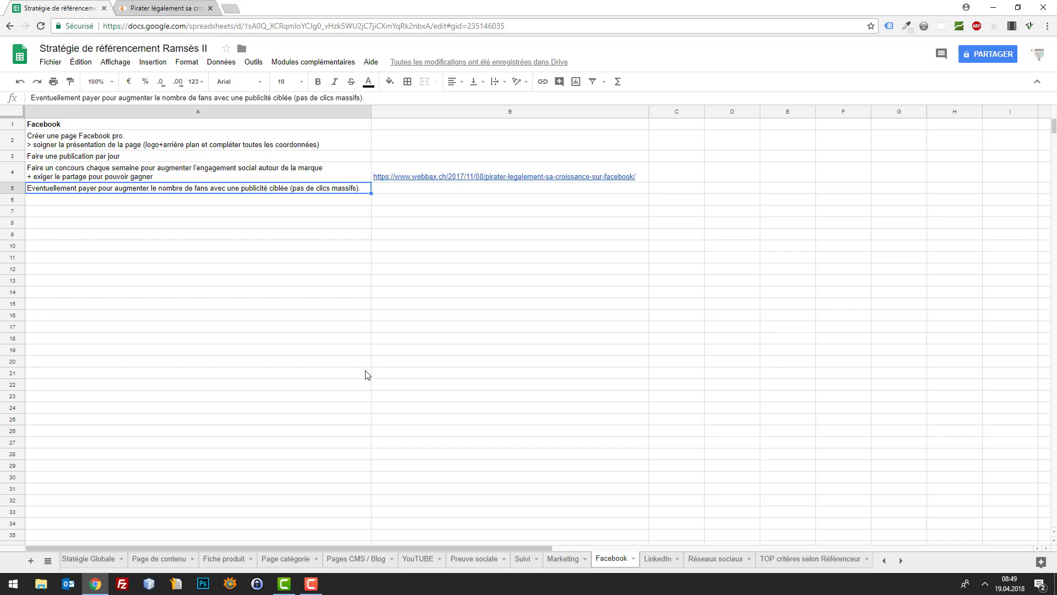
# Open the LinkedIn sheet and review rows 2 to 4 on the complete page, weekly contacts and opportunities.
pyautogui.click(650, 560)
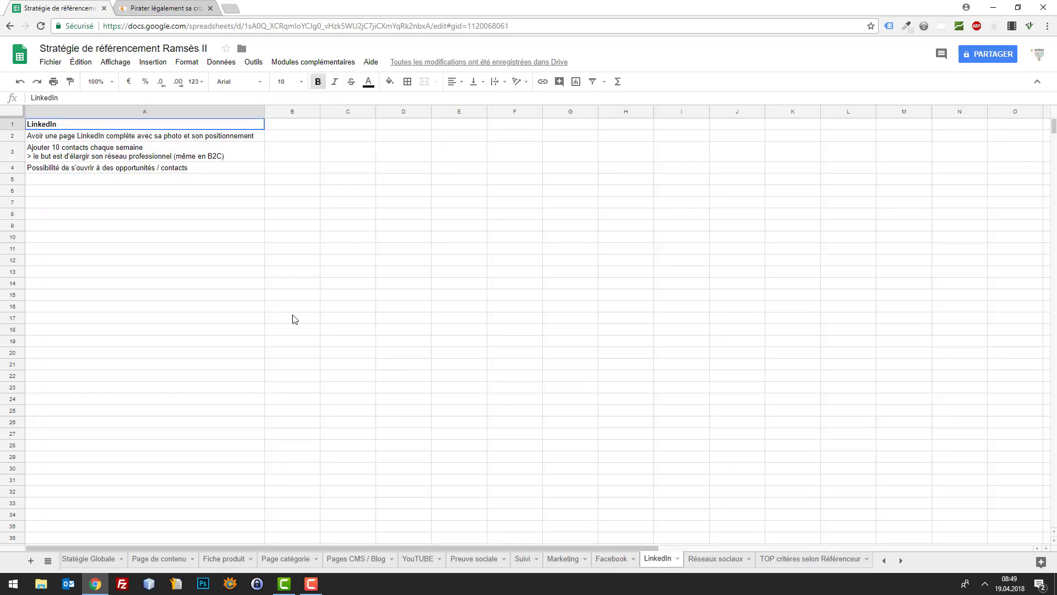
pyautogui.click(201, 285)
pyautogui.click(130, 149)
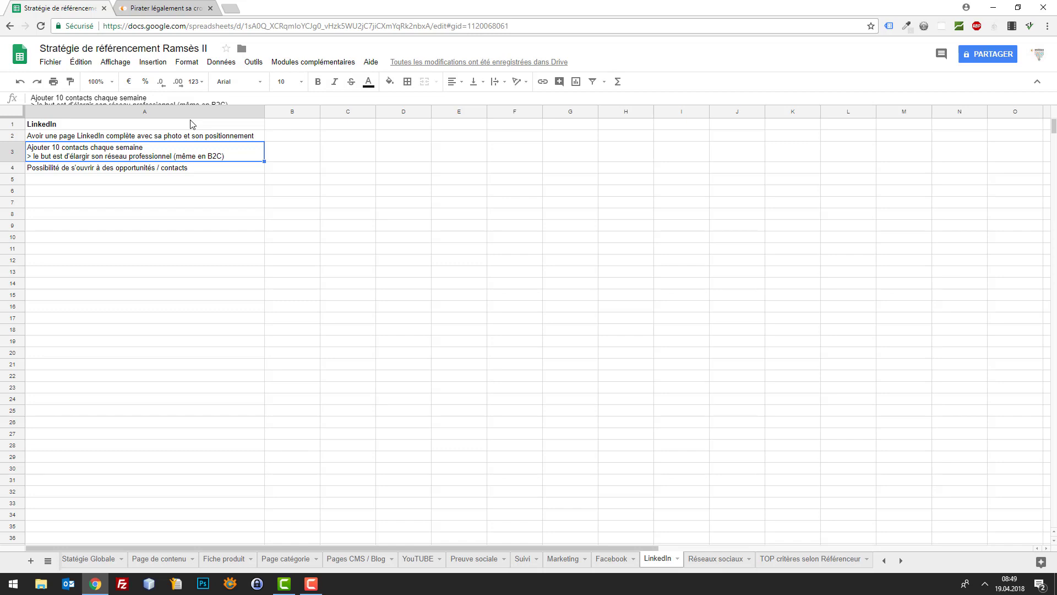
pyautogui.click(350, 285)
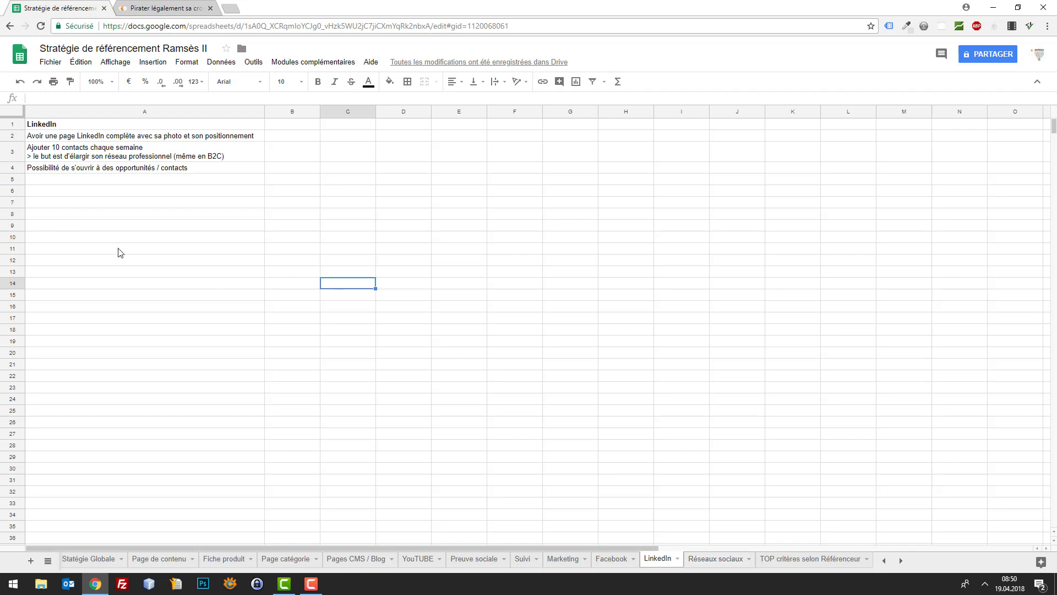
pyautogui.click(113, 170)
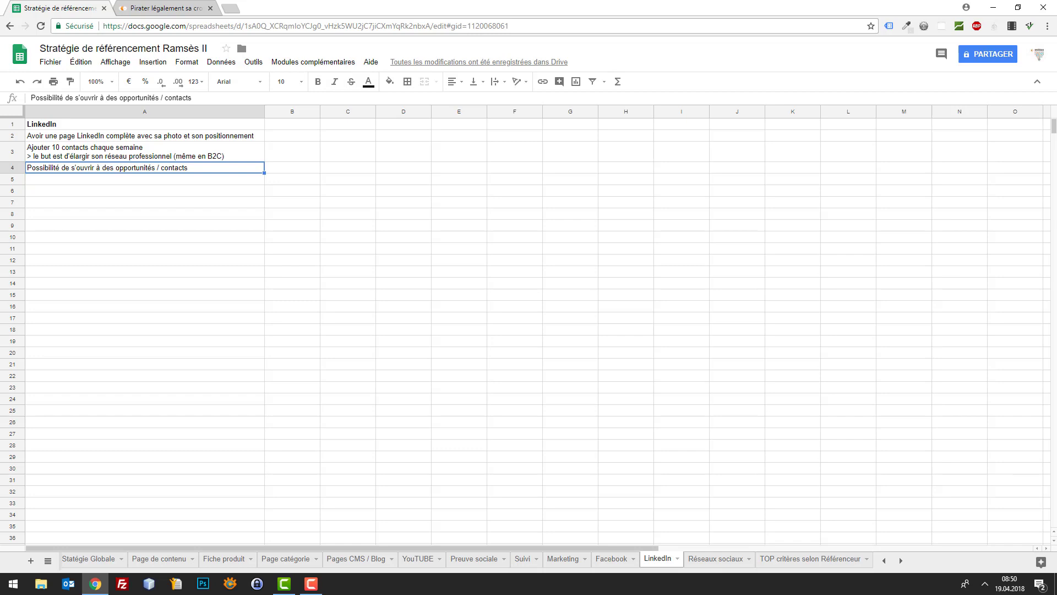
pyautogui.press('F10')
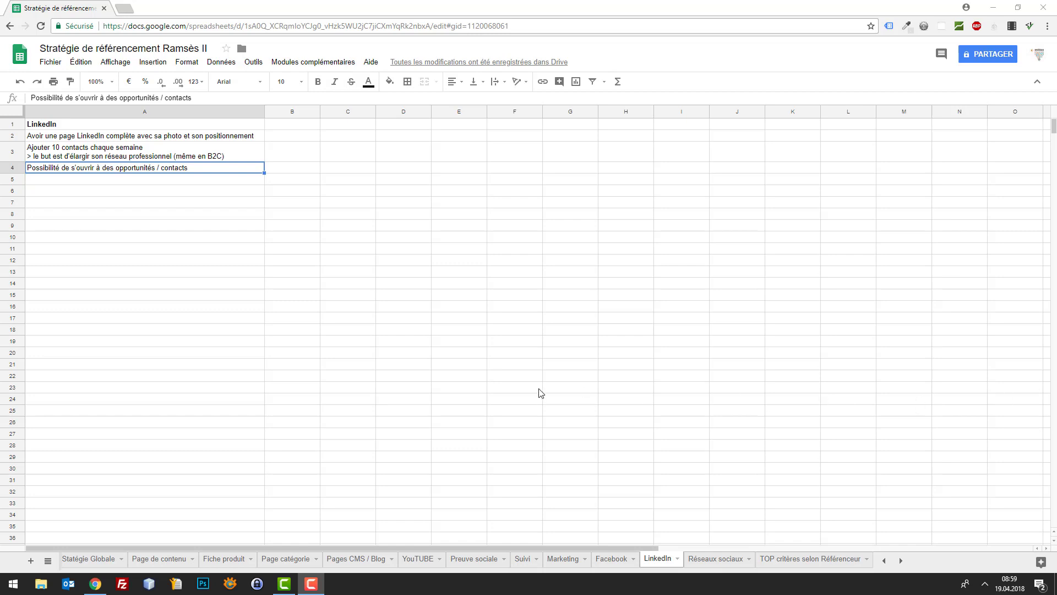
pyautogui.click(171, 213)
pyautogui.click(181, 170)
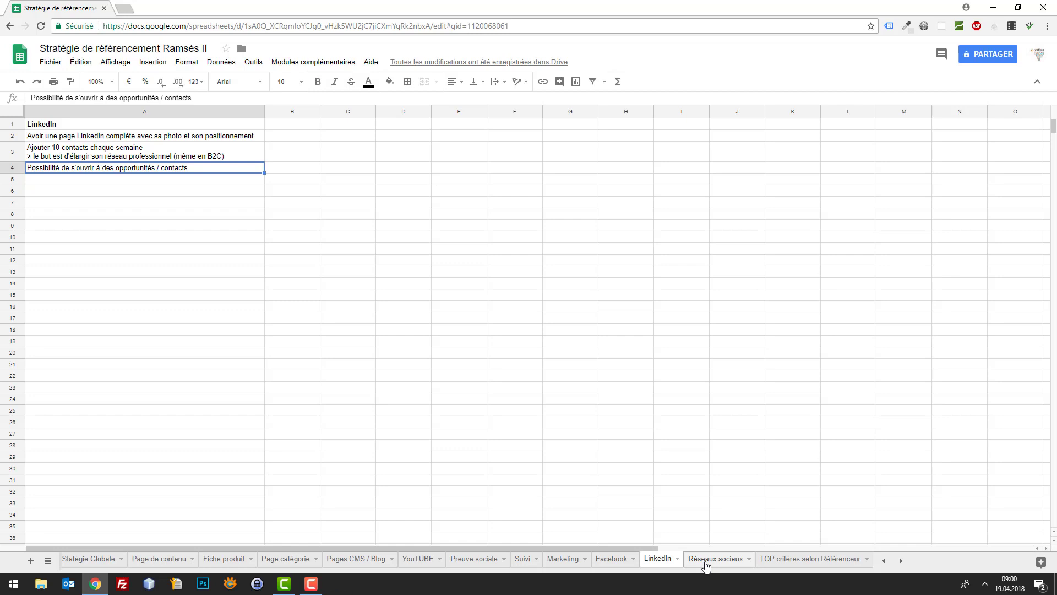
# Open the Réseaux sociaux sheet and review row 2 on no-follow Facebook and Twitter links and developing brand awareness.
pyautogui.click(707, 566)
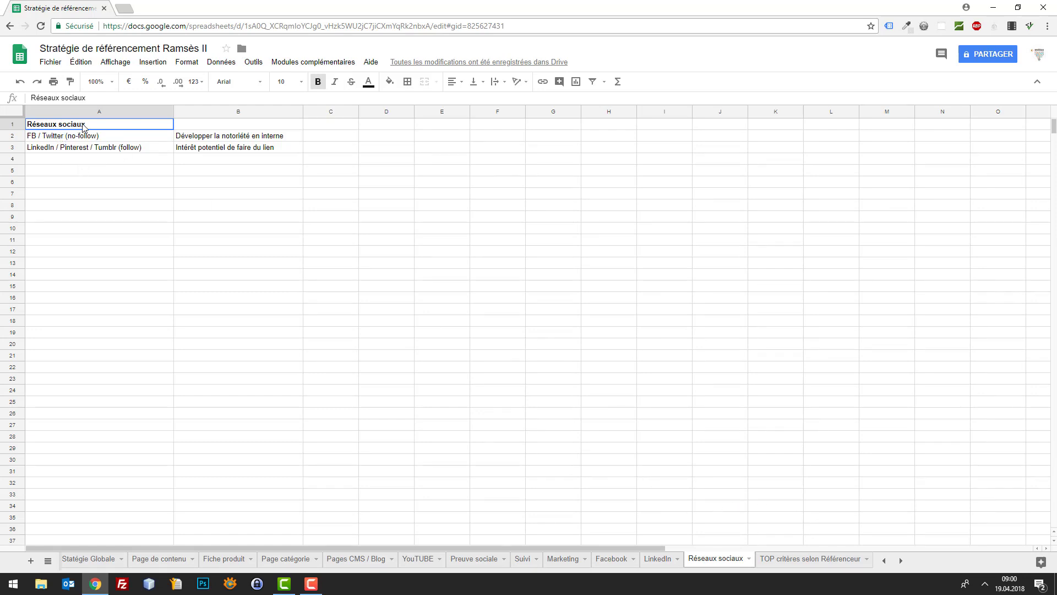
pyautogui.click(133, 139)
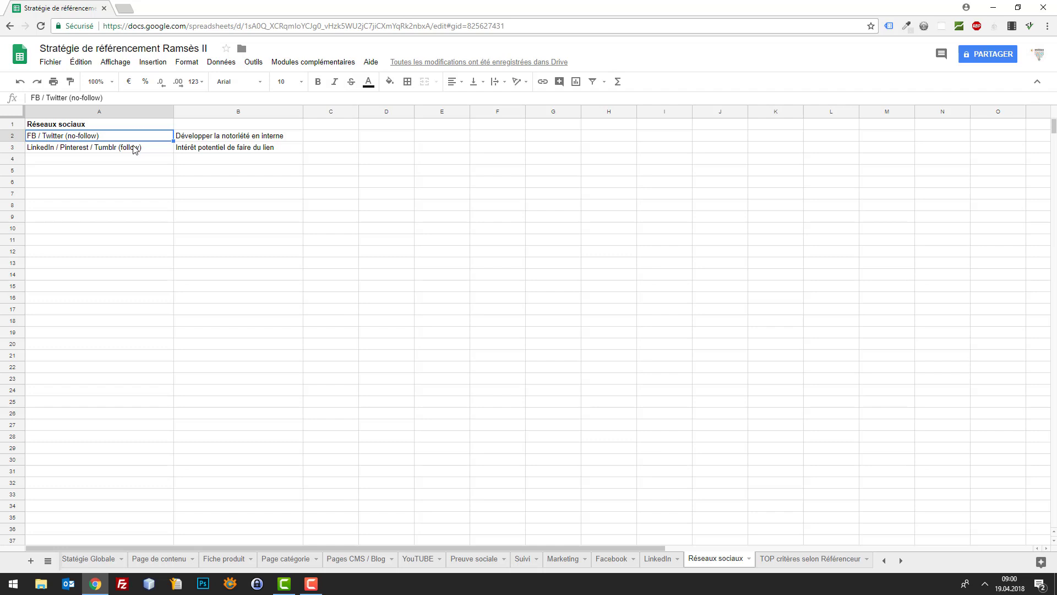
pyautogui.press('Right')
pyautogui.press('Left')
pyautogui.press('Right')
pyautogui.press('Left')
pyautogui.press('Right')
pyautogui.press('Left')
pyautogui.press('Right')
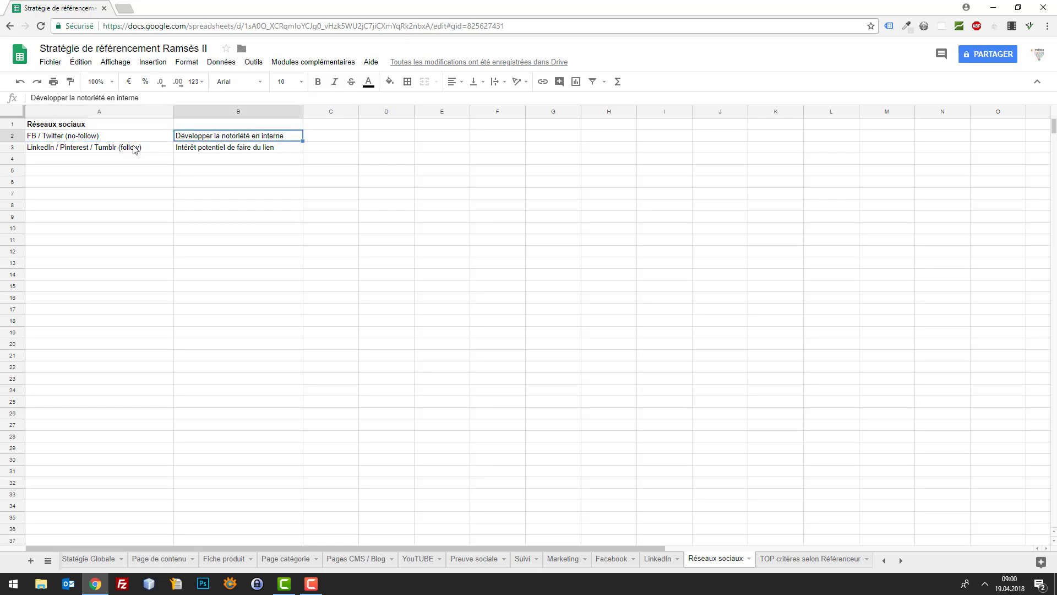
# Review row 3 of the Réseaux sociaux sheet on follow links from LinkedIn, Pinterest and Tumblr and their link-building interest.
pyautogui.press('Down')
pyautogui.press('Left')
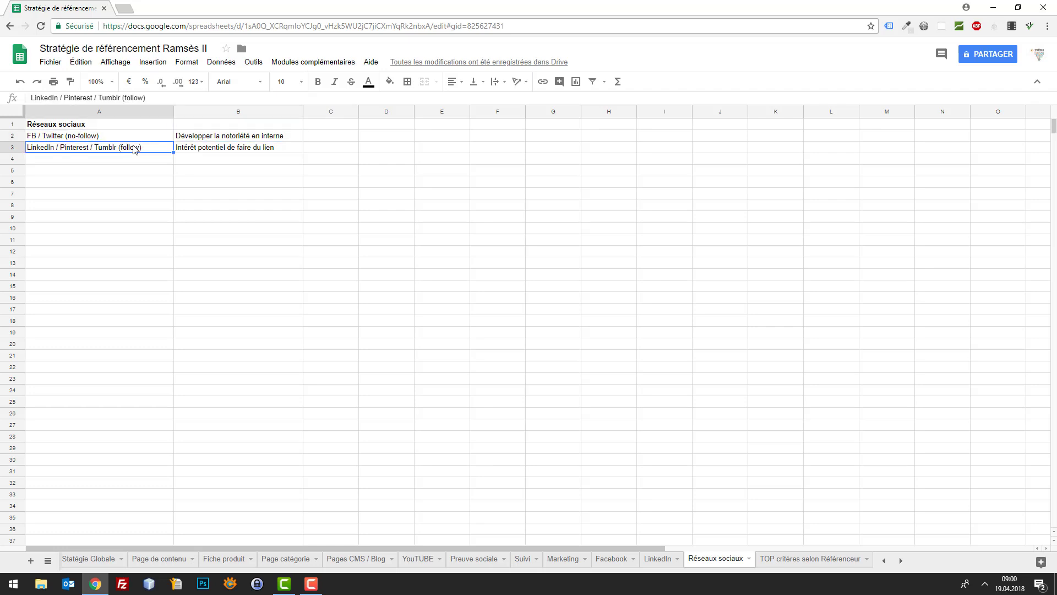
pyautogui.press('Right')
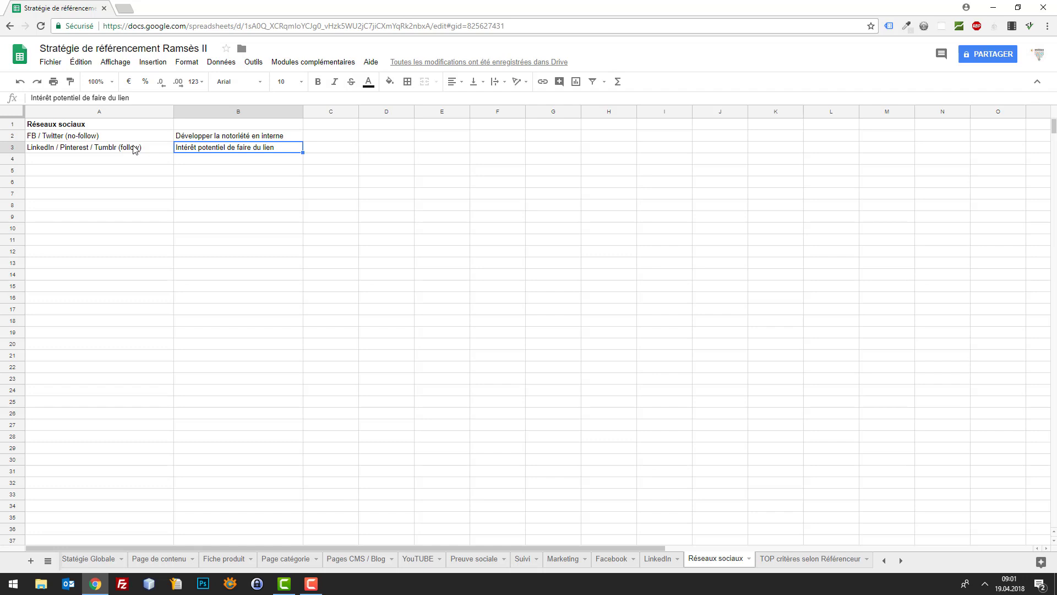
pyautogui.click(135, 150)
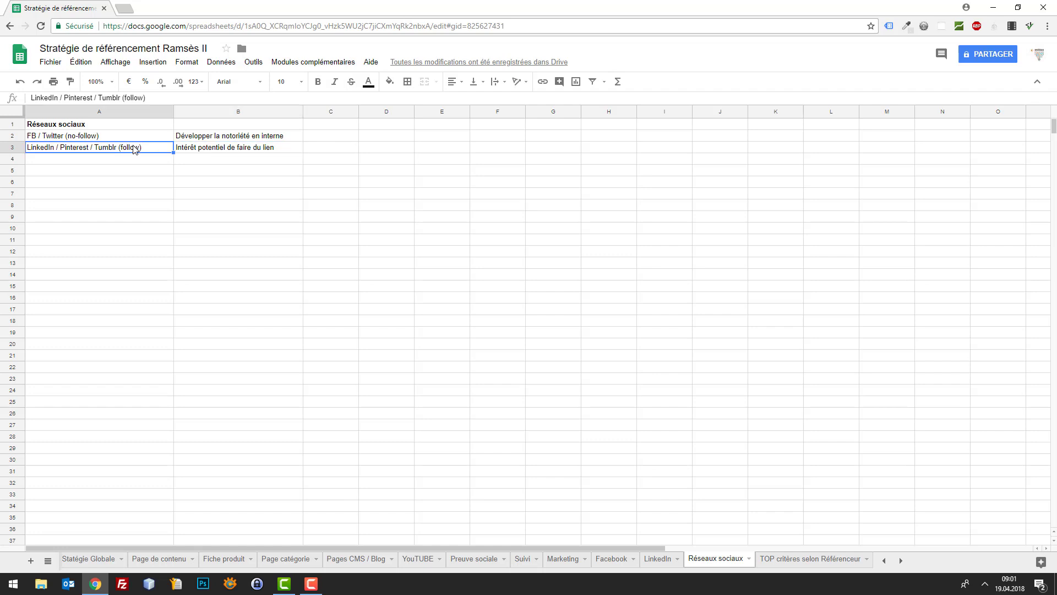
pyautogui.click(114, 160)
pyautogui.doubleClick(115, 148)
pyautogui.moveTo(116, 147); pyautogui.dragTo(63, 144)
pyautogui.click(78, 173)
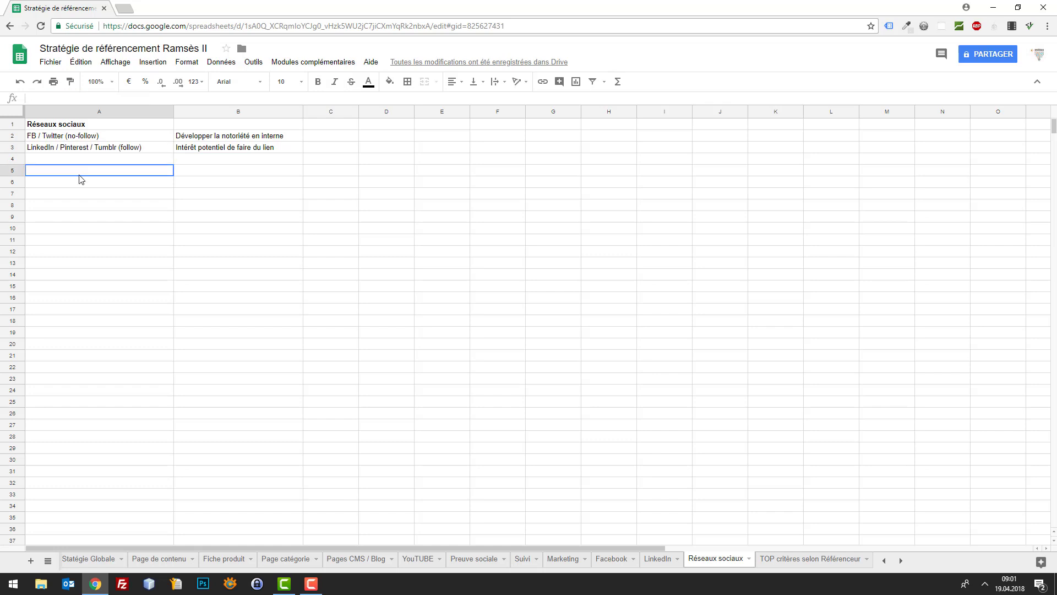
pyautogui.click(100, 152)
pyautogui.doubleClick(98, 149)
pyautogui.doubleClick(105, 147)
pyautogui.click(110, 160)
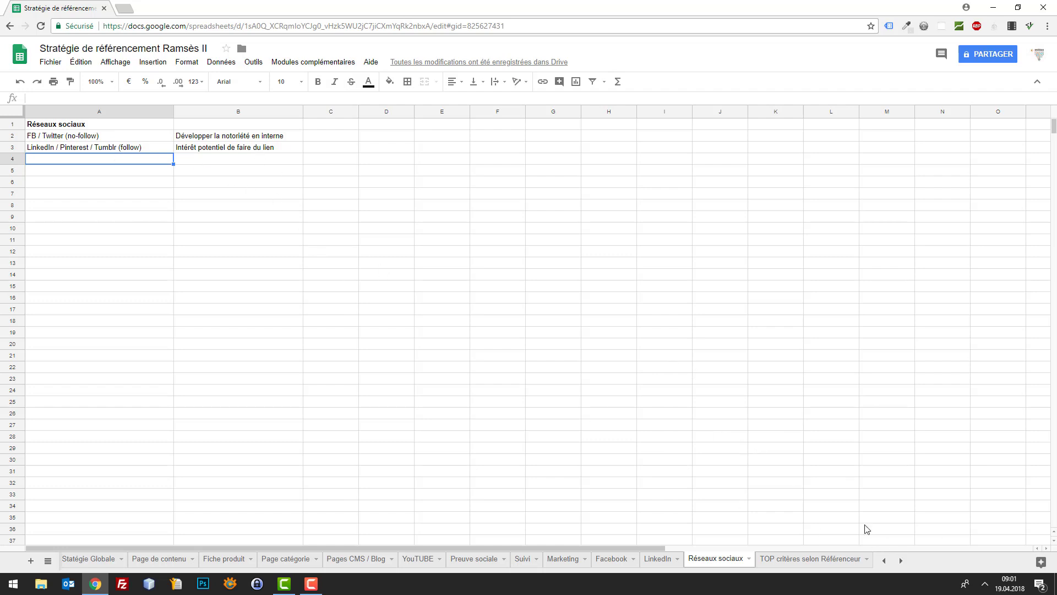
# Open the TOP critères selon Référenceur sheet and review the row 2 criterion on inbound links from different domains and its comment.
pyautogui.click(789, 565)
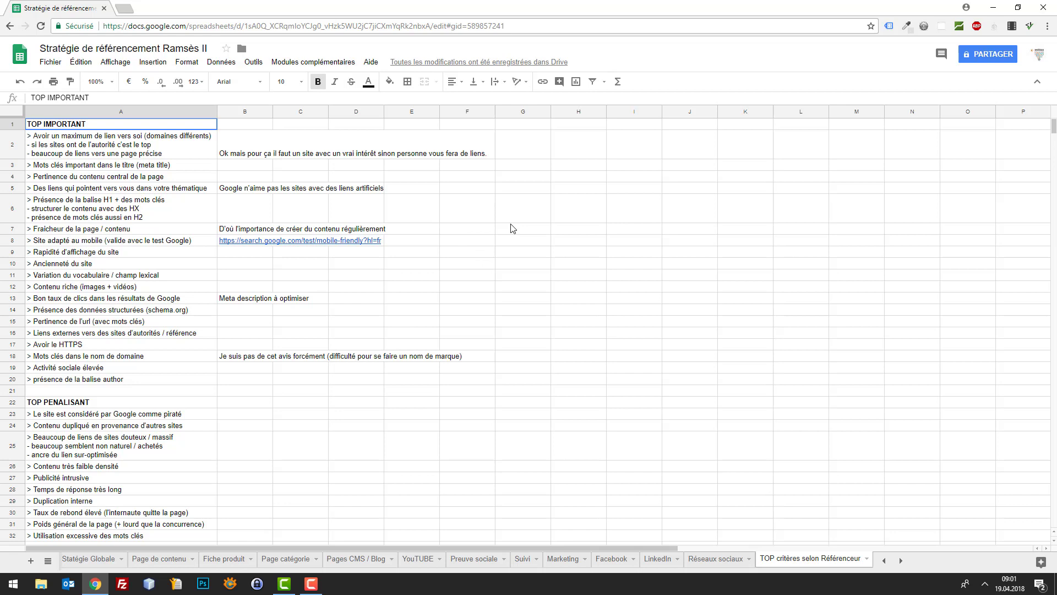
pyautogui.press('Down')
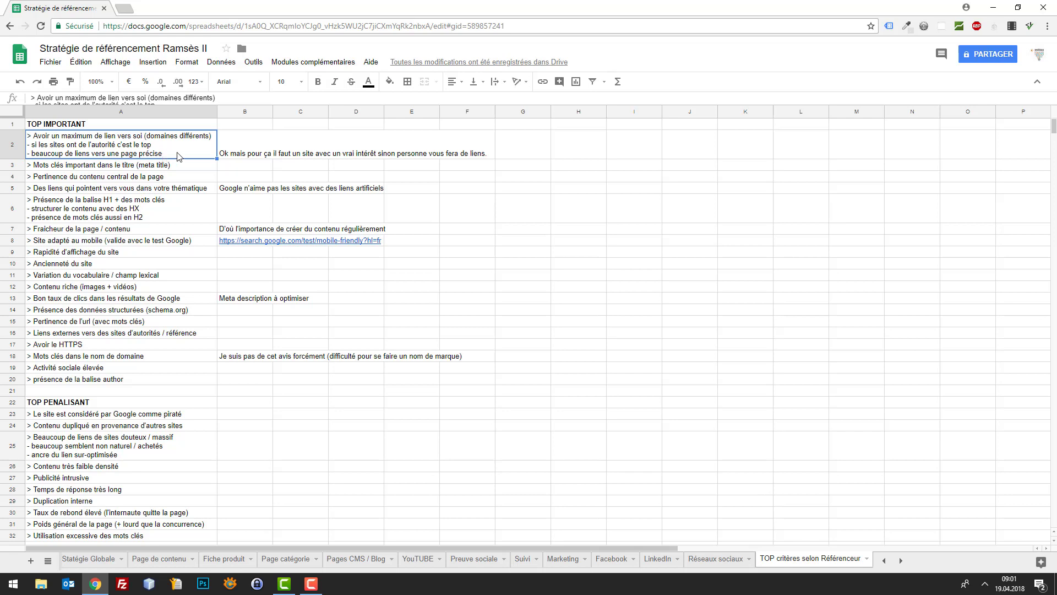
pyautogui.click(271, 140)
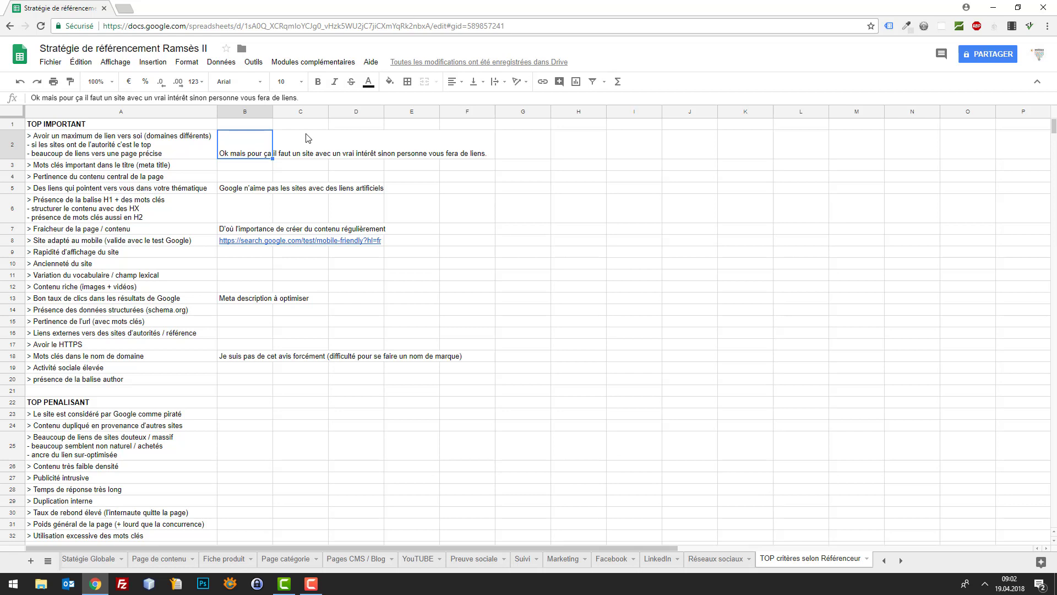
pyautogui.press('Down')
pyautogui.press('Left')
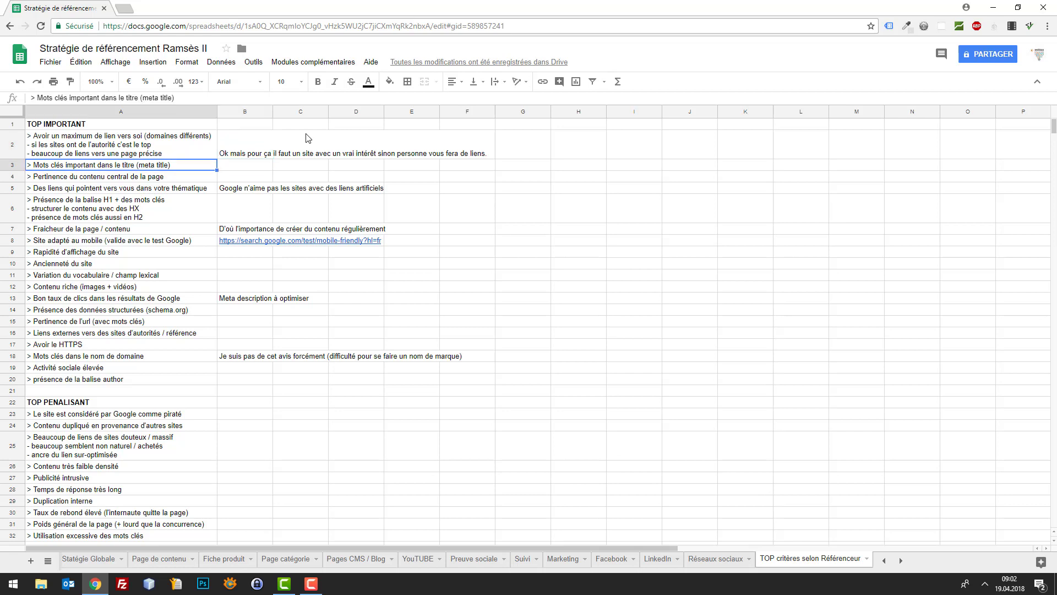
pyautogui.press('Up')
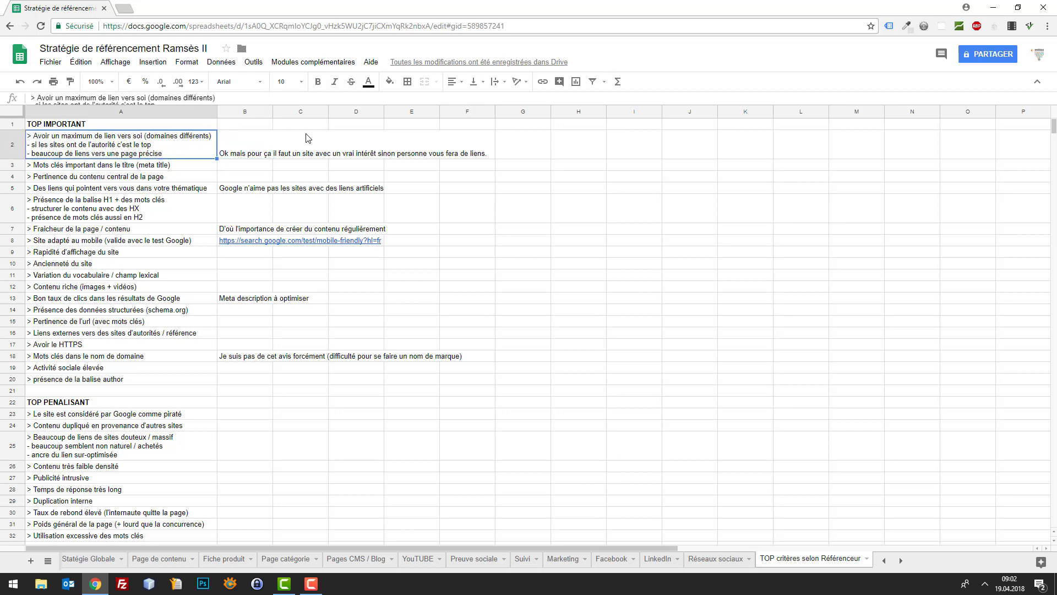
pyautogui.press('Down')
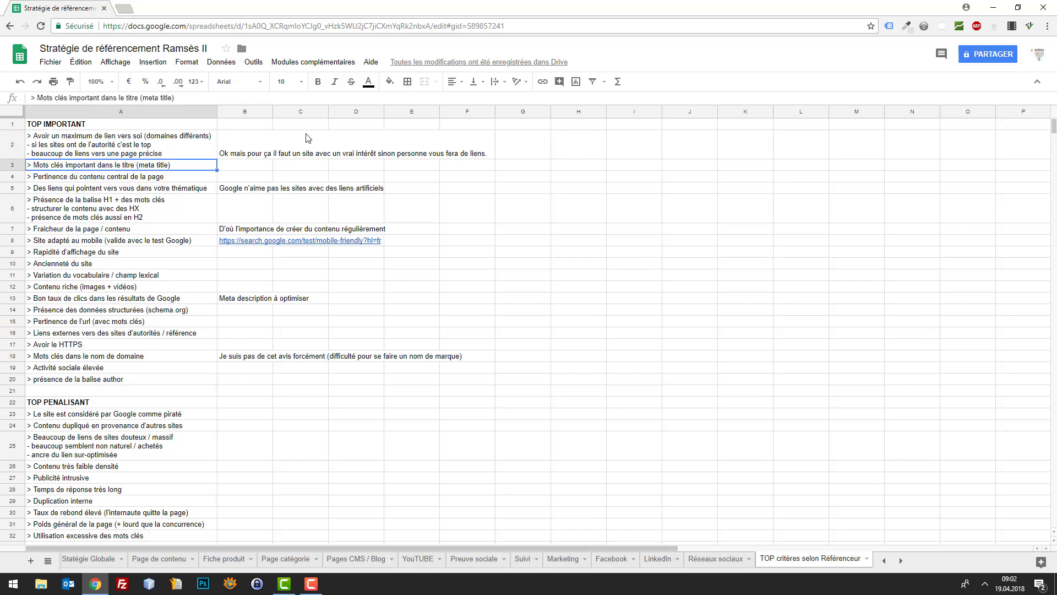
pyautogui.press('Up')
pyautogui.press('Down')
pyautogui.press('Up')
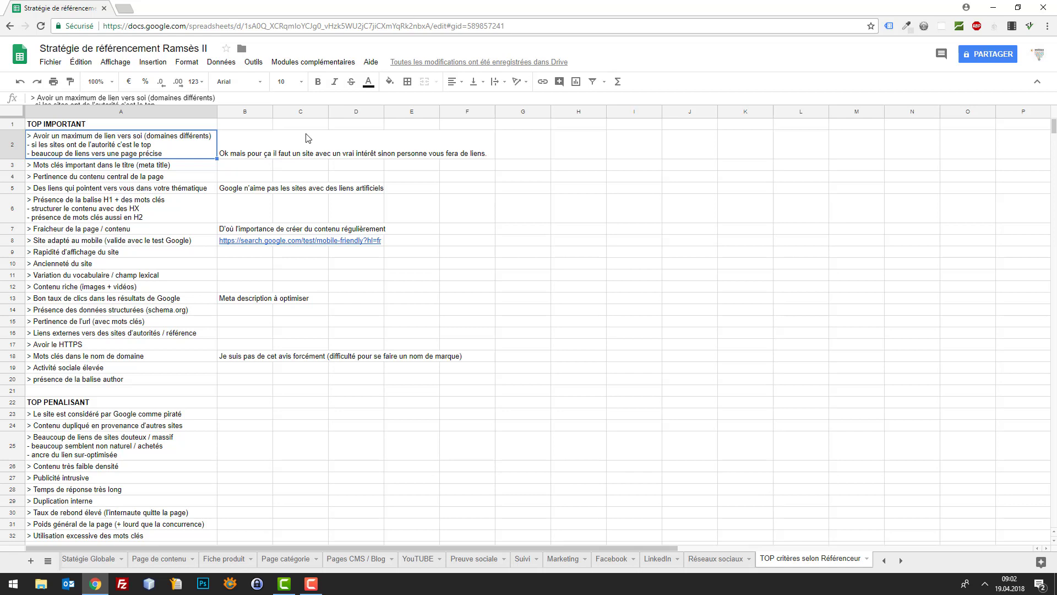
# Review rows 3 to 7 of the TOP IMPORTANT criteria, from meta title keywords and thematic links to H1 tags and content freshness.
pyautogui.press('Down')
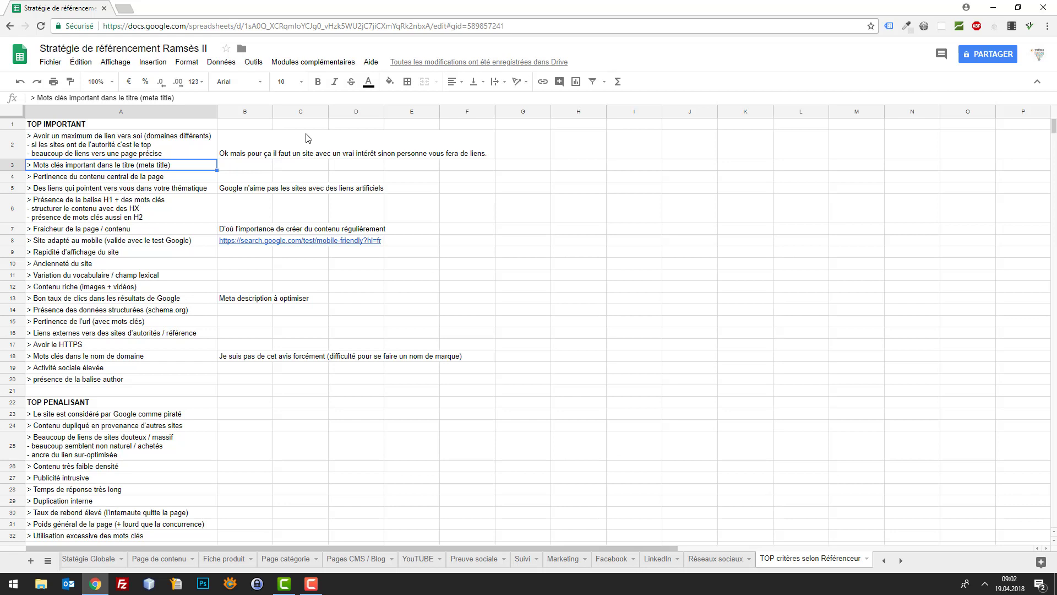
pyautogui.press('Down')
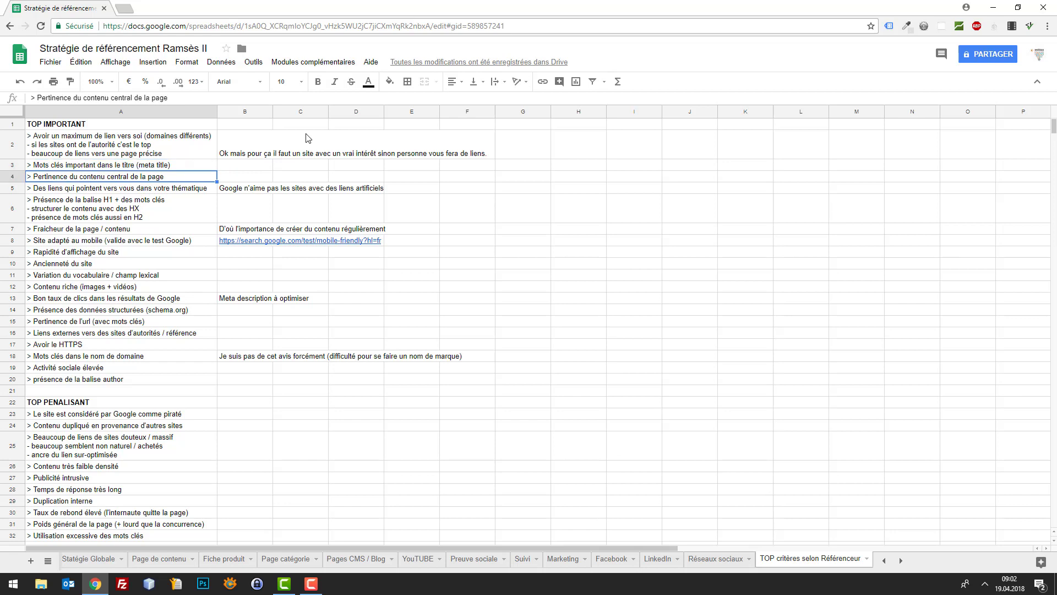
pyautogui.press('Down')
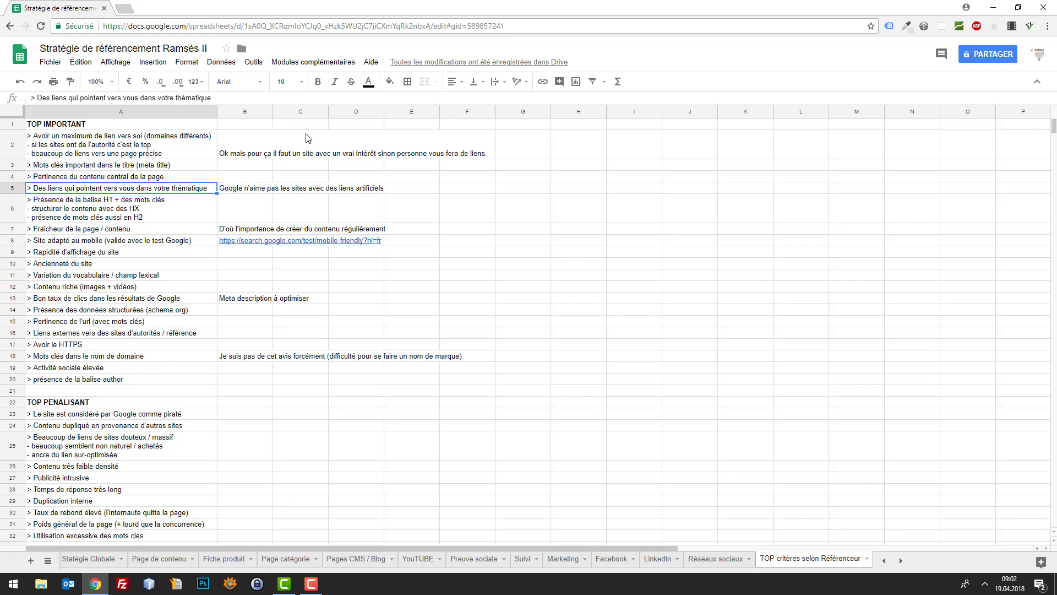
pyautogui.press('Right')
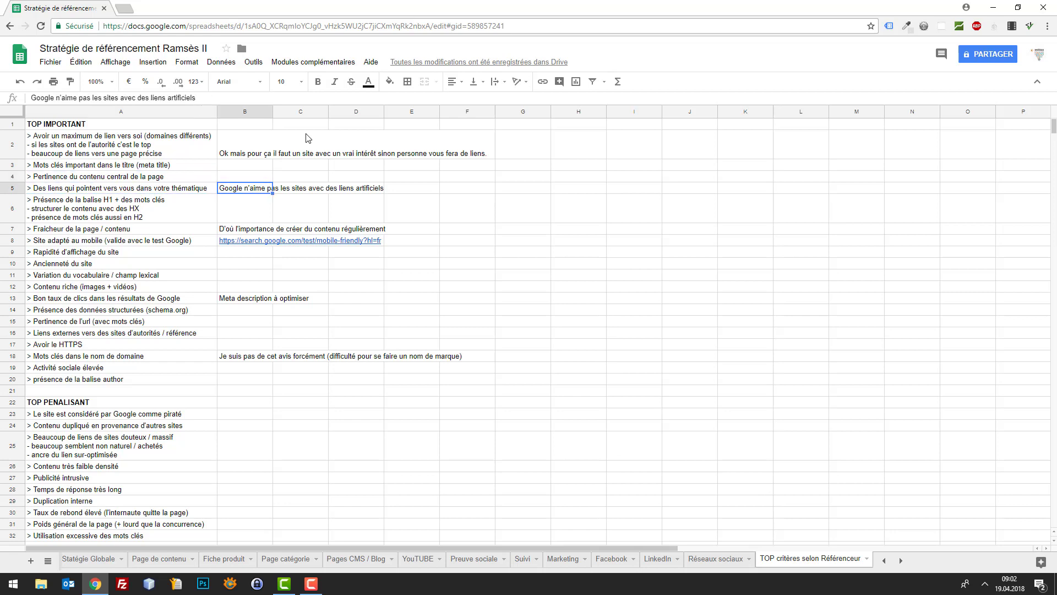
pyautogui.press('Left')
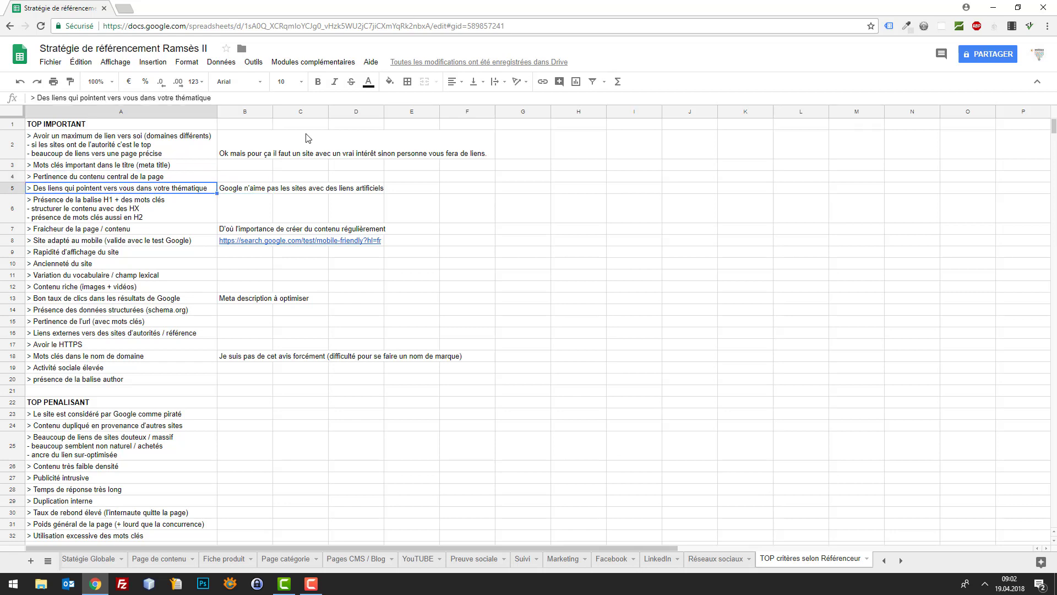
pyautogui.press('Down')
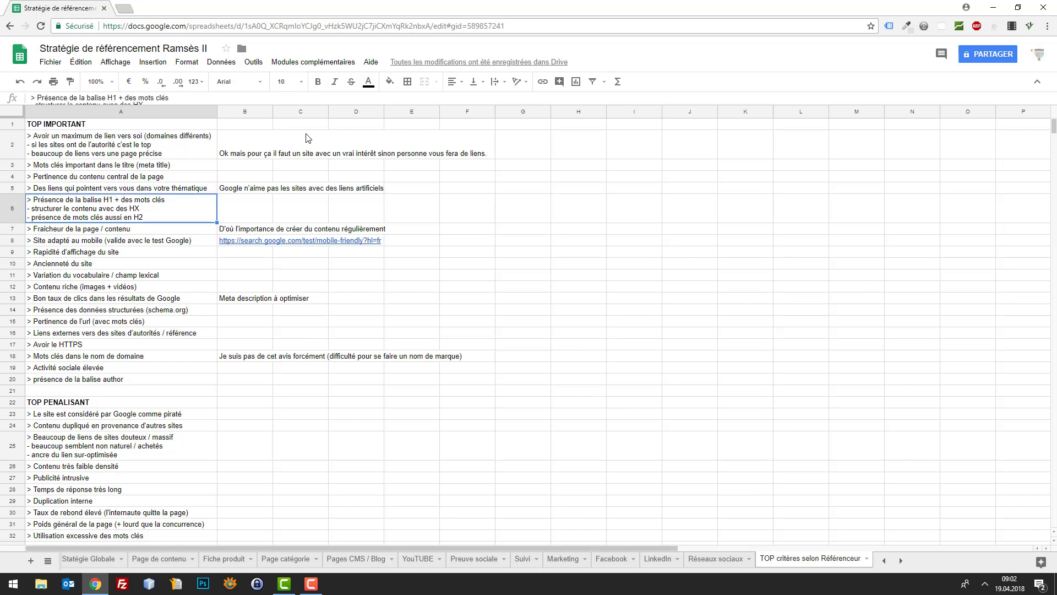
pyautogui.press('Down')
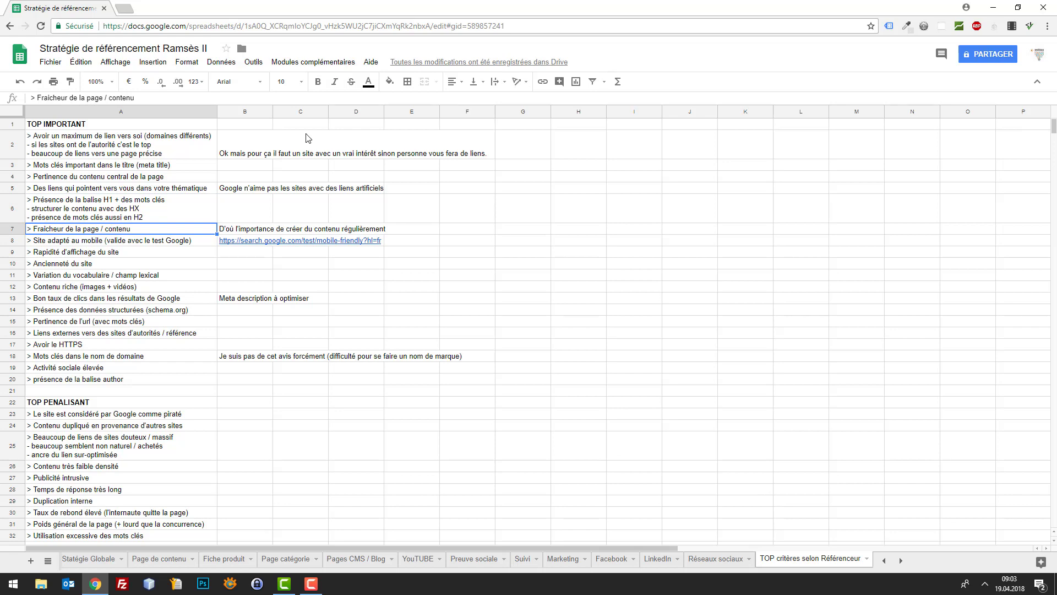
# Review rows 8 to 12 of the TOP IMPORTANT criteria, from mobile compatibility and display speed to vocabulary variation and rich content.
pyautogui.press('Right')
pyautogui.press('Left')
pyautogui.press('Down')
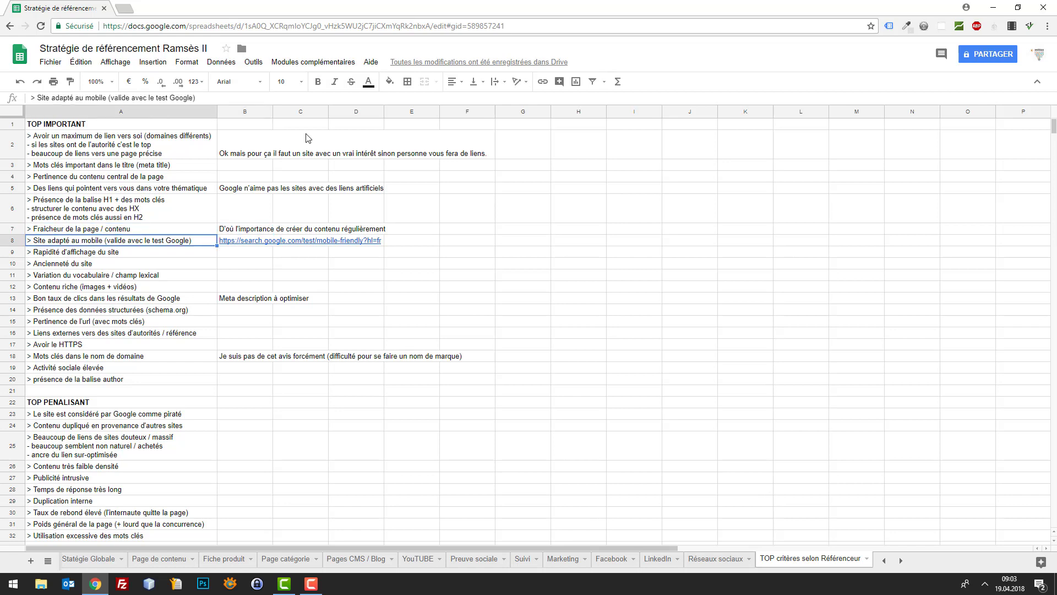
pyautogui.press('Down')
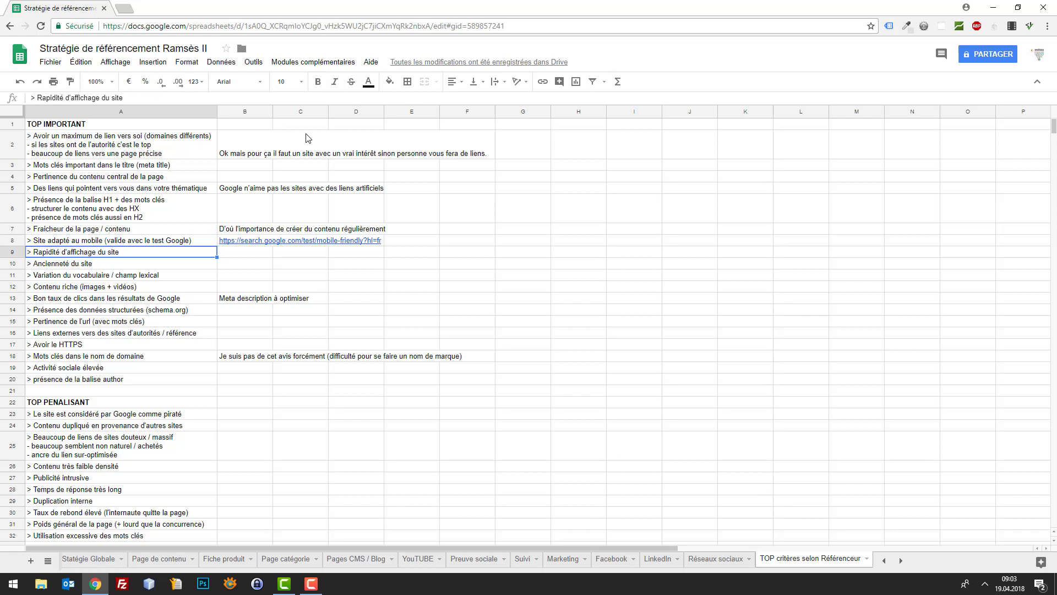
pyautogui.press('Down')
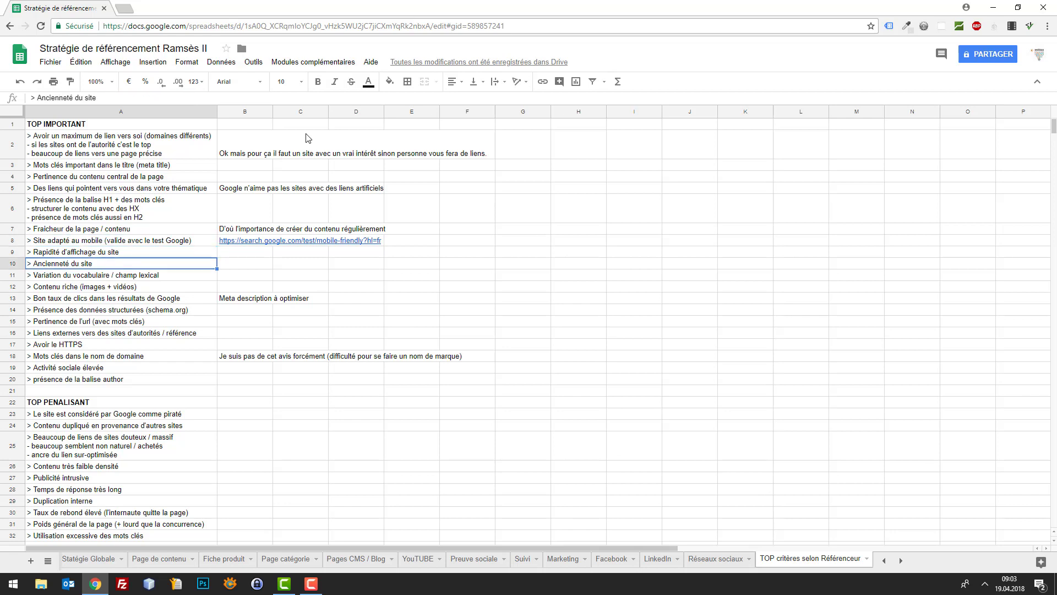
pyautogui.press('Down')
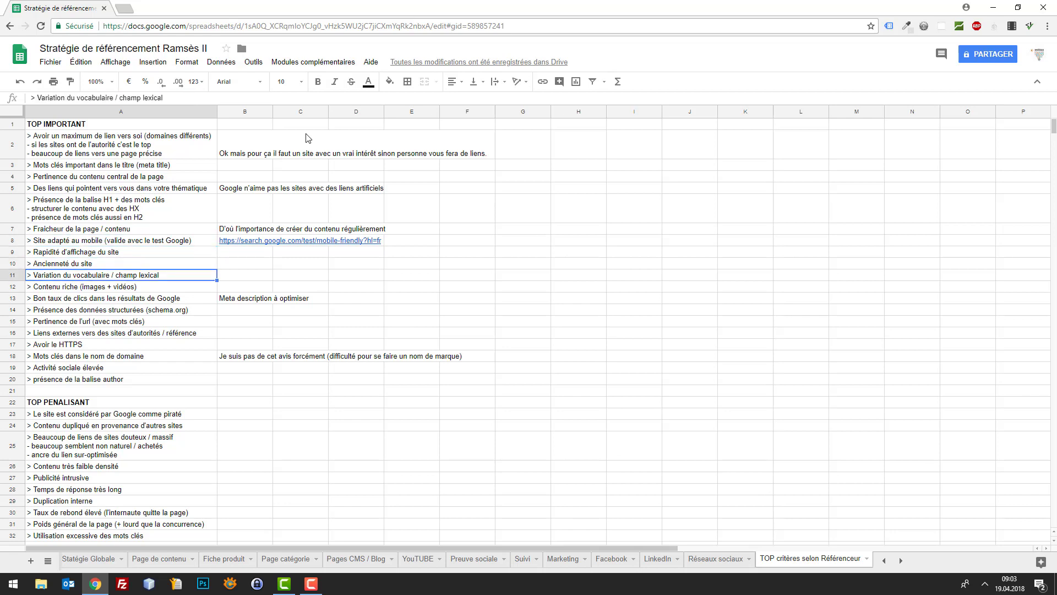
pyautogui.press('Down')
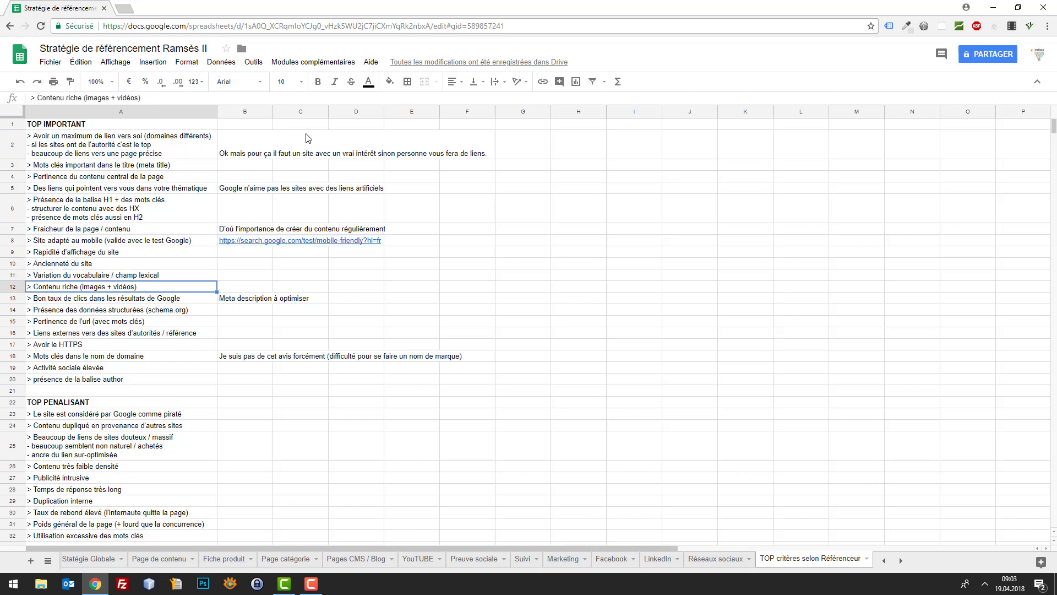
# Review rows 13 to 15 on Google click-through rate with its meta description comment, schema.org structured data and URL relevance.
pyautogui.press('Down')
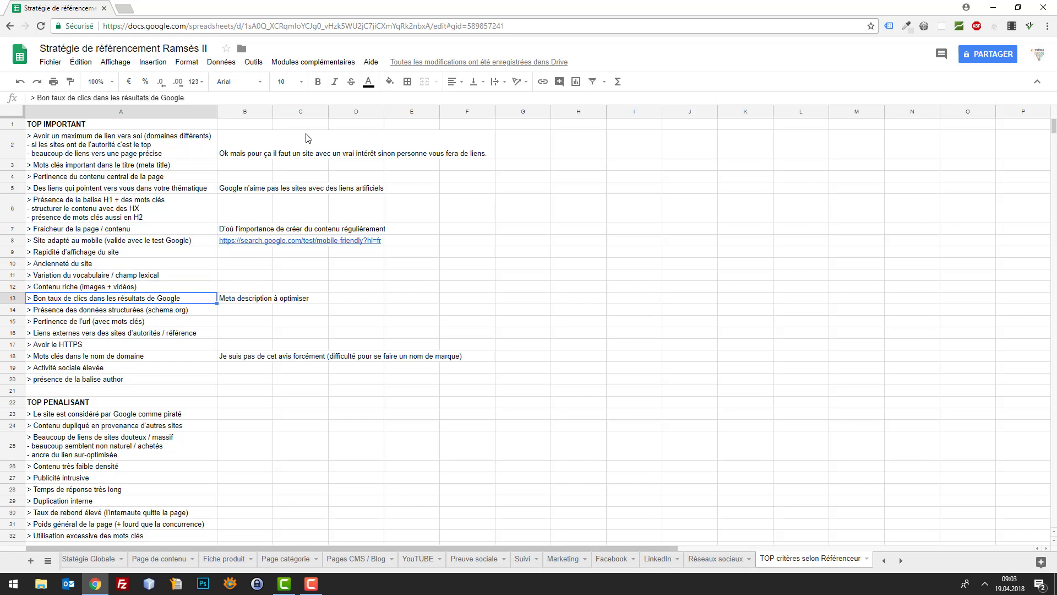
pyautogui.press('Right')
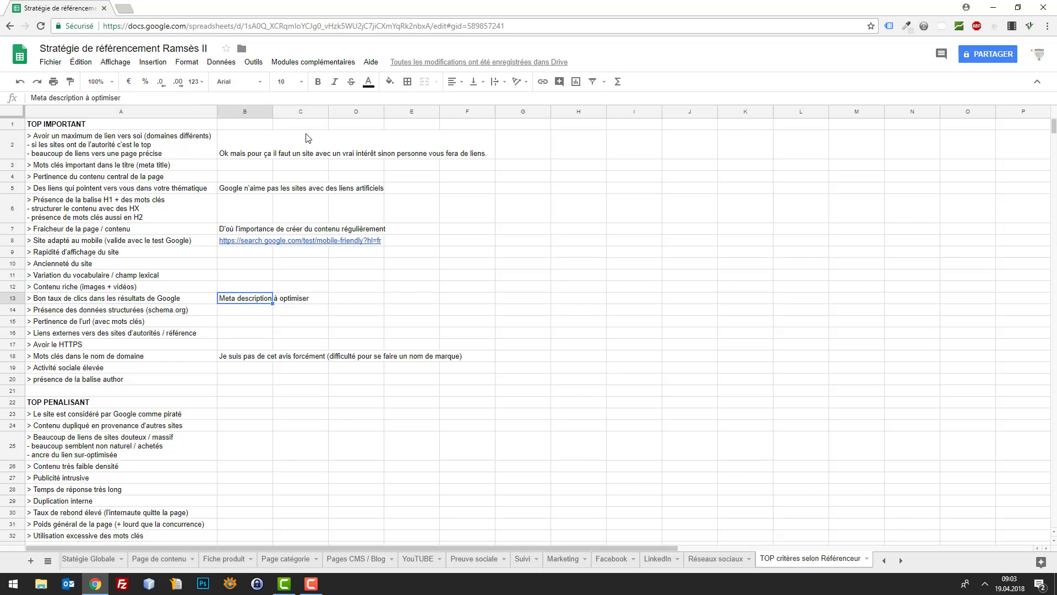
pyautogui.press('Left')
pyautogui.press('Down')
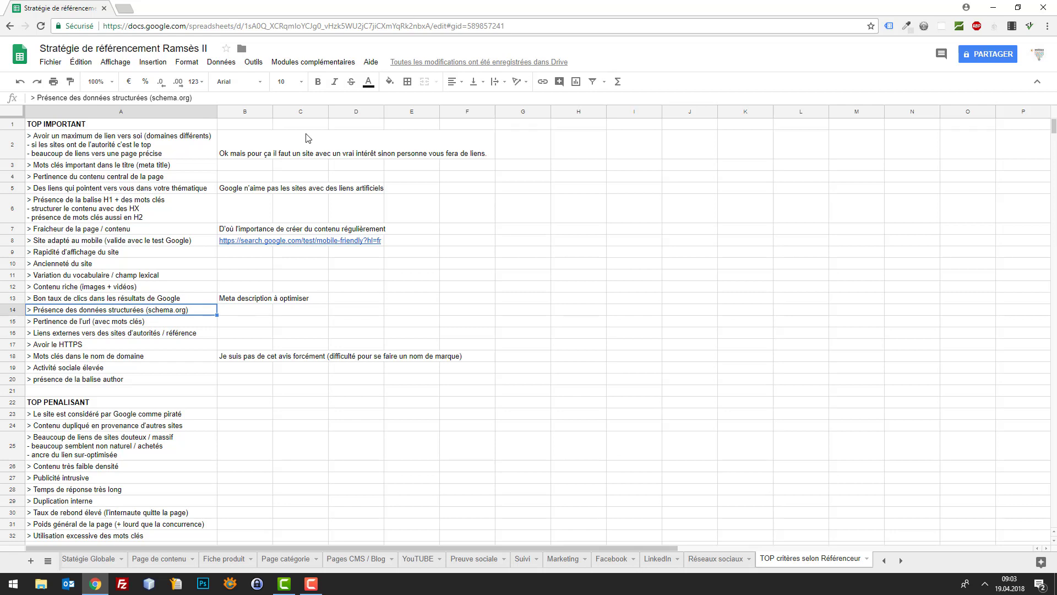
pyautogui.press('Down')
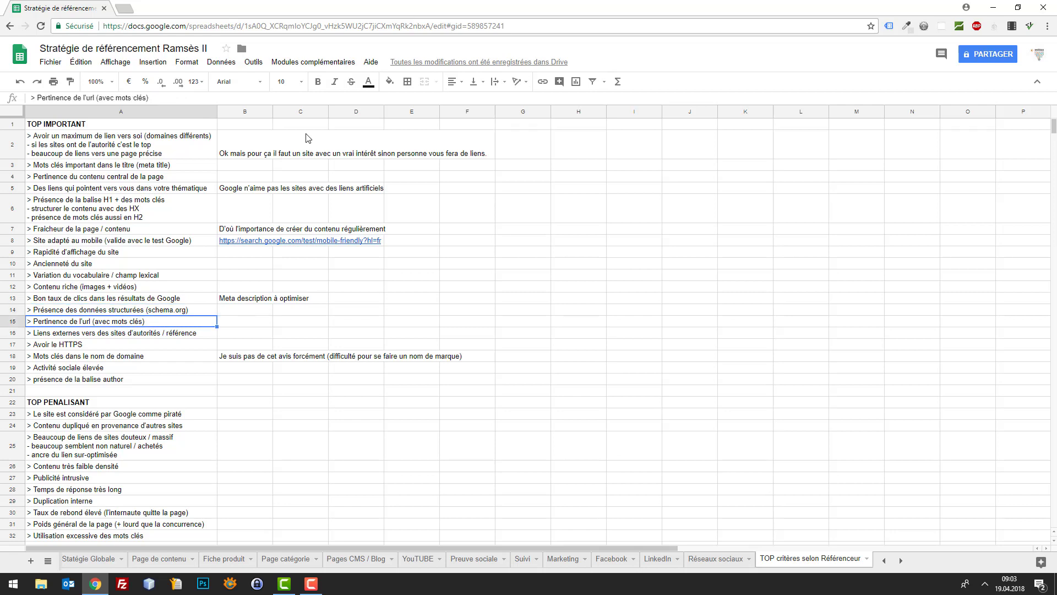
pyautogui.press('Up')
pyautogui.press('Down')
# Review rows 16 and 17 of the TOP IMPORTANT criteria on external links to authority sites and having HTTPS.
pyautogui.press('Right')
pyautogui.press('Down')
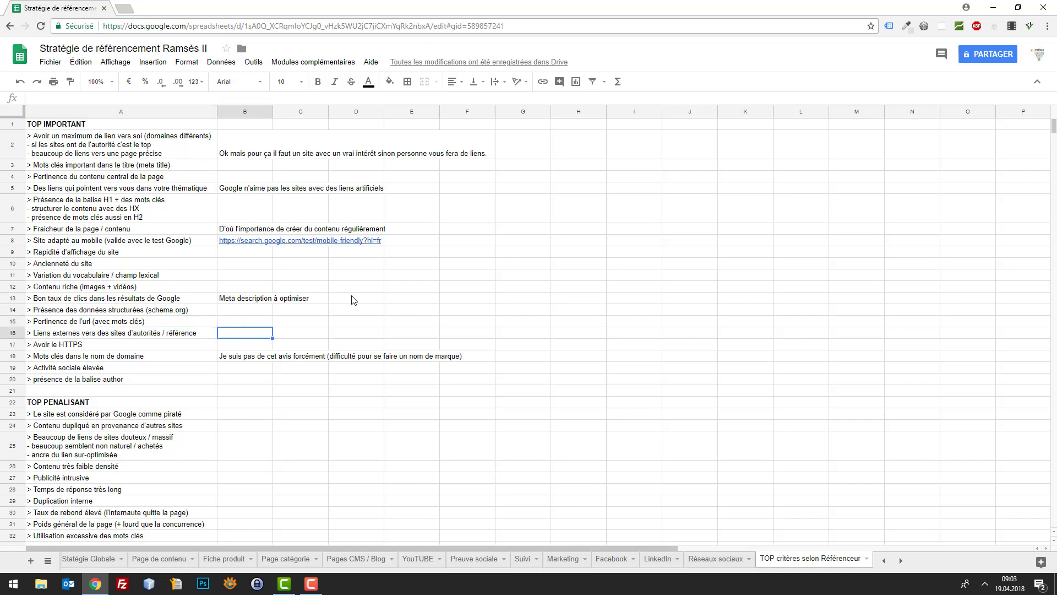
pyautogui.press('Left')
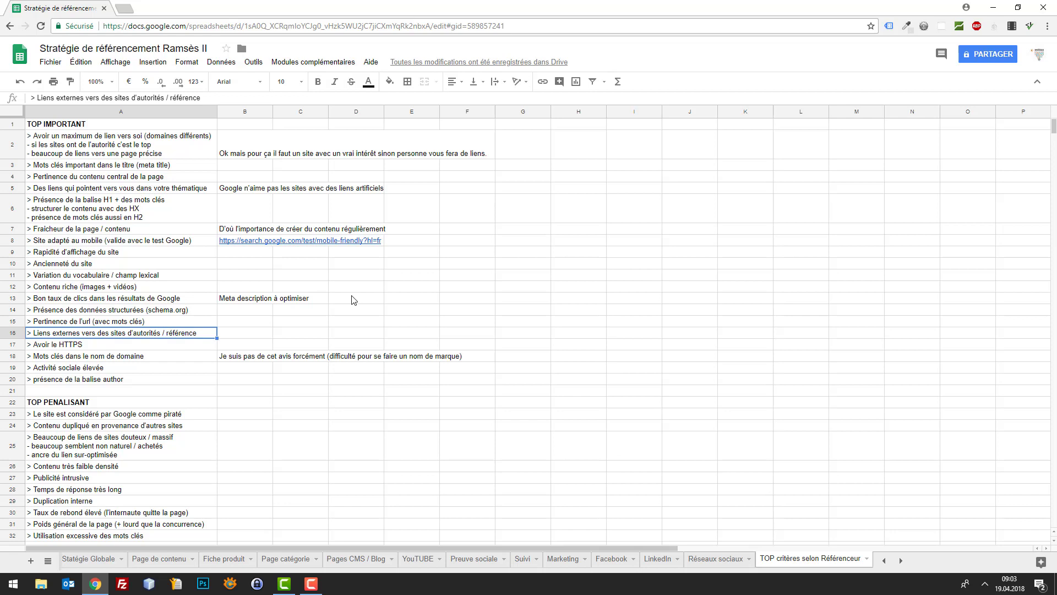
pyautogui.press('Right')
pyautogui.press('Left')
pyautogui.press('Down')
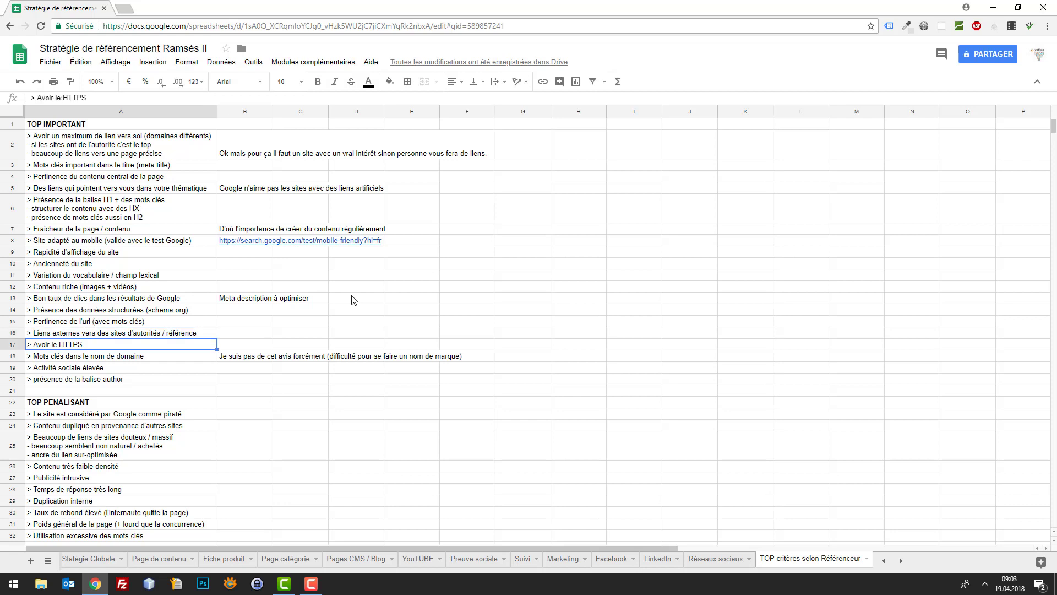
# Review the row 18 criterion on keywords in the domain name and its comment about building a brand name.
pyautogui.press('Down')
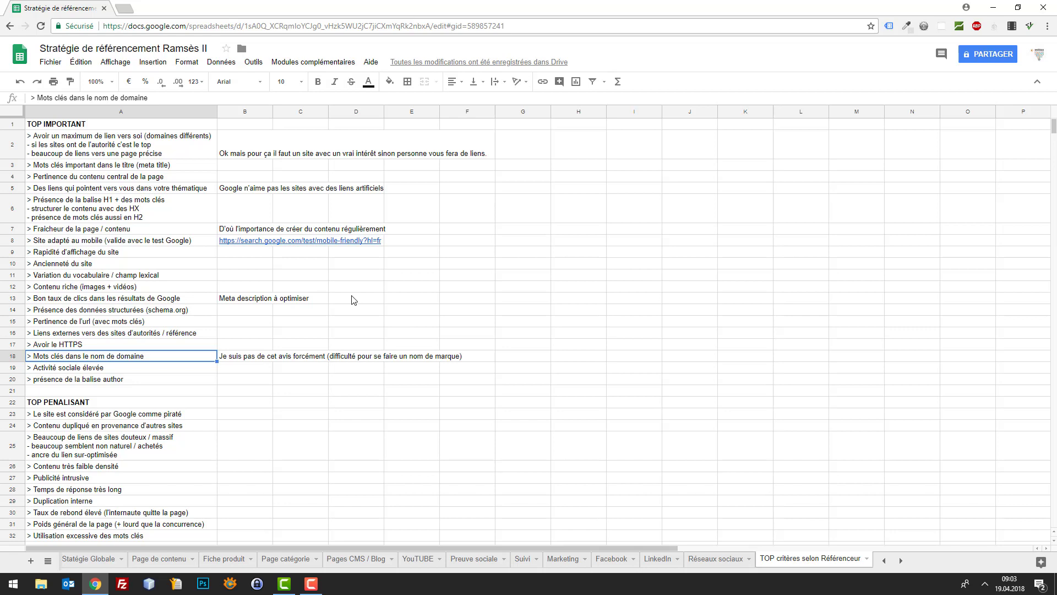
pyautogui.press('Right')
pyautogui.press('Left')
pyautogui.press('Right')
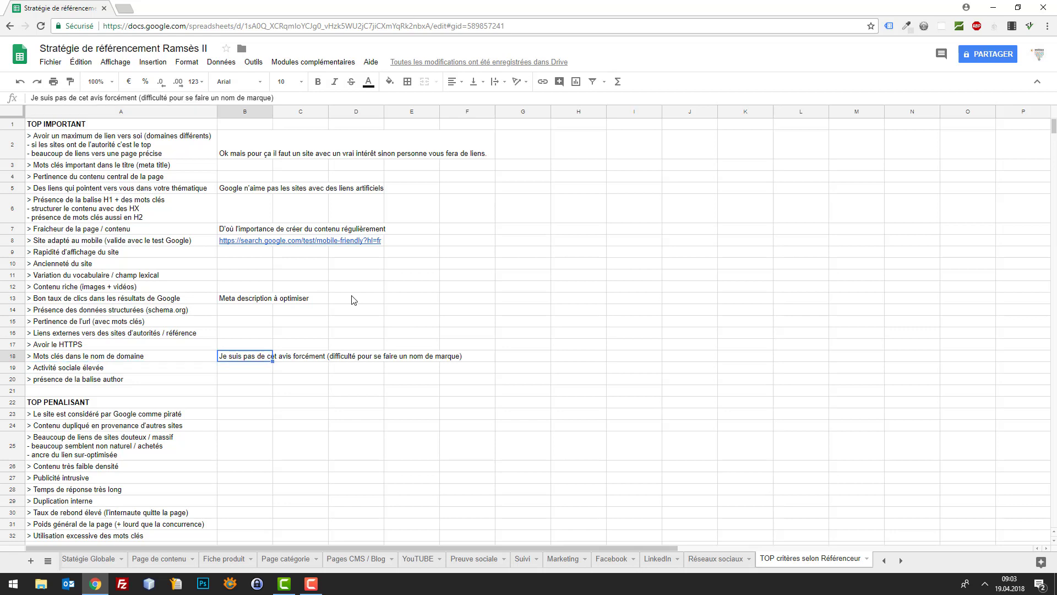
pyautogui.press('Left')
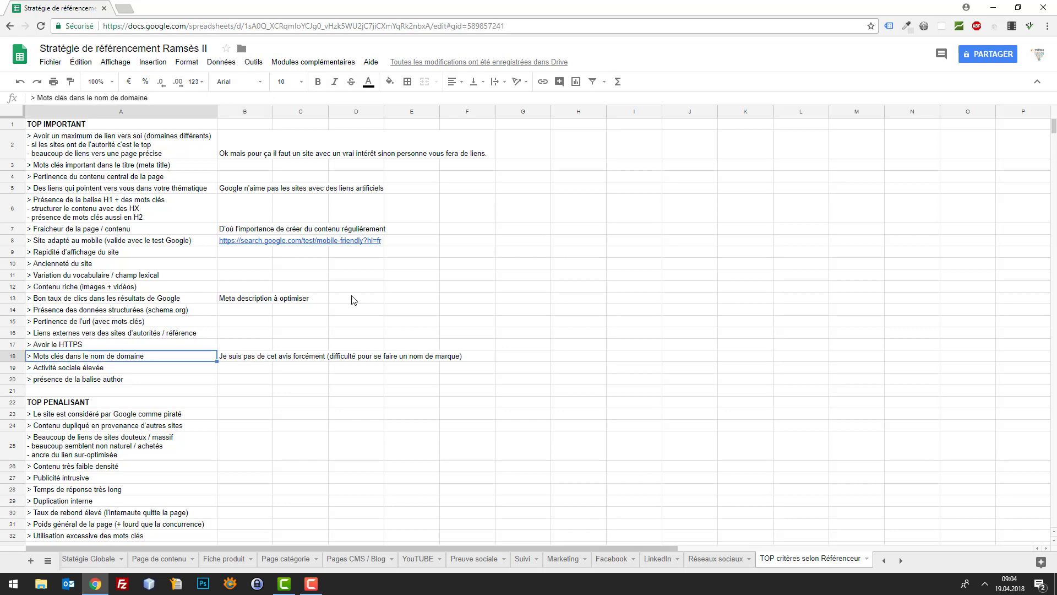
# Review the last TOP IMPORTANT criteria in rows 19 and 20, on high social activity and the author tag.
pyautogui.press('Down')
pyautogui.press('Up')
pyautogui.press('Down')
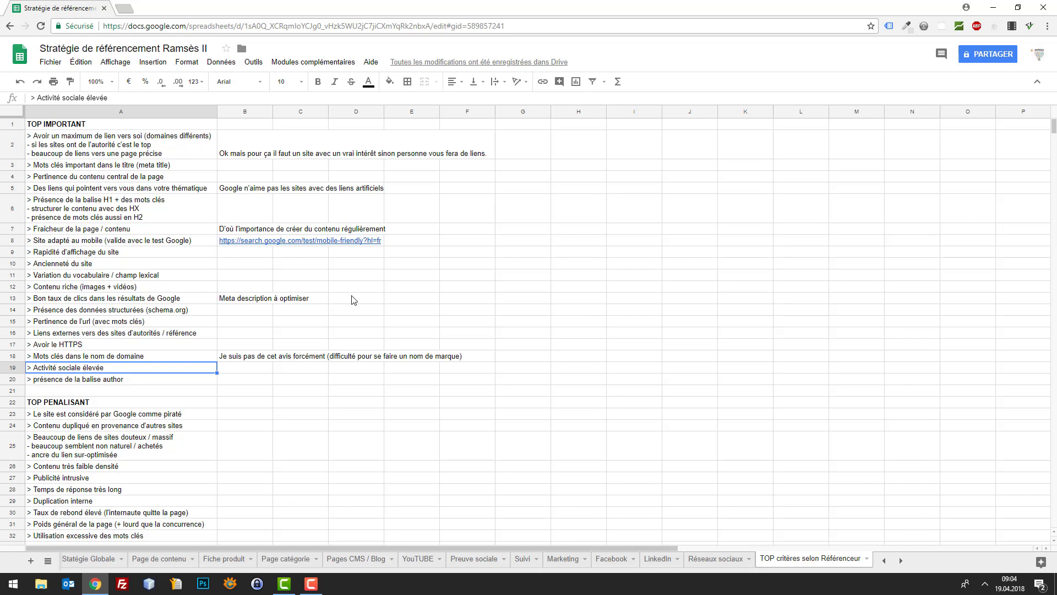
pyautogui.press('Down')
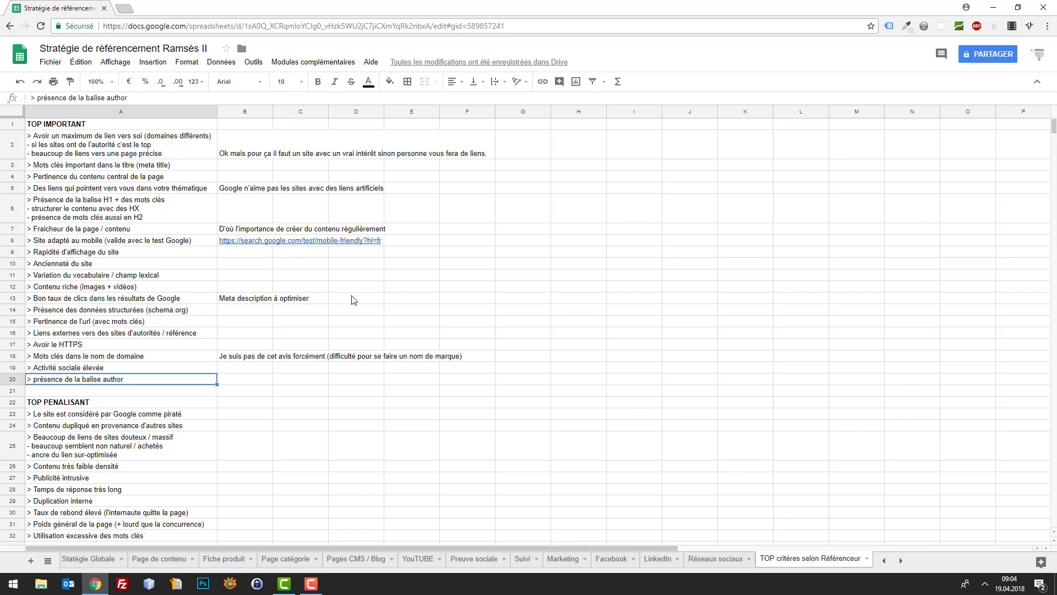
# Go to the TOP PENALISANT section and review the row 23 criterion on sites Google considers hacked.
pyautogui.scroll(-1, 228, 344)
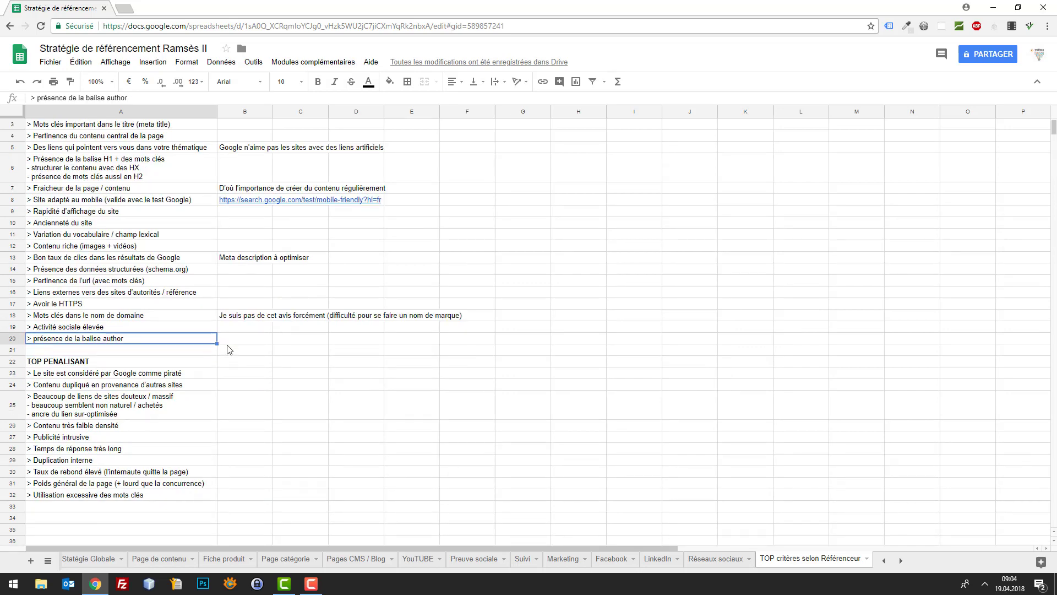
pyautogui.press('Down')
pyautogui.press('Down')
pyautogui.press('Down')
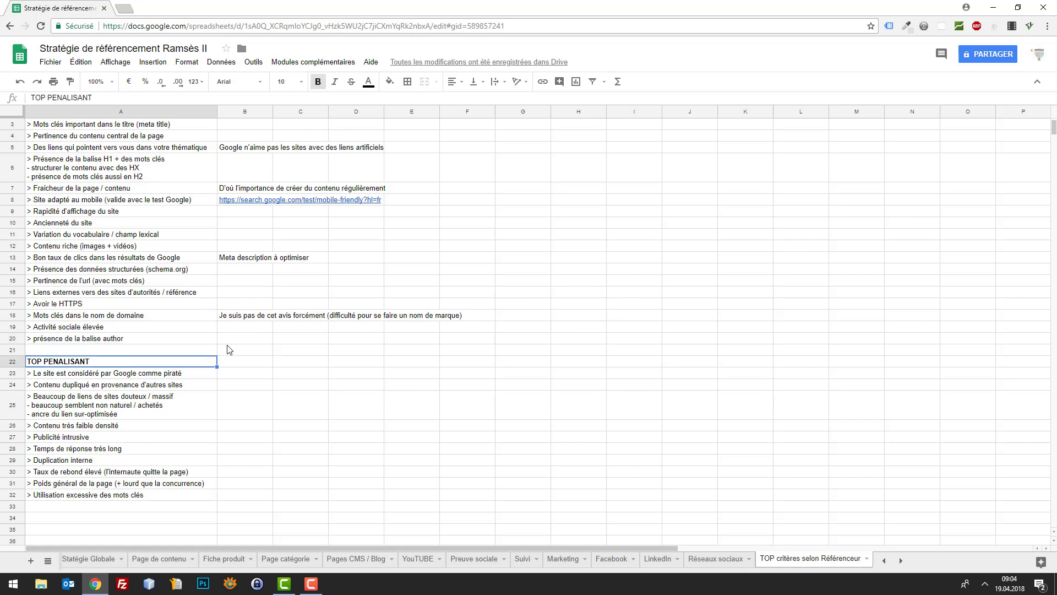
pyautogui.press('Up')
pyautogui.press('Down')
pyautogui.press('Right')
pyautogui.press('Left')
pyautogui.press('Right')
# Review the row 24 penalising criterion on content duplicated from other sites.
pyautogui.press('Down')
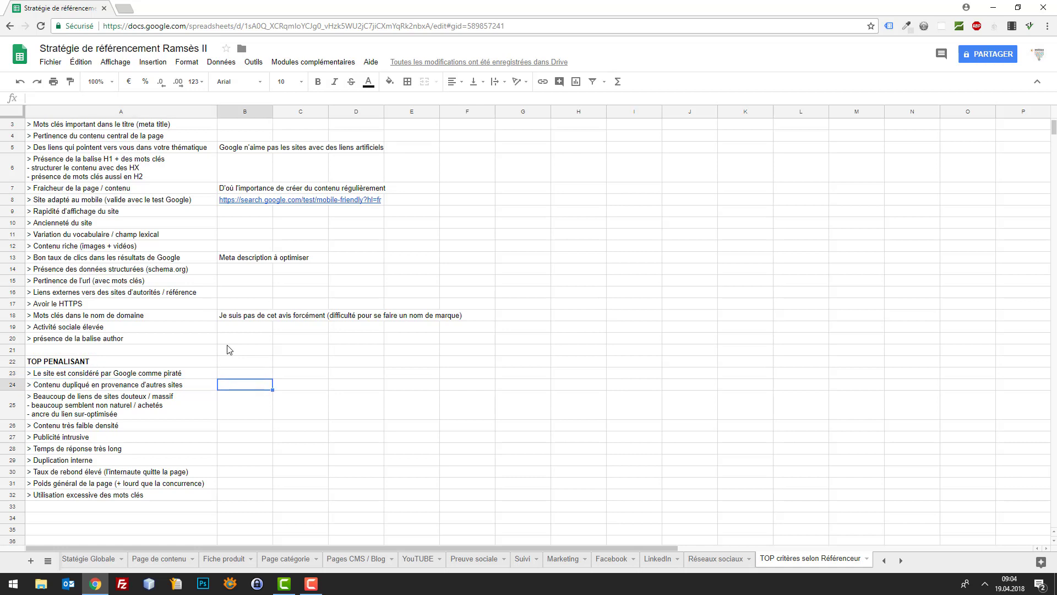
pyautogui.press('Left')
pyautogui.press('Right')
pyautogui.press('Left')
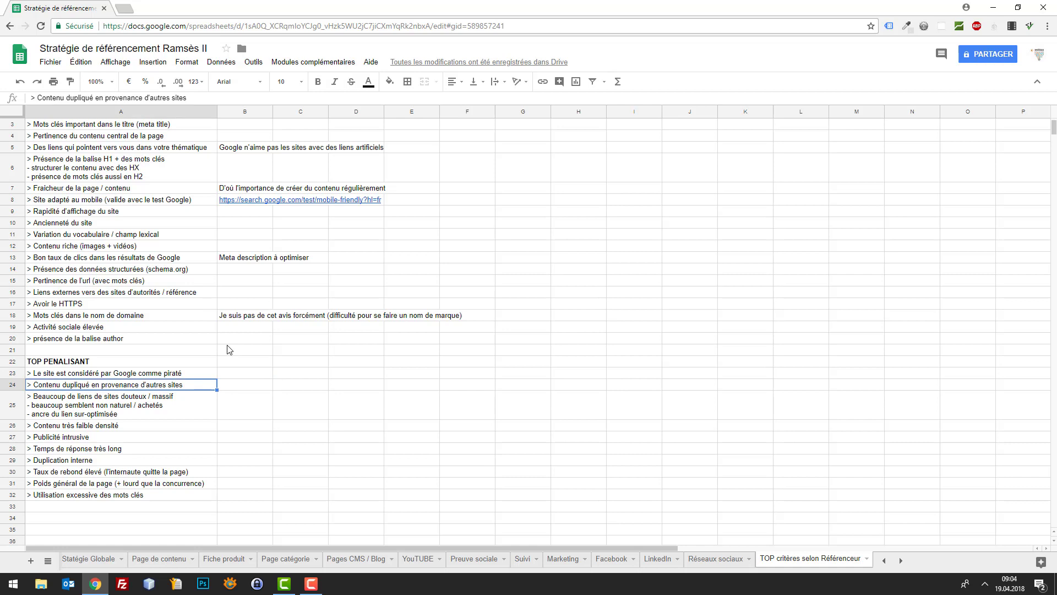
pyautogui.press('Right')
pyautogui.press('Left')
pyautogui.press('Right')
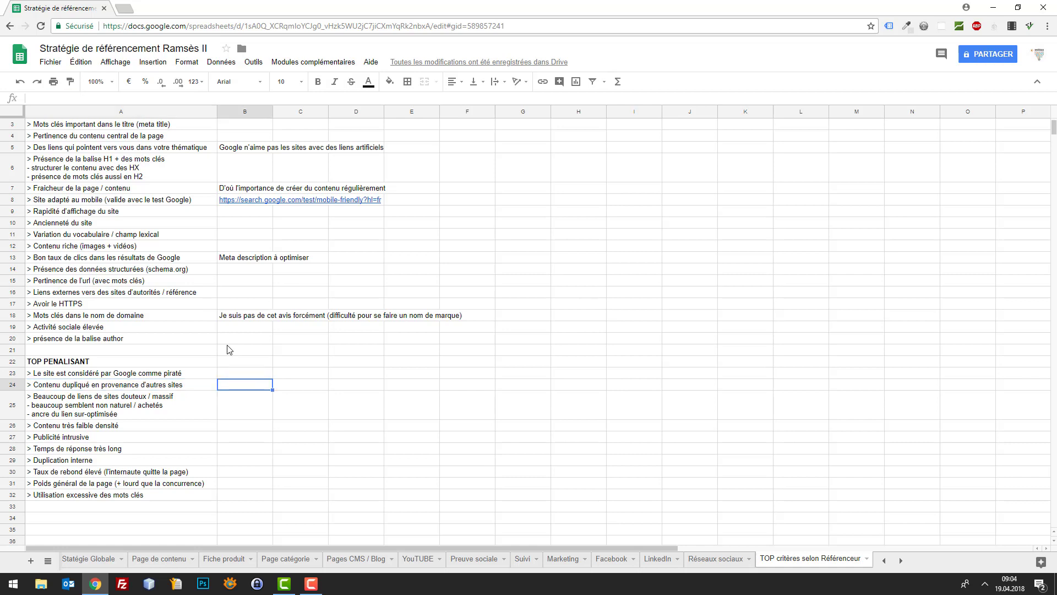
# Review the row 25 penalising criterion on massive dubious links, unnatural or purchased links and over-optimised anchors.
pyautogui.press('Down')
pyautogui.press('Left')
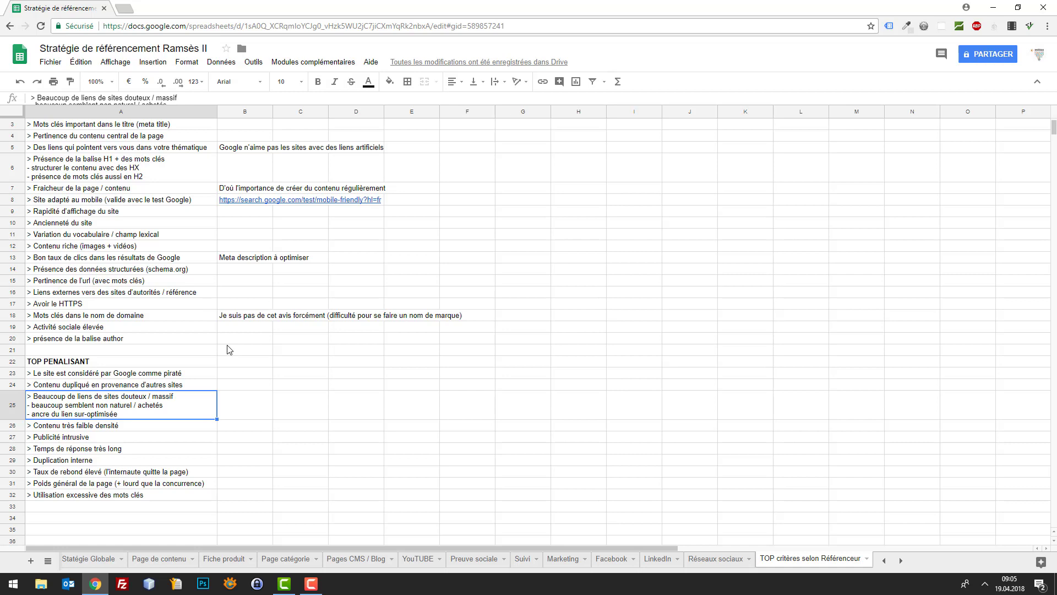
pyautogui.press('Up')
pyautogui.press('Right')
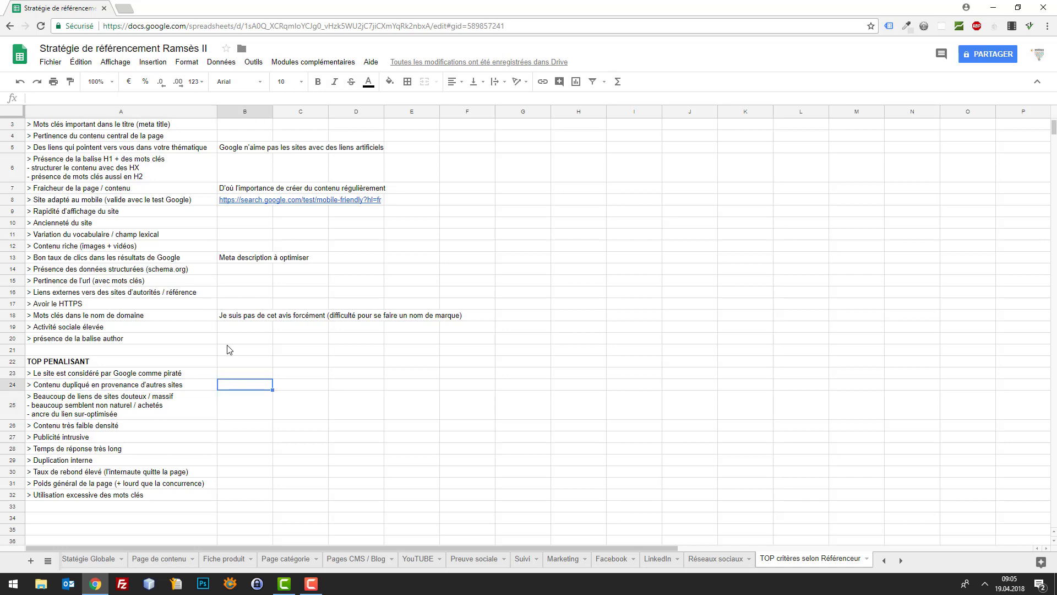
pyautogui.press('Down')
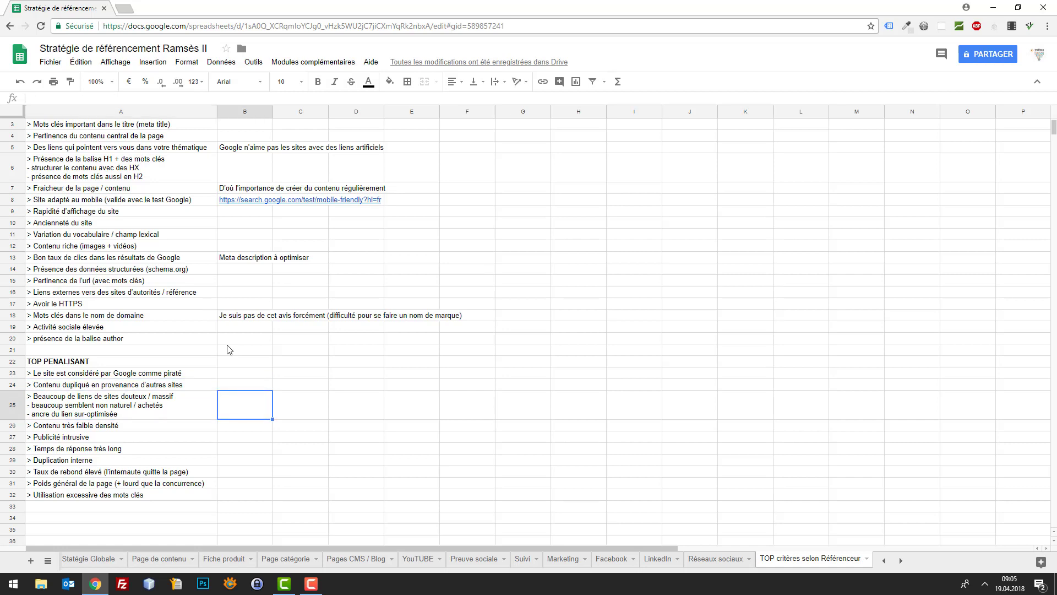
pyautogui.press('Down')
pyautogui.press('Up')
# Review rows 26 to 29 of the TOP PENALISANT criteria, from low content density and intrusive advertising to response time and internal duplication.
pyautogui.press('Down')
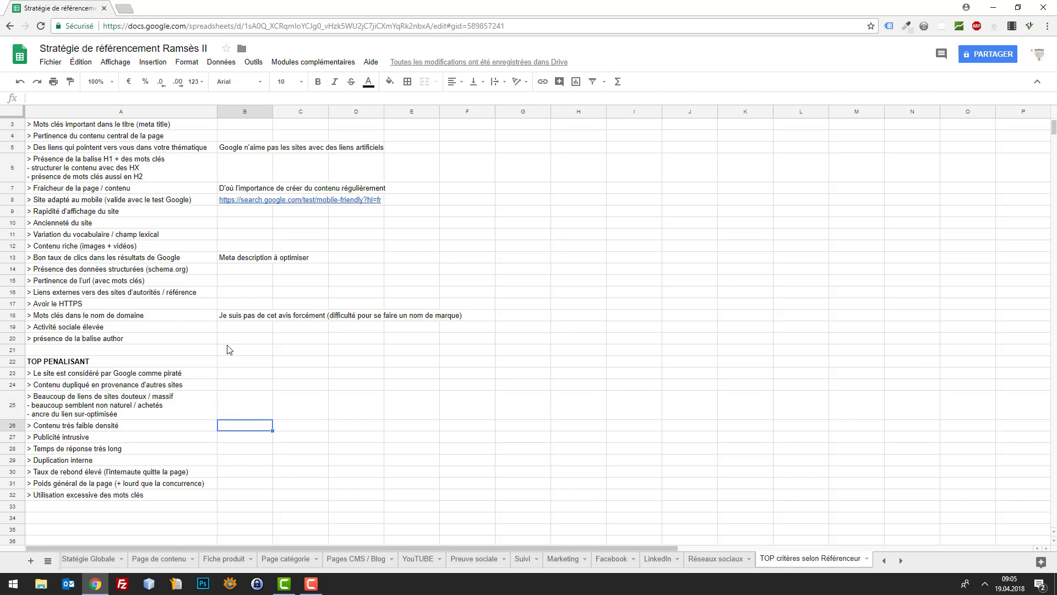
pyautogui.press('Left')
pyautogui.press('Right')
pyautogui.press('Down')
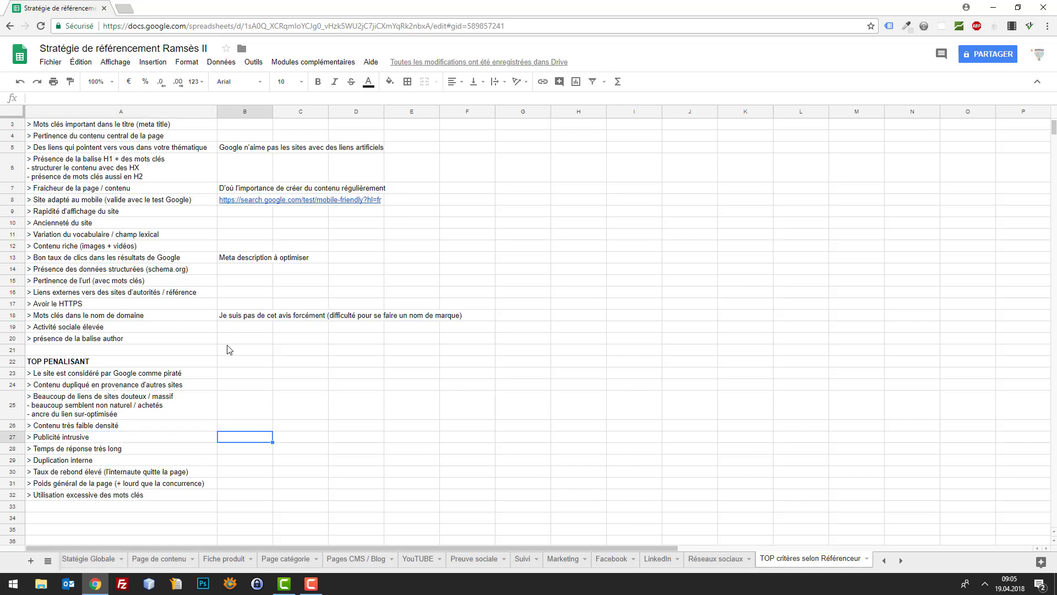
pyautogui.press('Down')
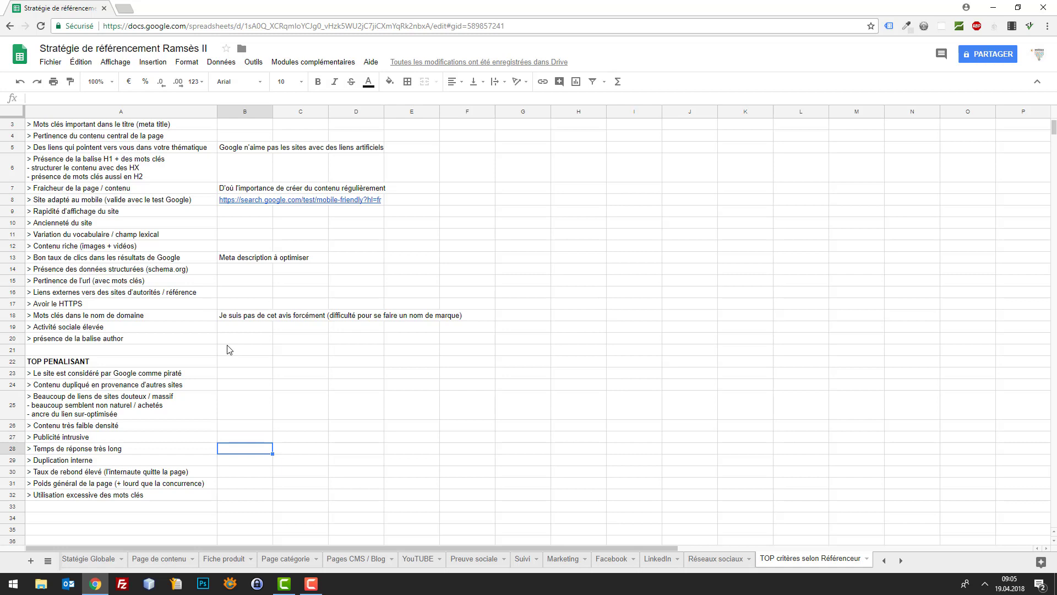
pyautogui.press('Down')
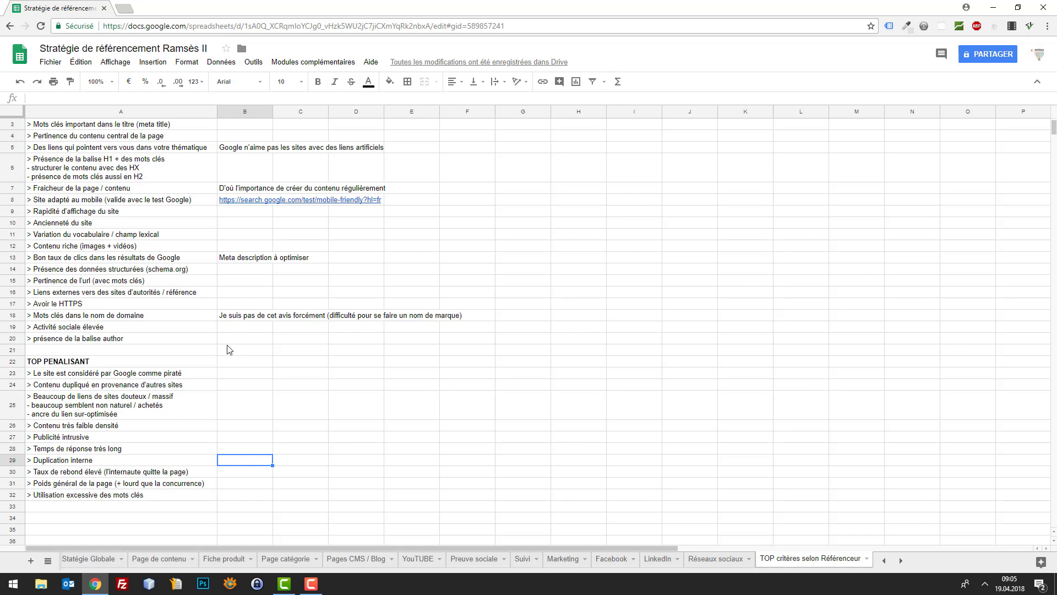
pyautogui.press('Down')
pyautogui.press('Up')
# Review rows 30 and 31 of the TOP PENALISANT criteria on high bounce rate and overall page weight.
pyautogui.press('Down')
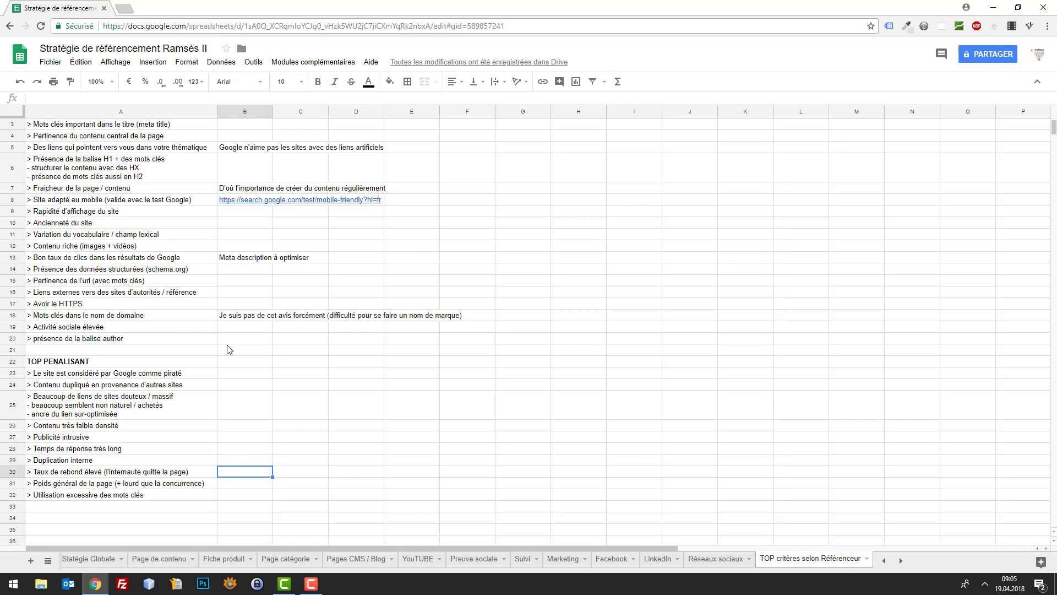
pyautogui.press('Right')
pyautogui.press('Left')
pyautogui.press('Down')
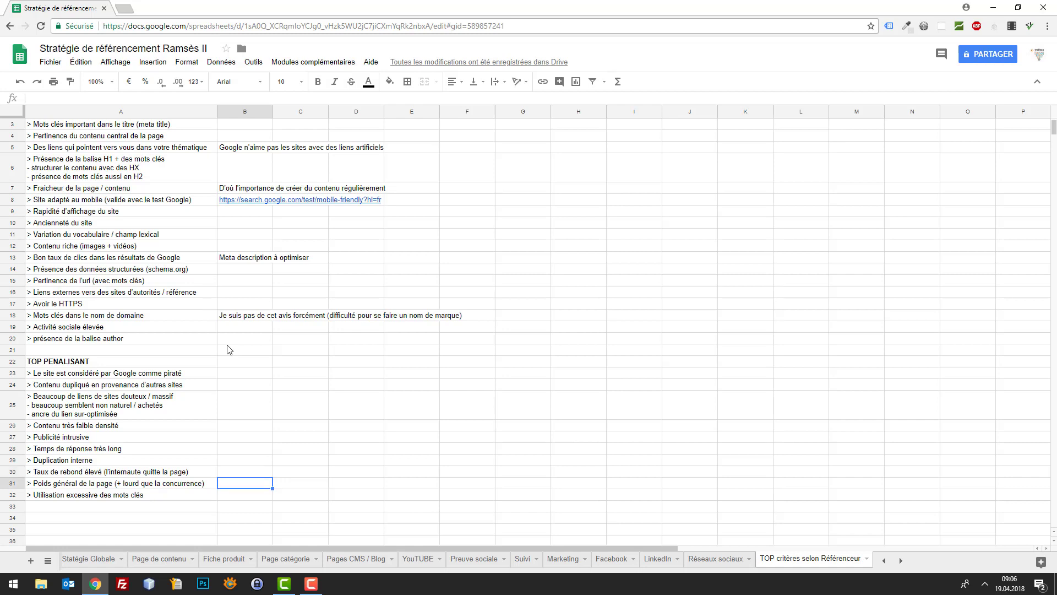
pyautogui.press('Left')
pyautogui.press('Right')
pyautogui.press('Left')
pyautogui.press('Right')
# Review the final TOP PENALISANT criterion in row 32 on excessive keyword use.
pyautogui.press('Down')
pyautogui.press('Left')
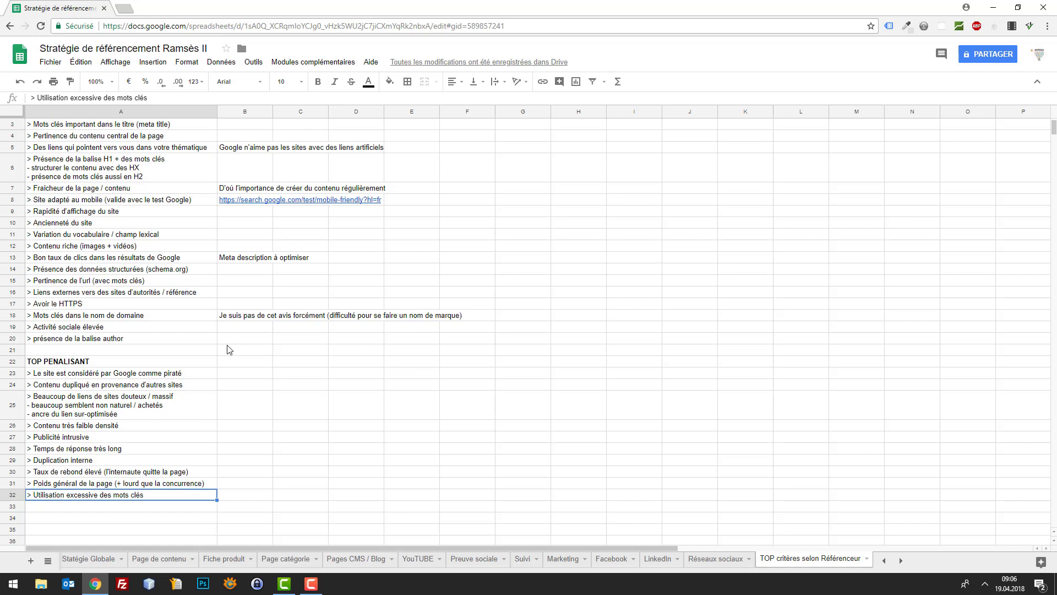
pyautogui.press('Right')
pyautogui.press('Left')
pyautogui.press('Right')
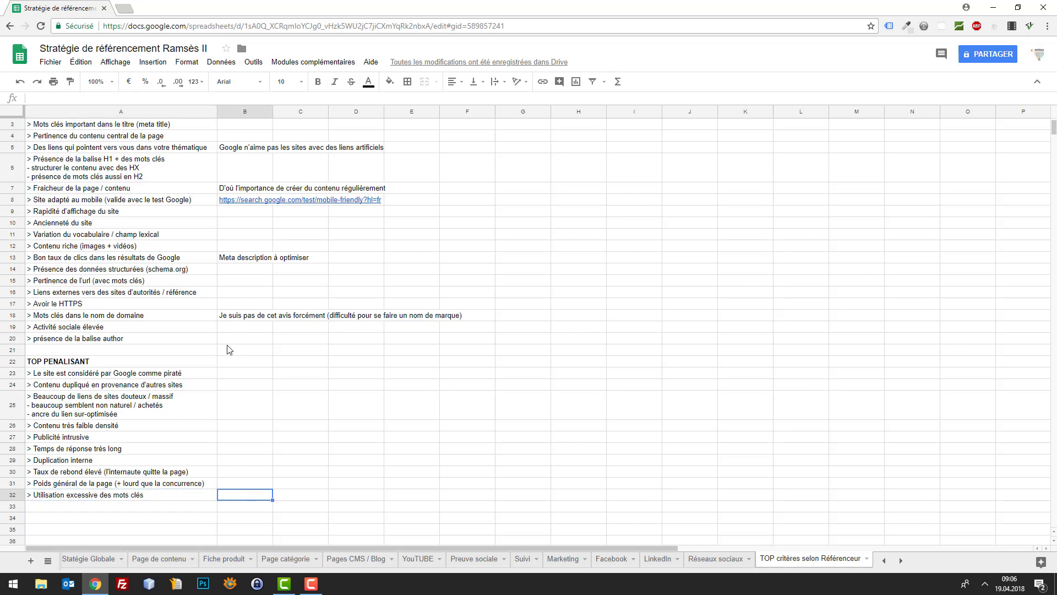
pyautogui.click(901, 560)
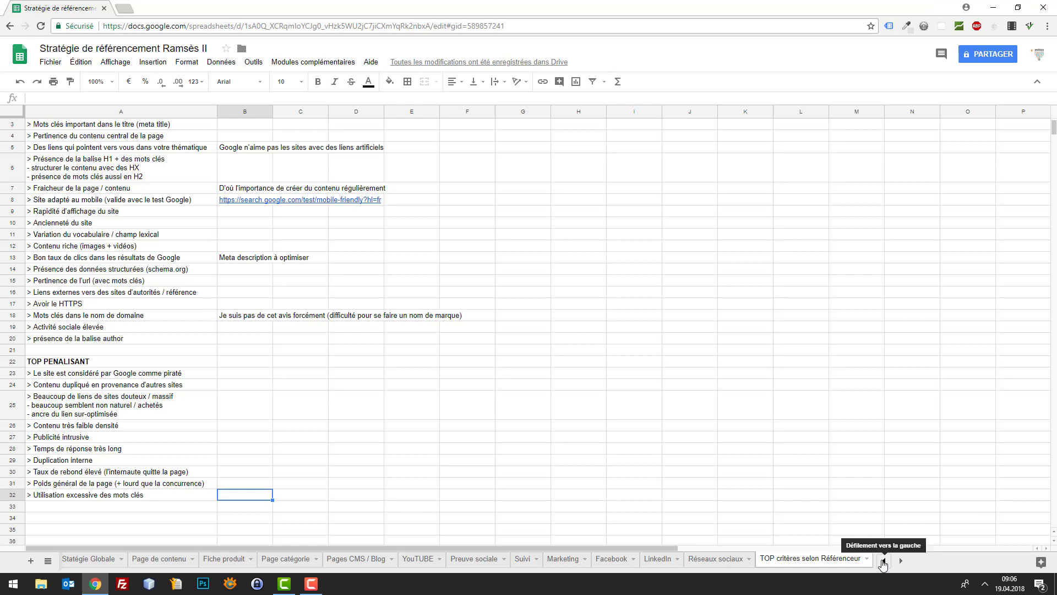
pyautogui.click(883, 562)
pyautogui.click(884, 562)
pyautogui.click(884, 562)
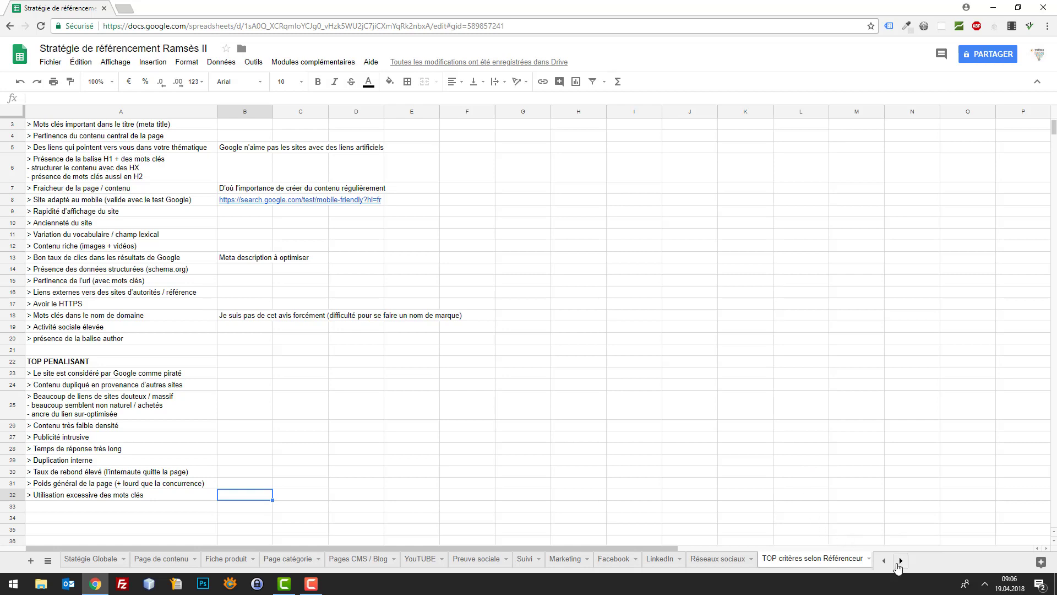
pyautogui.click(240, 506)
pyautogui.click(168, 487)
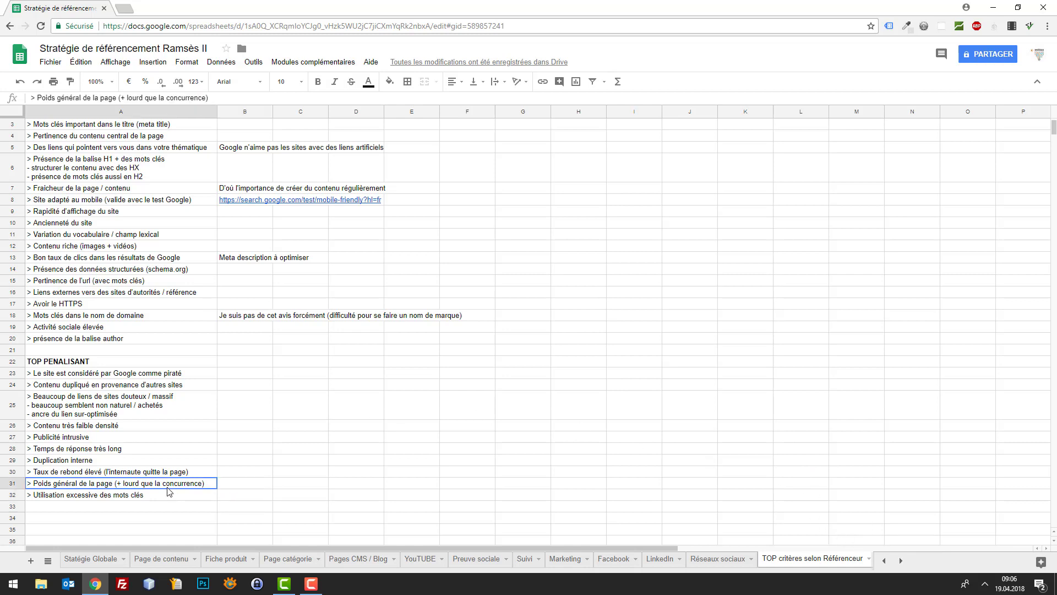
pyautogui.click(355, 453)
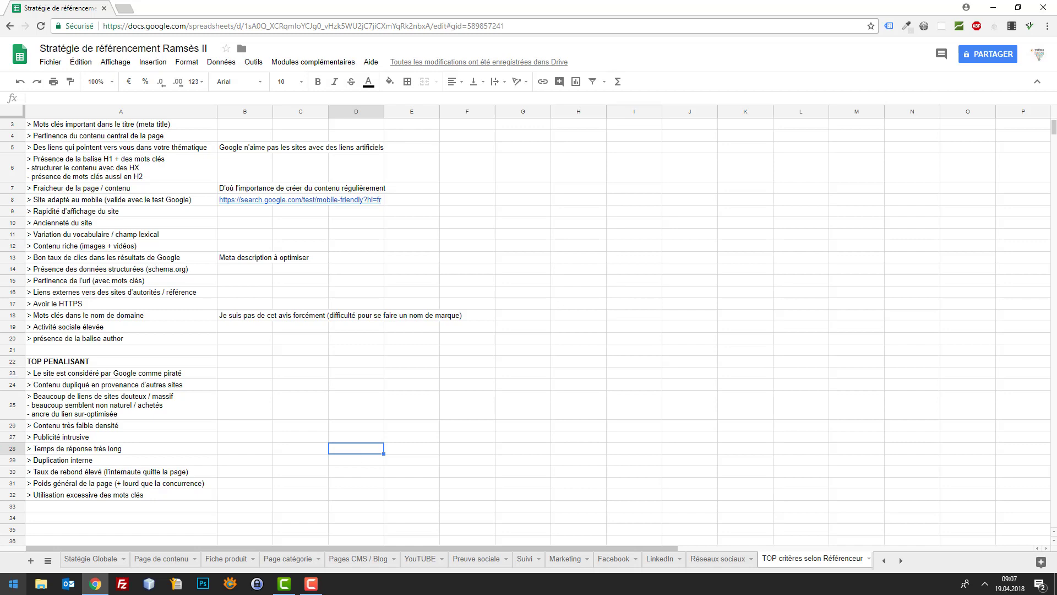
# Open a blank Notepad document and bring its window in front of the spreadsheet.
pyautogui.click(13, 584)
pyautogui.write('notepad')
pyautogui.press('Down')
pyautogui.press('Return')
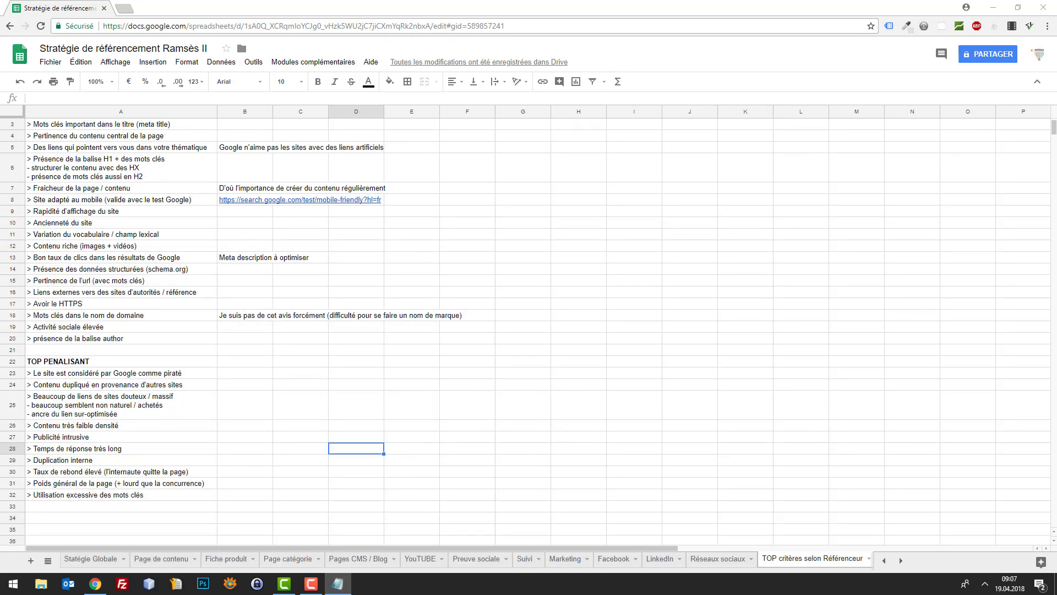
pyautogui.click(337, 584)
# Write the note's first numbered point, "1) Obtenir des liens c'est ultra-important".
pyautogui.write('Abtenir')
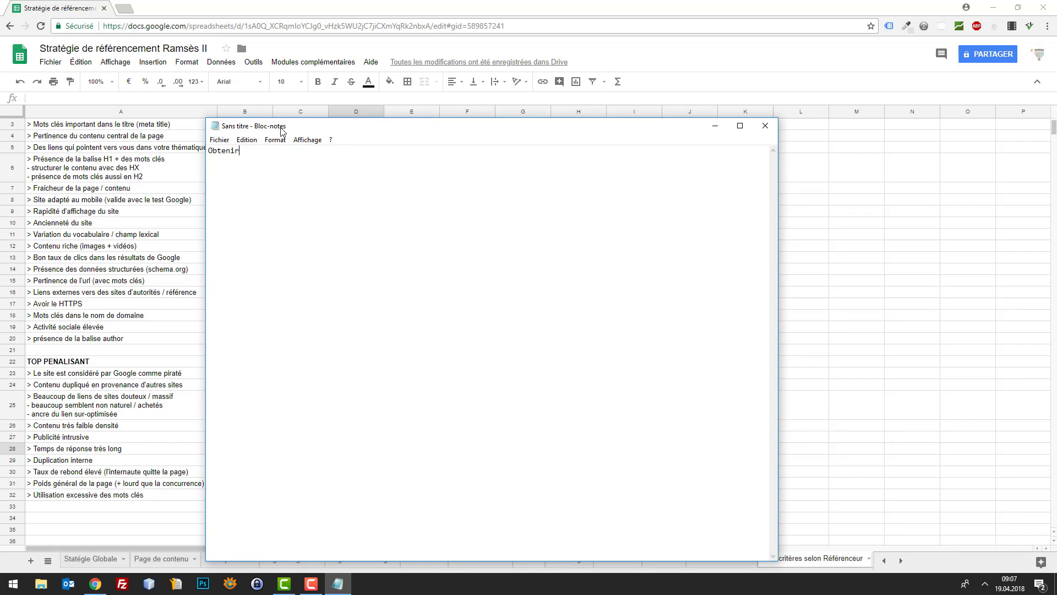
pyautogui.write(" des liens c'est ultra-important")
pyautogui.press('Home')
pyautogui.write('1) 2')
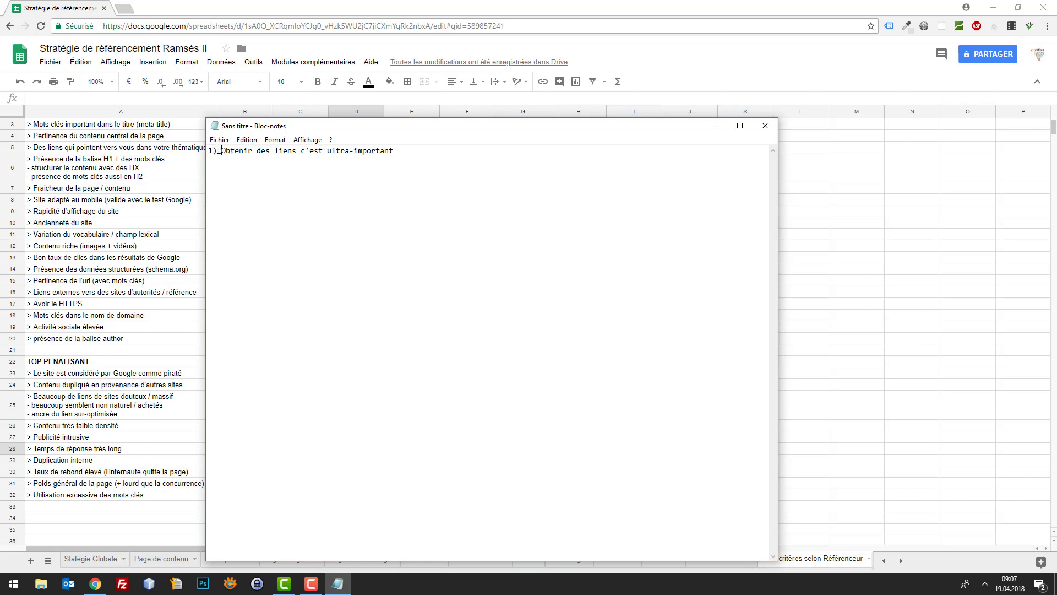
pyautogui.press('BackSpace')
# Add the second numbered point on its own line, "2) Faire de l'artificiel = pas durable".
pyautogui.press('End')
pyautogui.write('2) Faire')
pyautogui.press('BackSpace')
pyautogui.press('BackSpace')
pyautogui.press('BackSpace')
pyautogui.press('BackSpace')
pyautogui.press('BackSpace')
pyautogui.write("Faire de l'art")
pyautogui.write('ic')
pyautogui.write('ficiel')
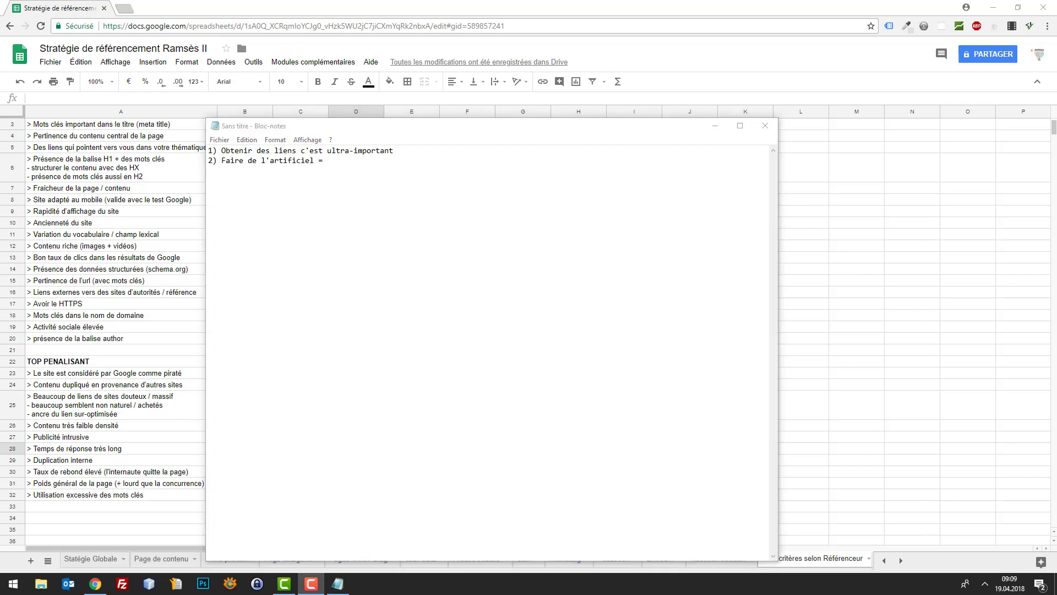
pyautogui.click(478, 173)
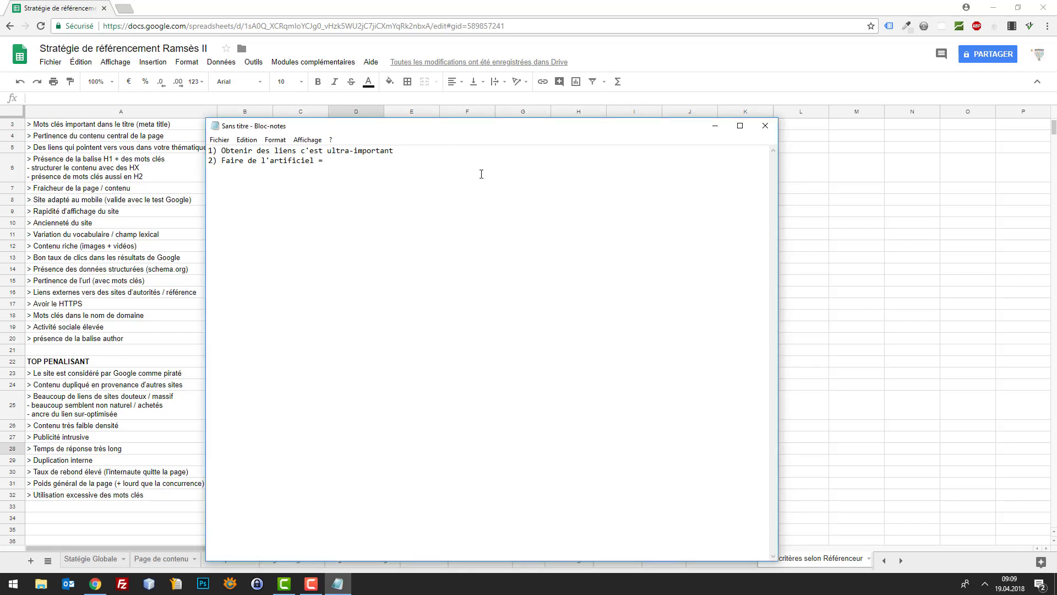
pyautogui.write('pas durable')
# Add a third line to the note reading "3) Créer du contenu pertinent / utiliser le canal vidéo".
pyautogui.press('Return')
pyautogui.write('3) Créer du contenu pertine')
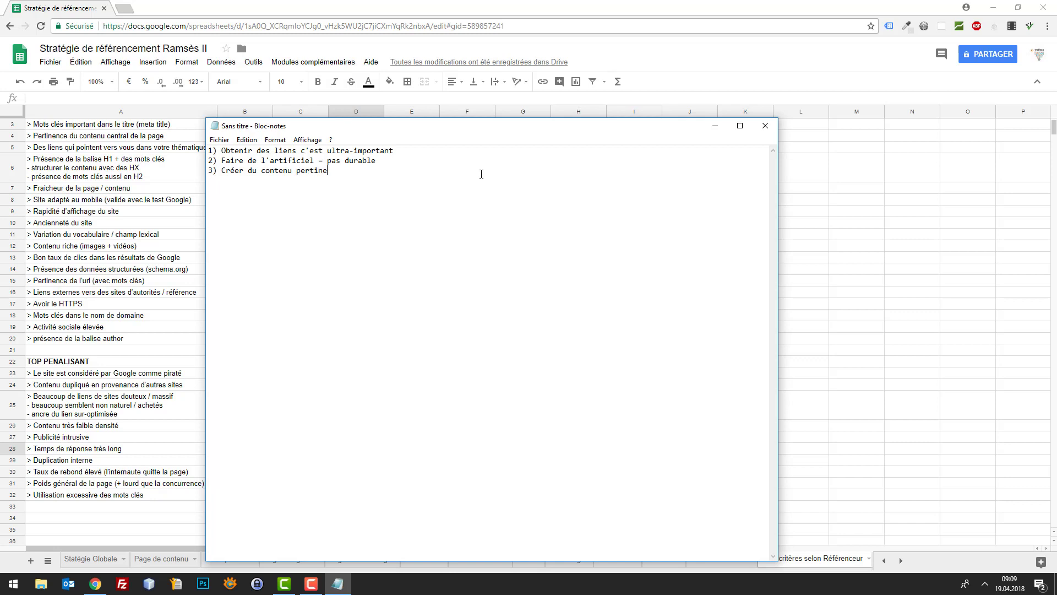
pyautogui.write('nt / utiliser le canal vidéo')
# Keep the unsaved note open, add "futur" to its third point and minimize its window to return to the spreadsheet.
pyautogui.click(765, 126)
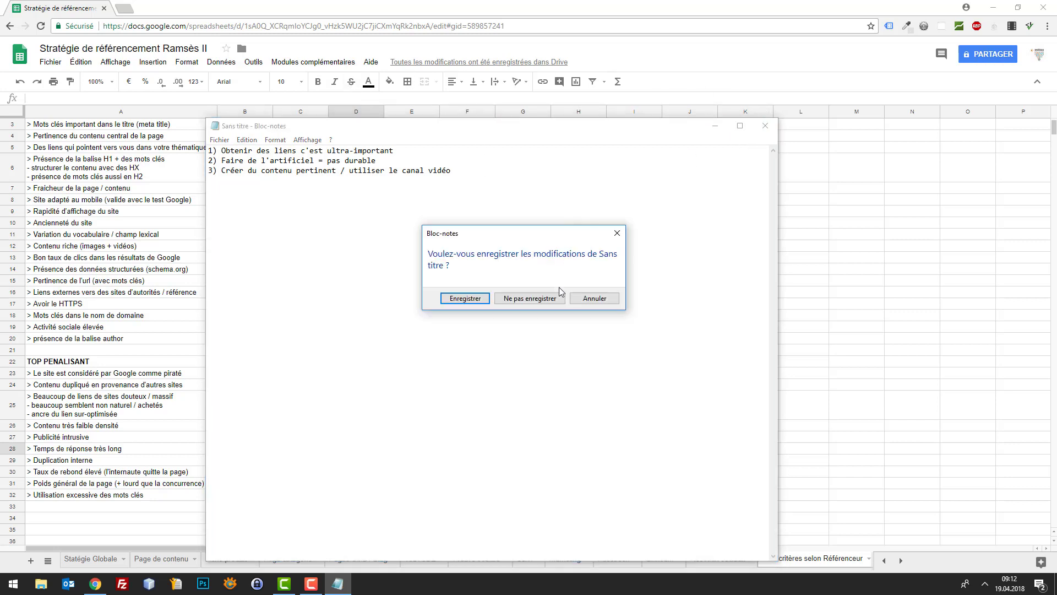
pyautogui.click(574, 297)
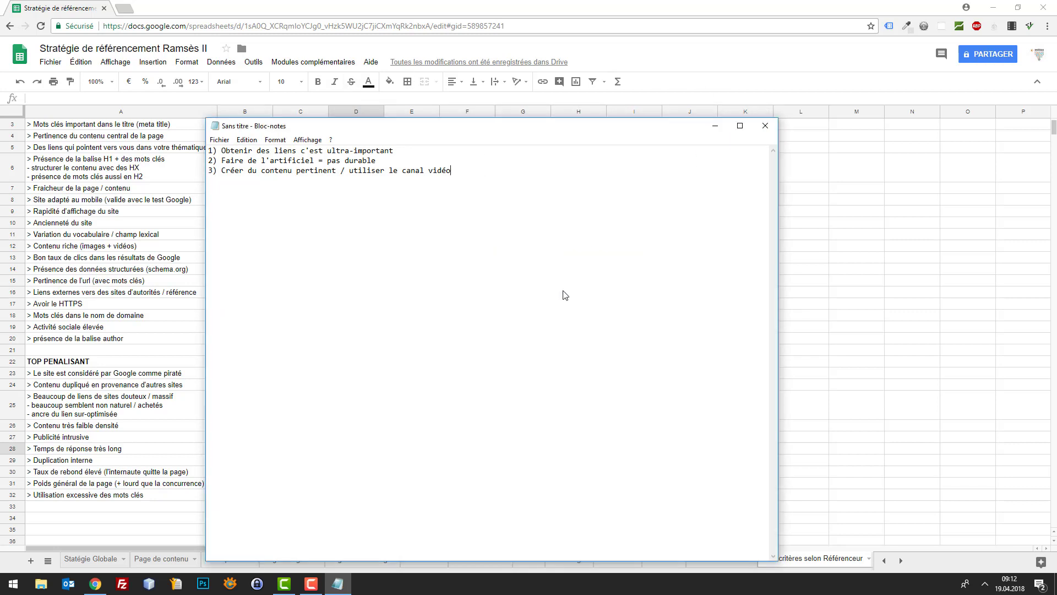
pyautogui.write('futur')
pyautogui.click(715, 126)
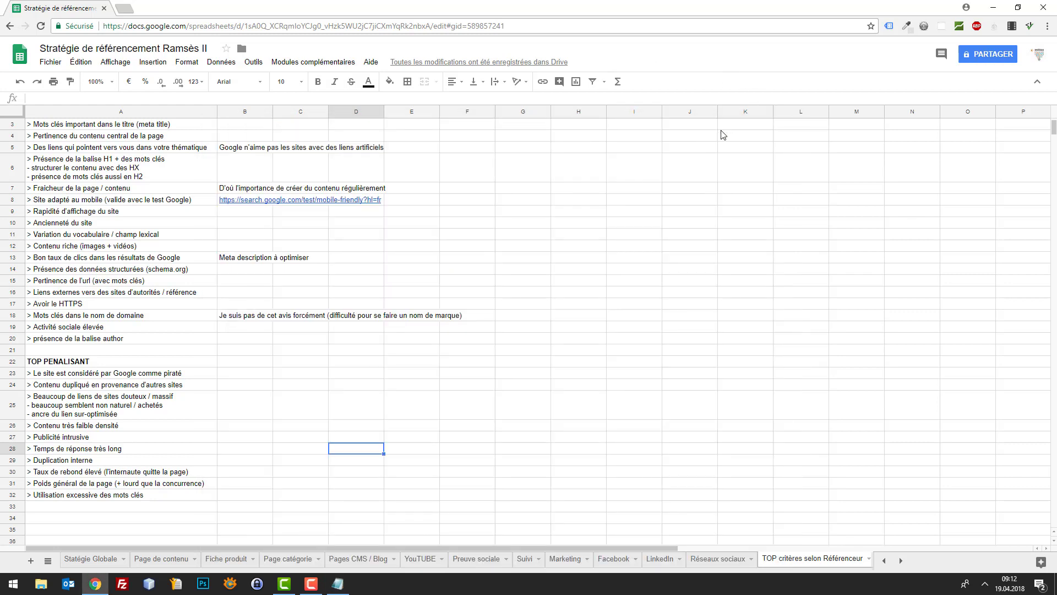